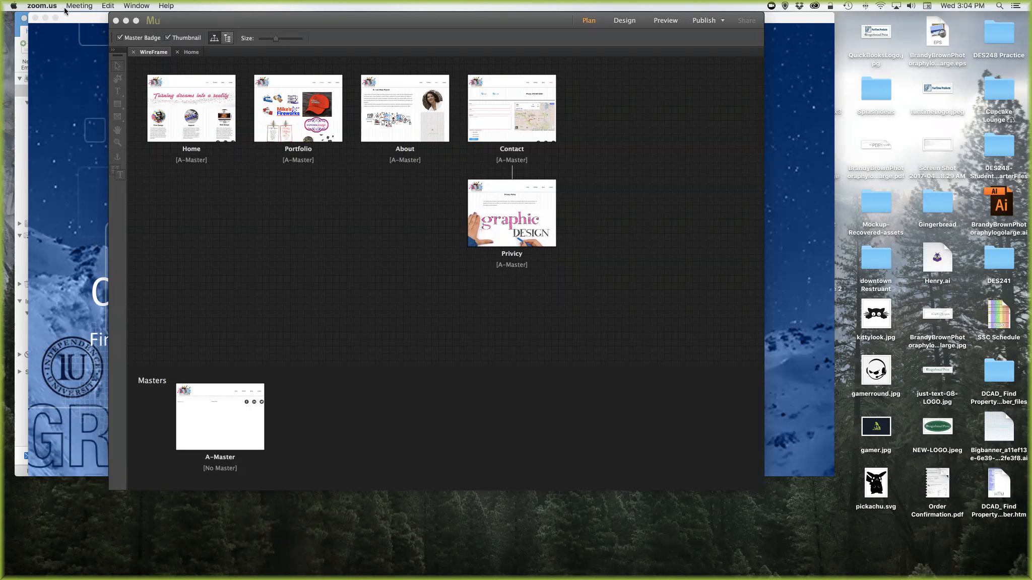
- Bring Muse's WireFrame site plan, with its five pages and A-Master, to the front
click(199, 18)
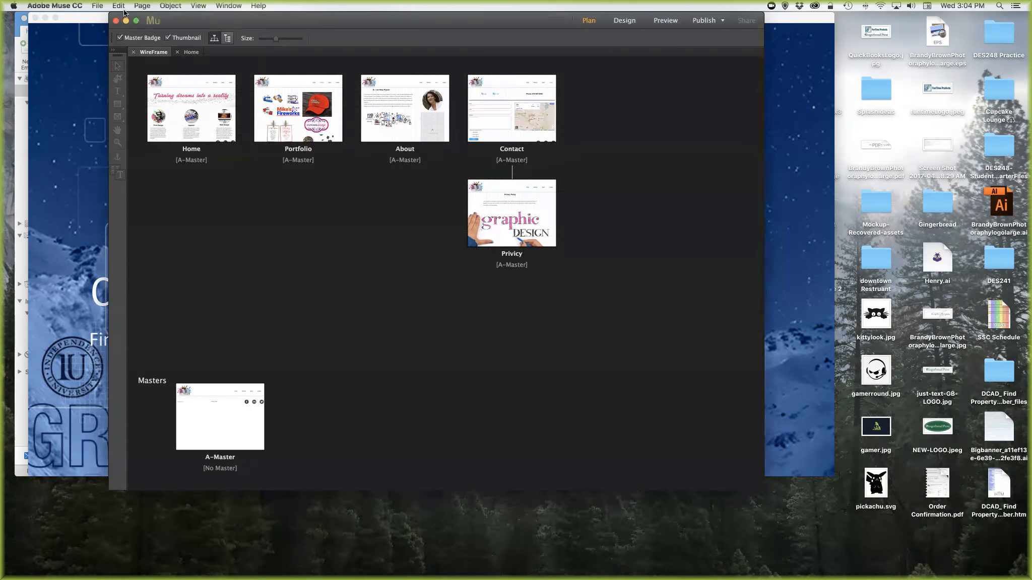
- Bring up the Export as HTML dialog from the File menu
click(98, 6)
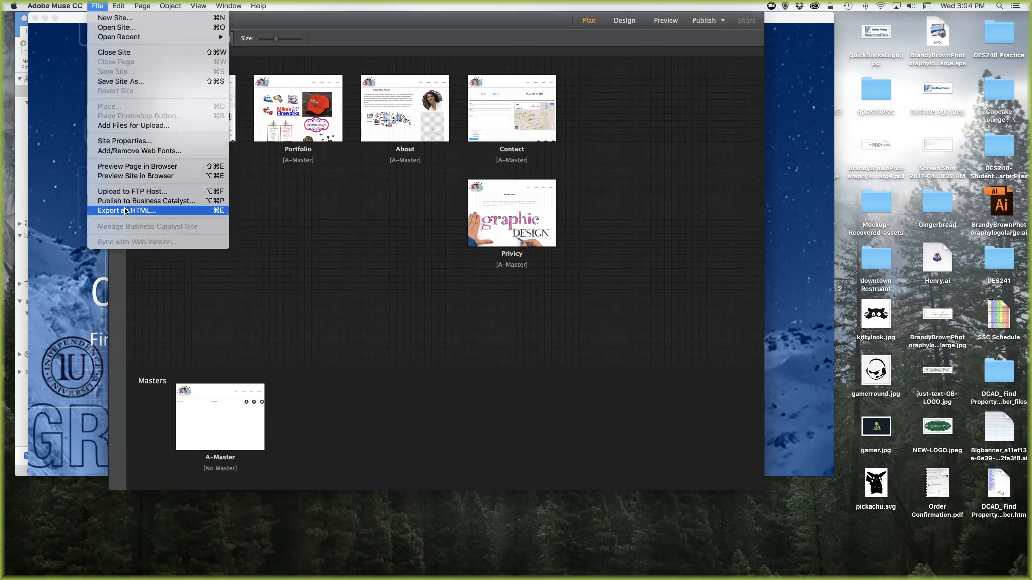
click(160, 211)
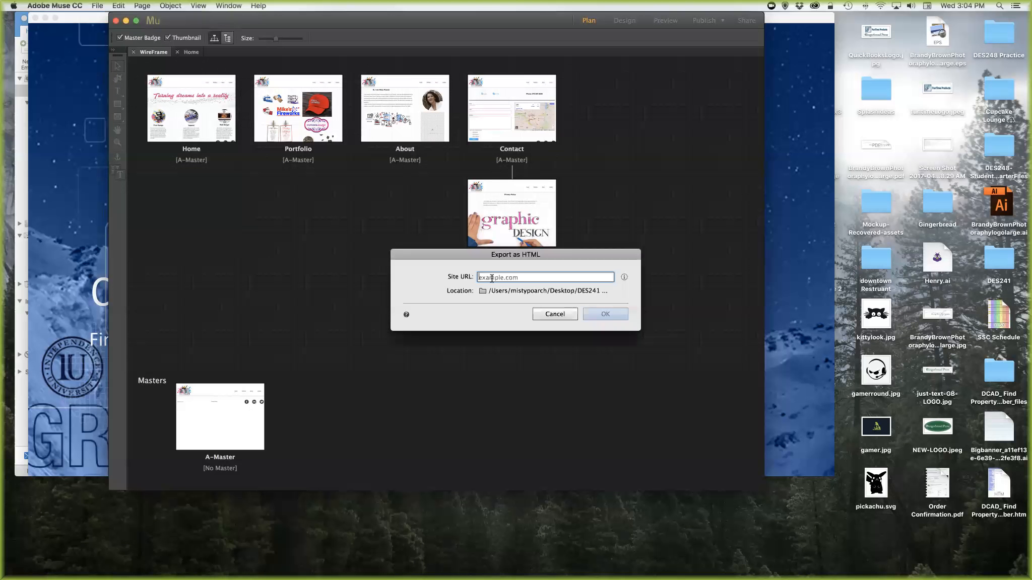
- Enter the site's domain as Site URL and set the export location to Desktop/DES241
text(mistypoarch.com)
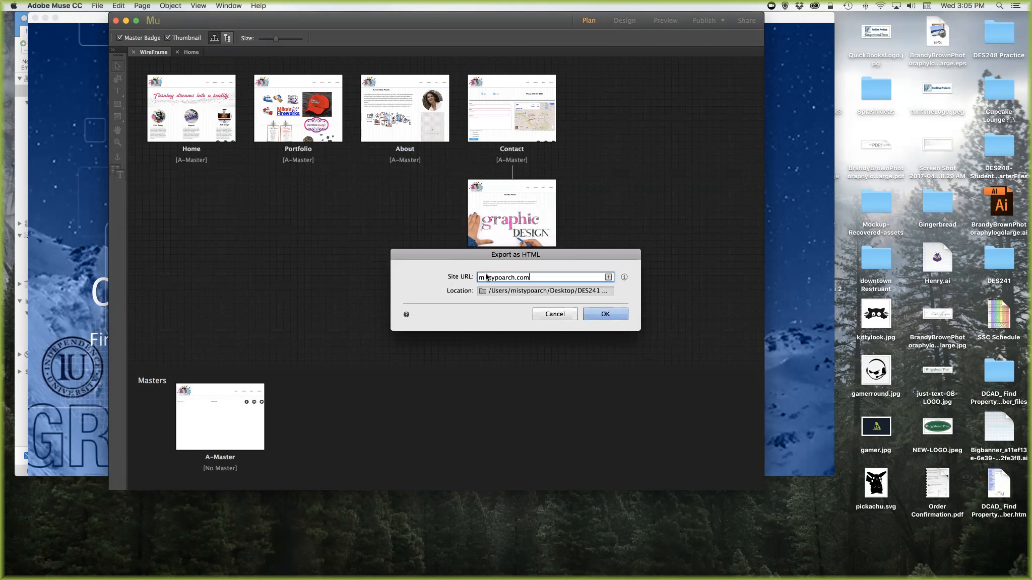
click(504, 290)
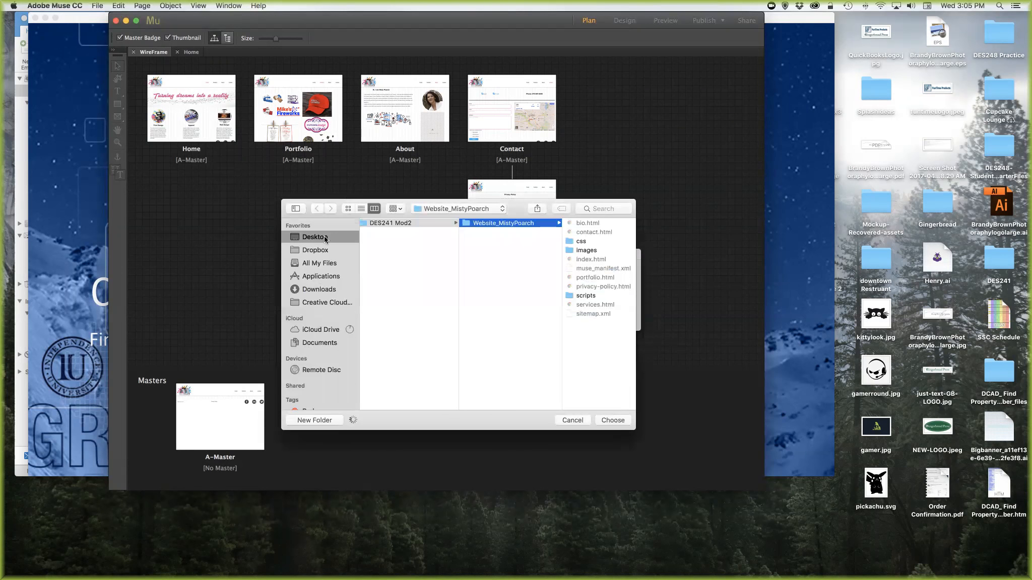
click(387, 315)
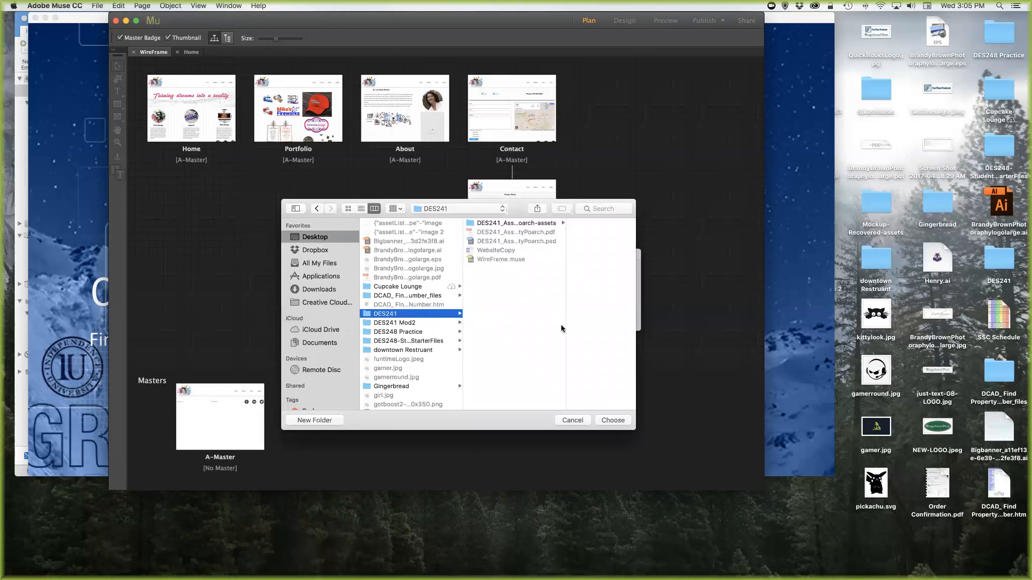
click(613, 420)
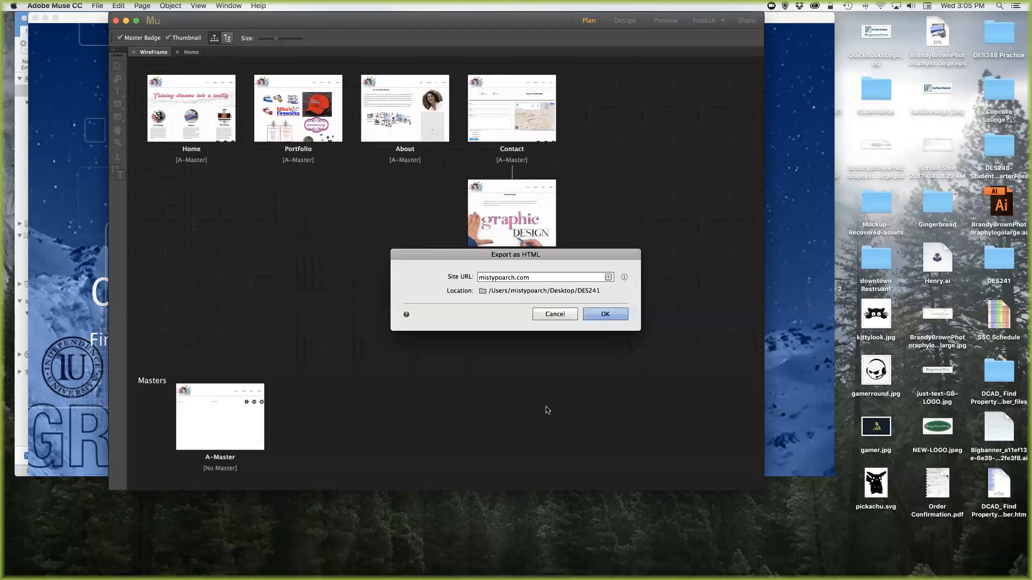
- Run the HTML export into DES241 and dismiss the completion notice
click(598, 314)
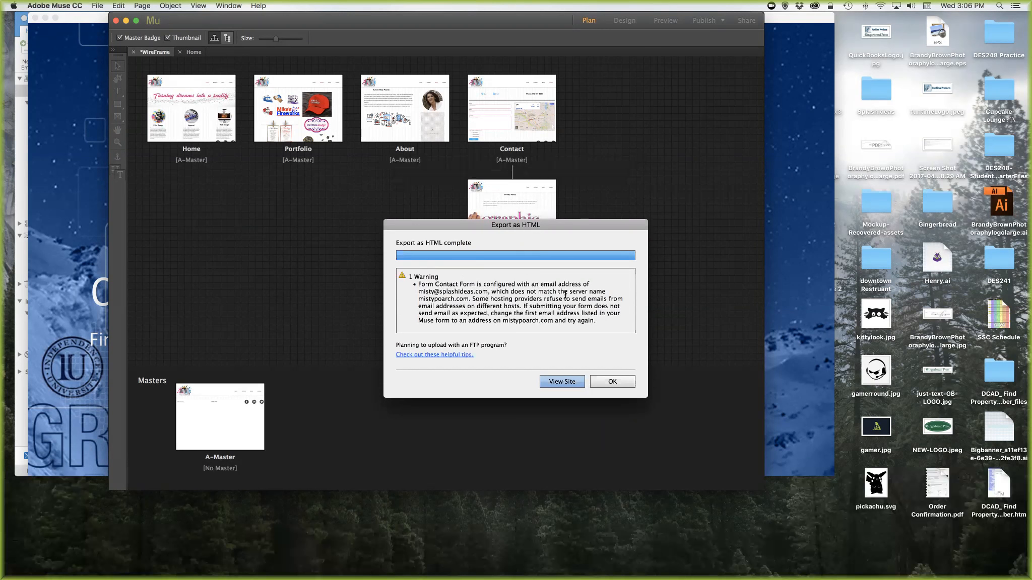
click(614, 383)
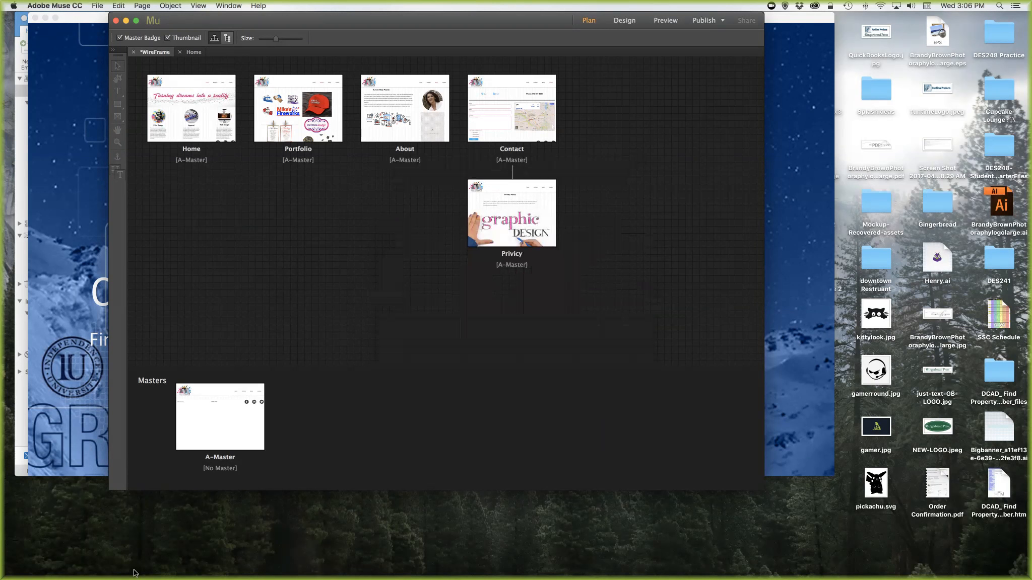
- In Finder, open the DES241 folder on the Desktop
click(55, 561)
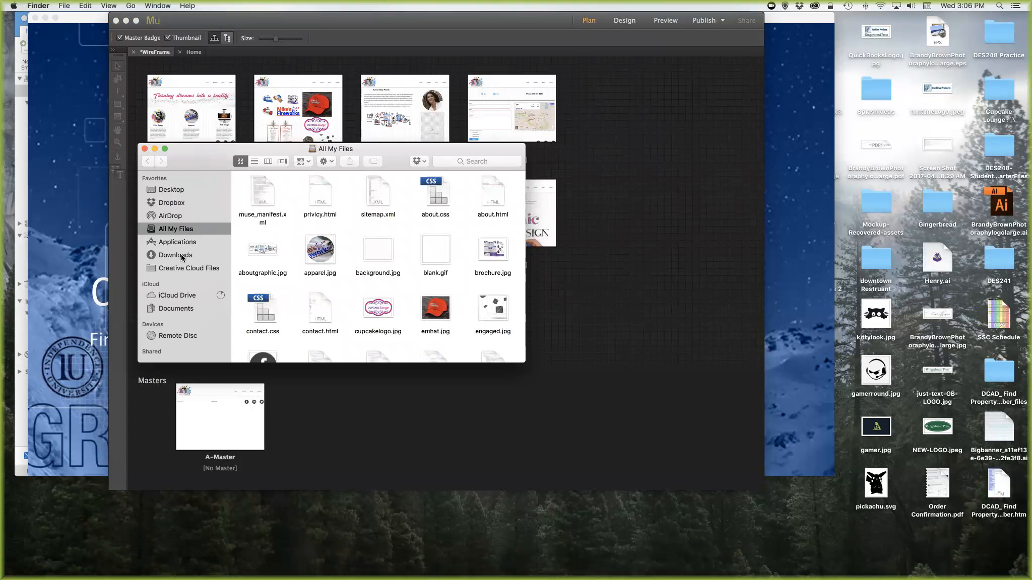
click(170, 193)
click(267, 266)
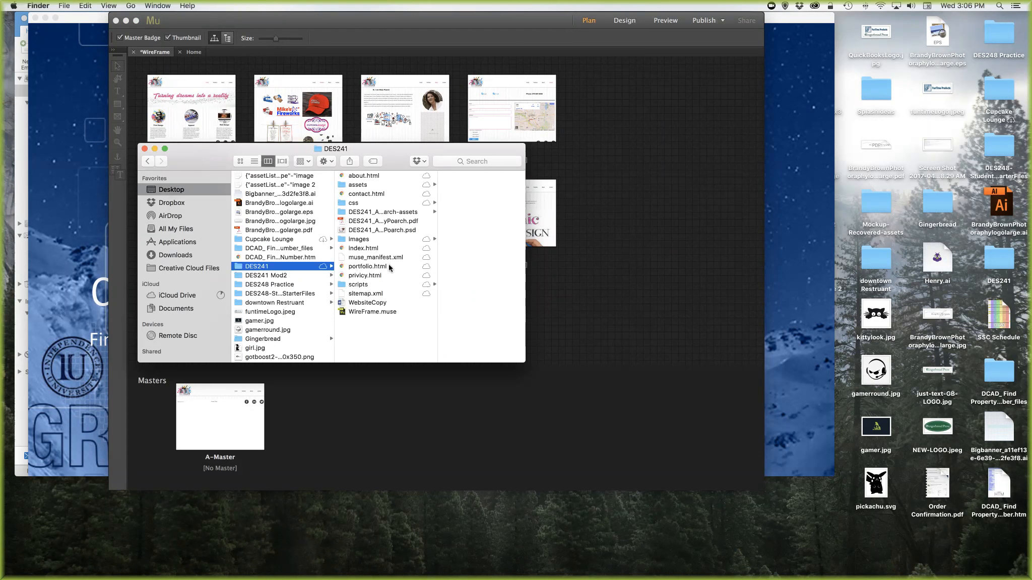
- Review the exported html pages and the scripts, images, css and assets folders
click(355, 287)
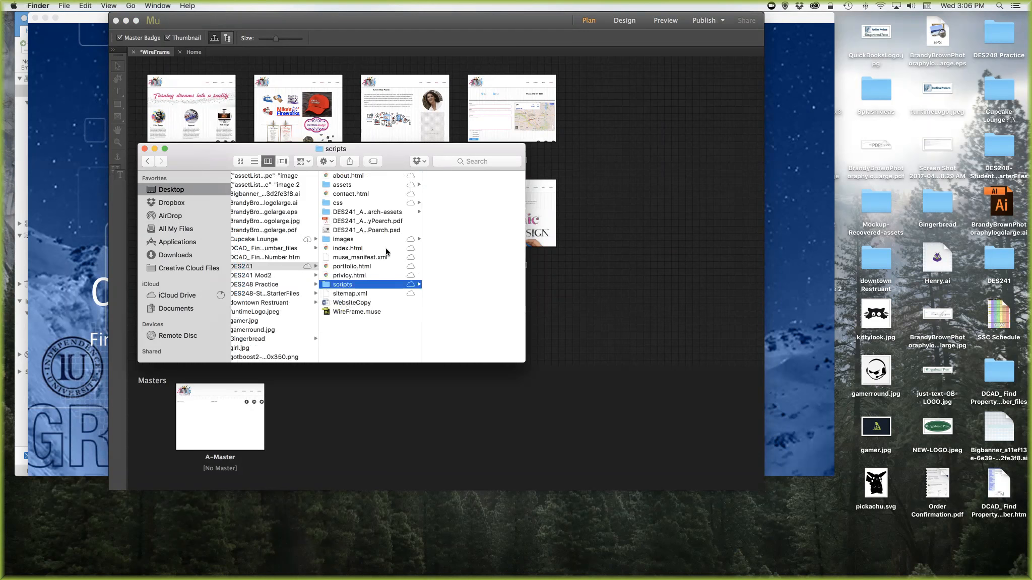
click(345, 241)
click(346, 249)
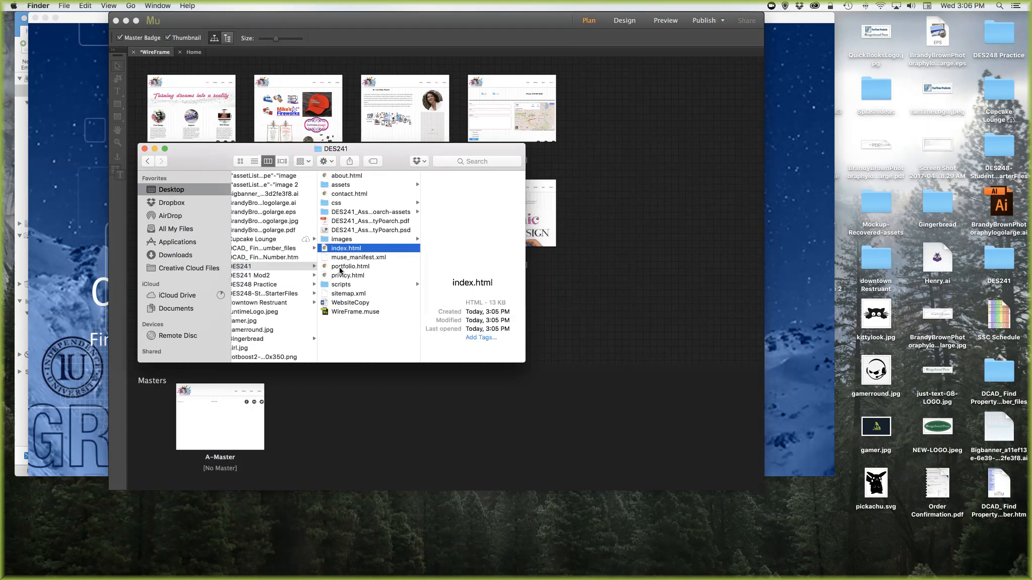
click(341, 267)
click(340, 276)
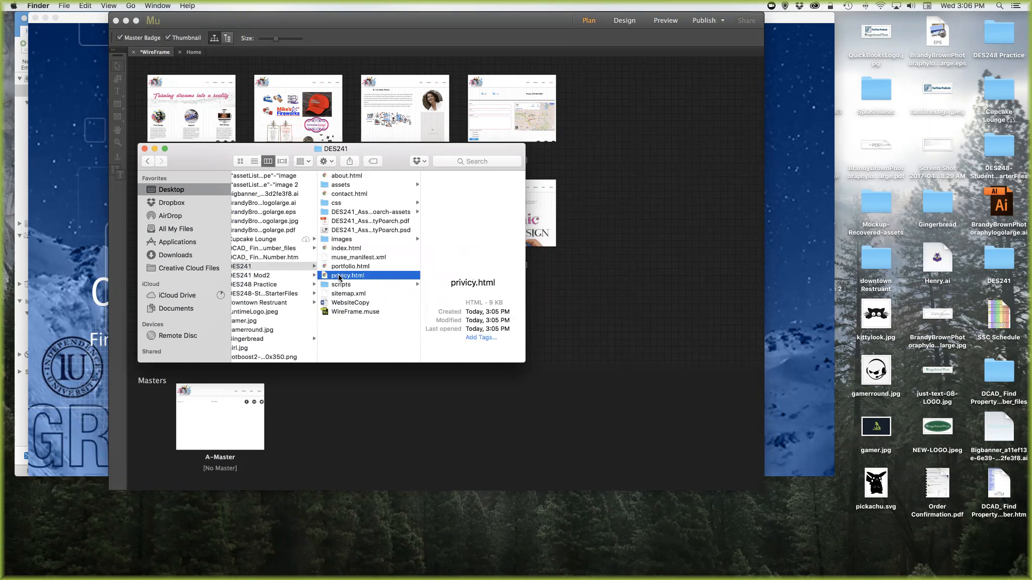
click(334, 204)
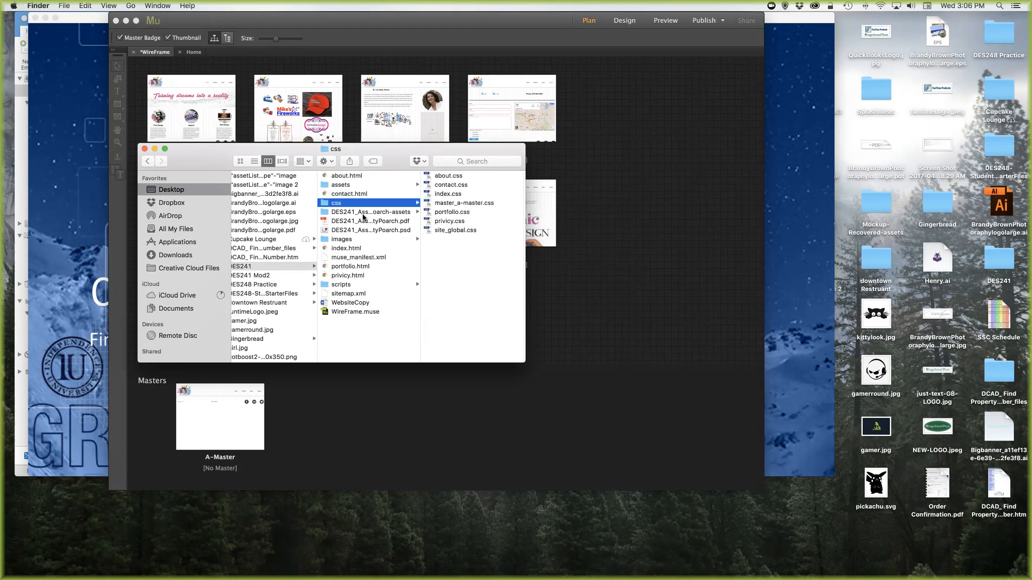
click(363, 213)
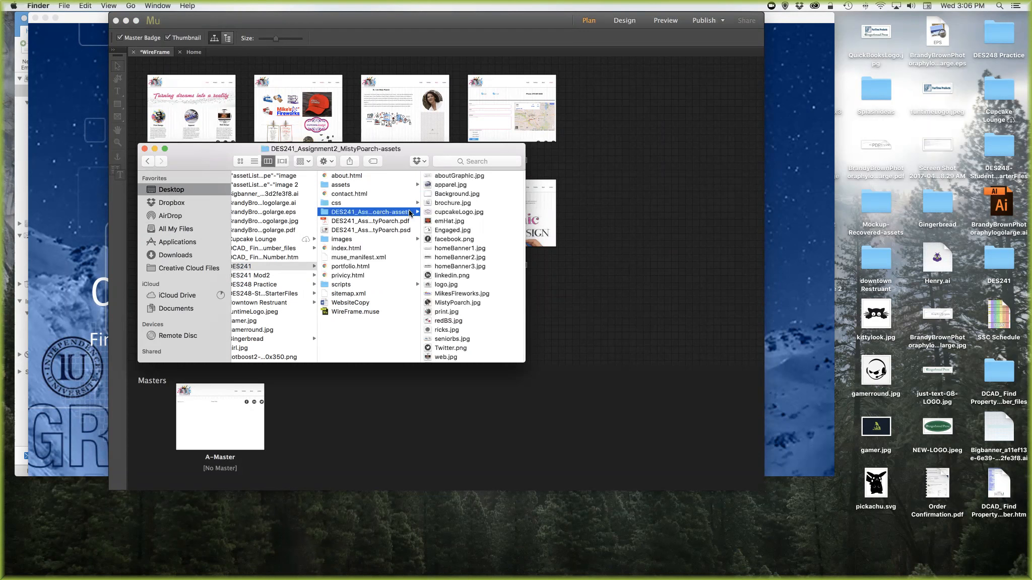
click(328, 185)
click(328, 177)
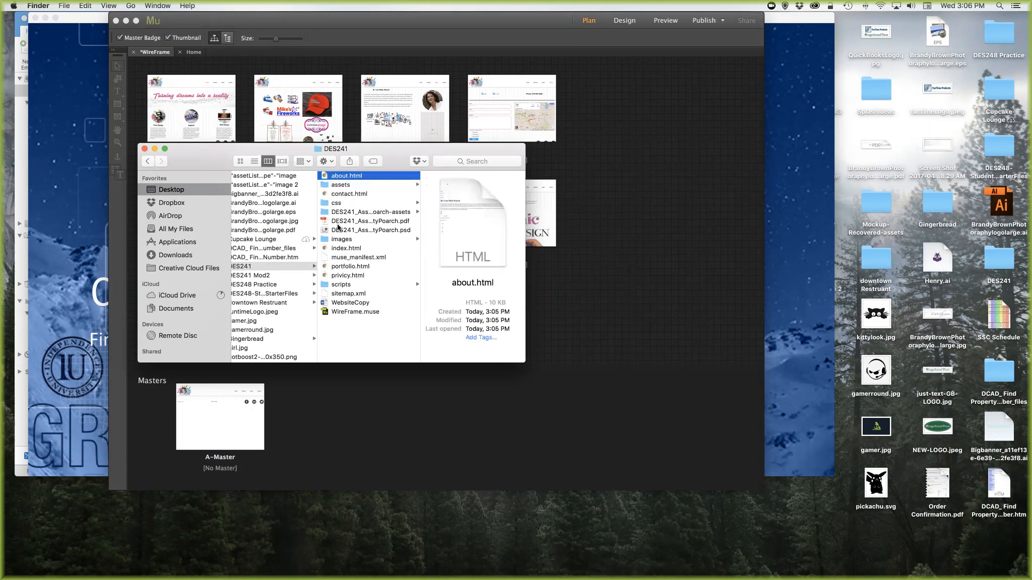
click(336, 188)
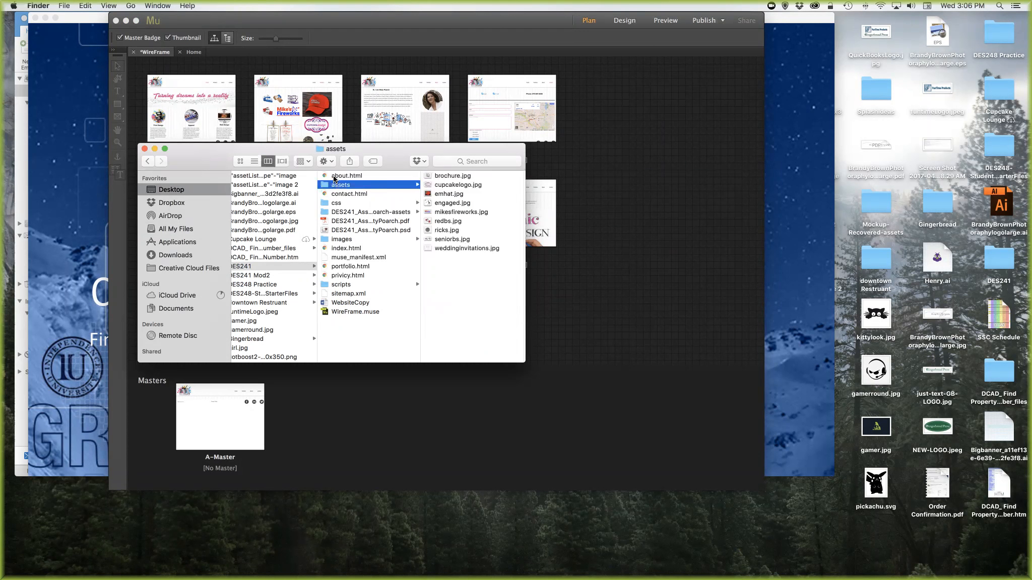
click(335, 176)
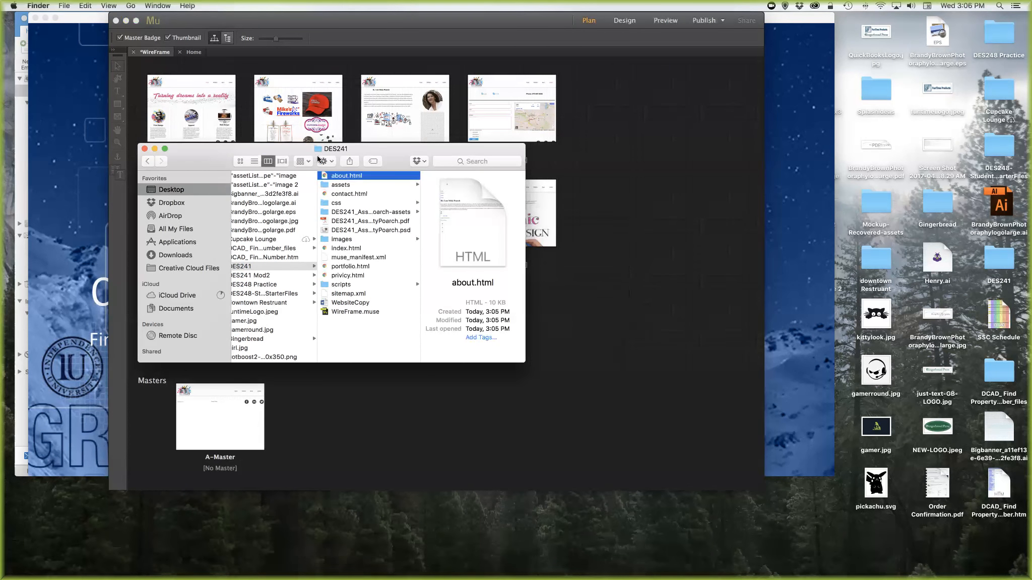
click(275, 266)
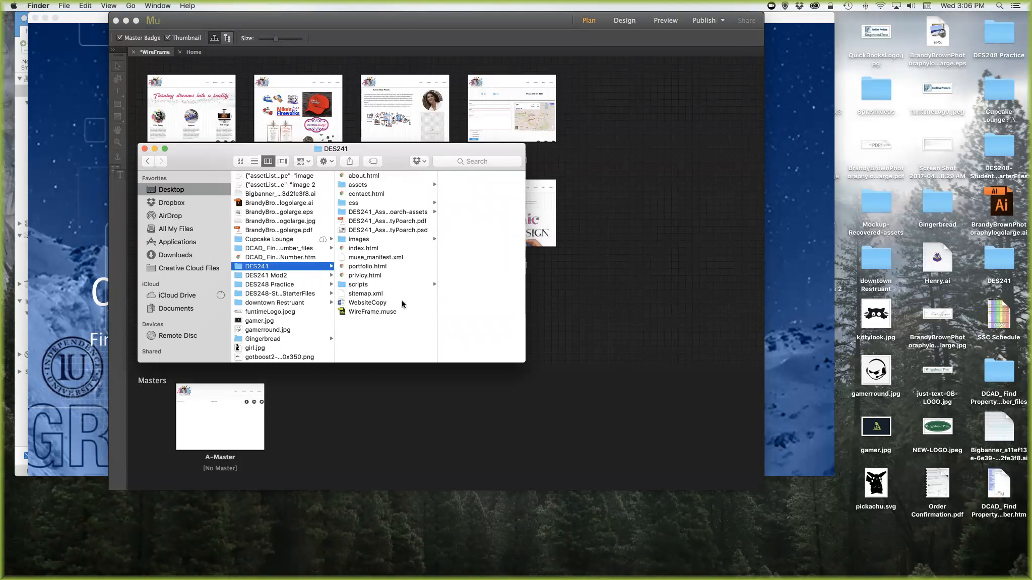
- Create a new folder in DES241 named 'DES241 Final' followed by the student's name
right_click(352, 324)
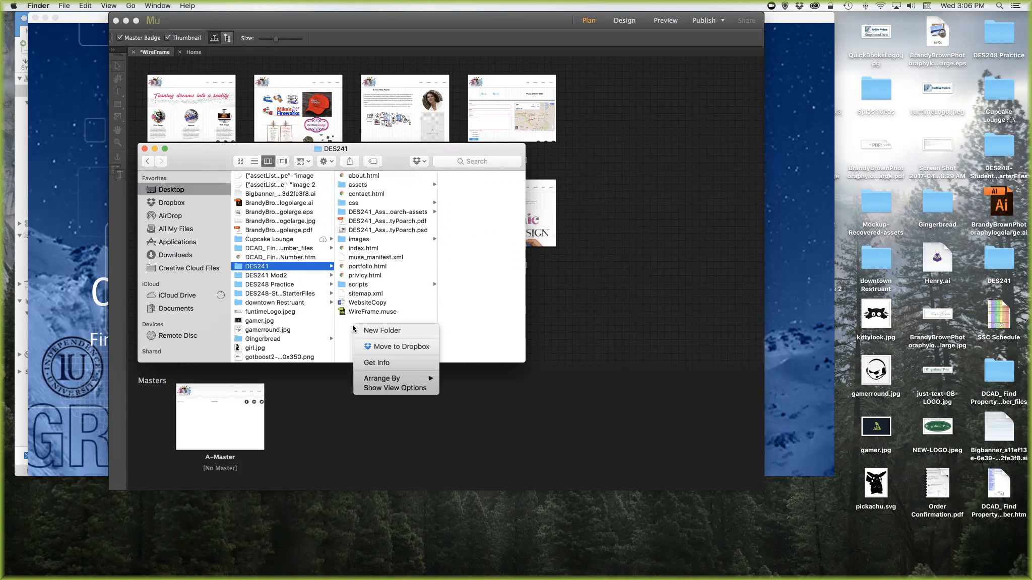
click(394, 330)
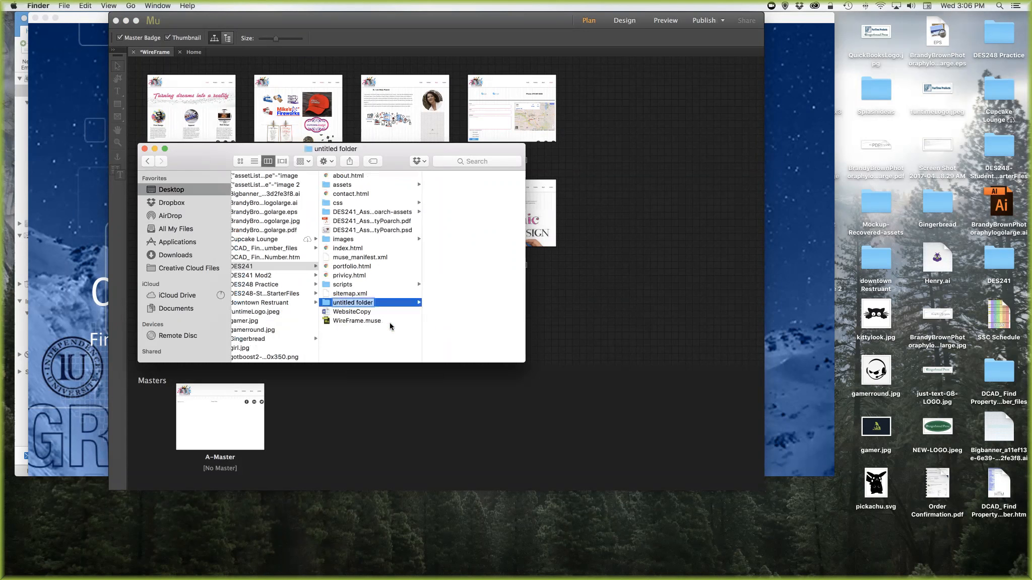
text(Final)
key(shift+Left)
key(shift+Left)
key(shift+Left)
key(shift+Left)
key(shift+Left)
text(DES241 Final Misty Poarch)
key(Return)
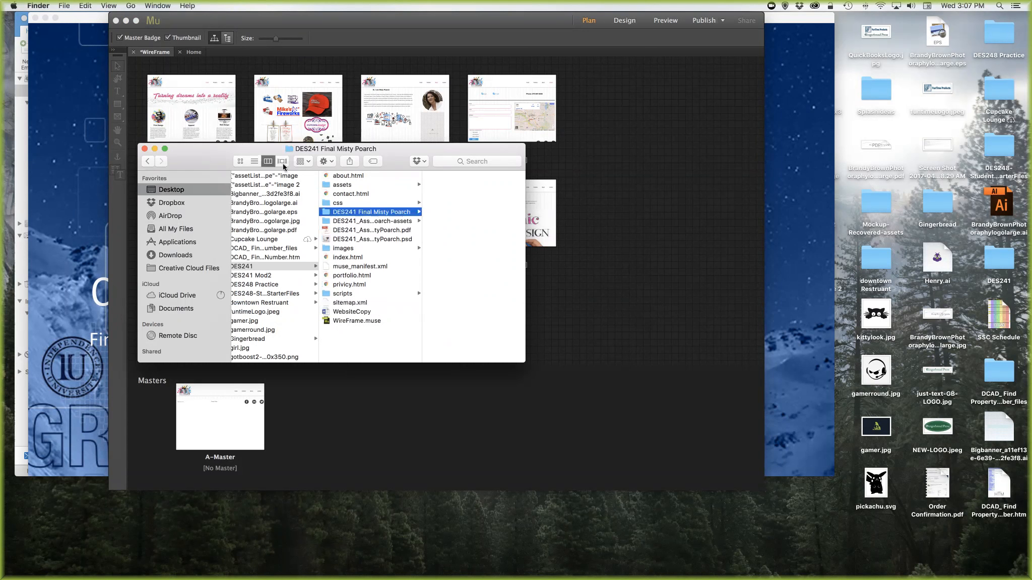
- Re-export the site as HTML with the new DES241 Final folder as the location
click(339, 50)
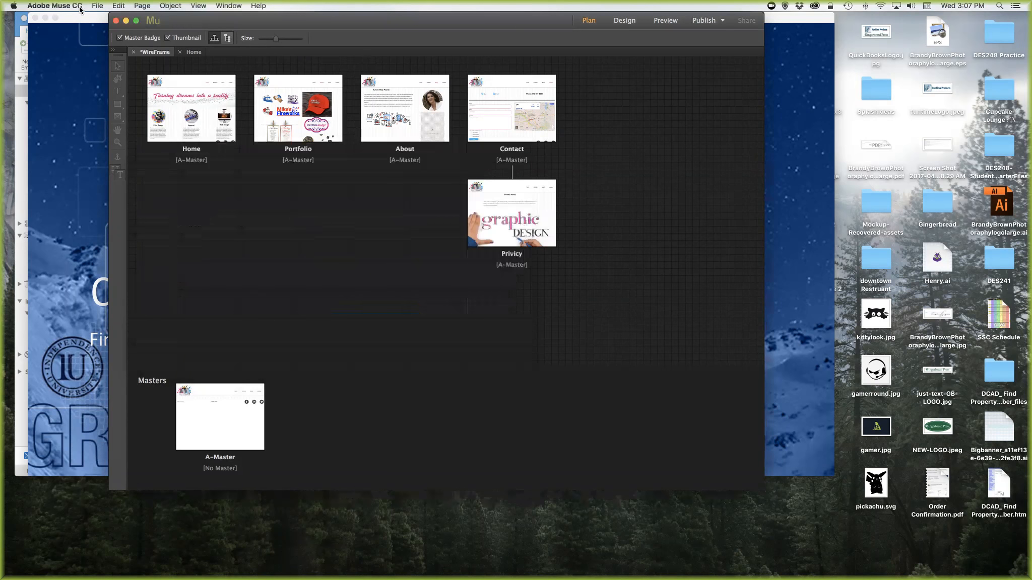
click(97, 5)
click(139, 210)
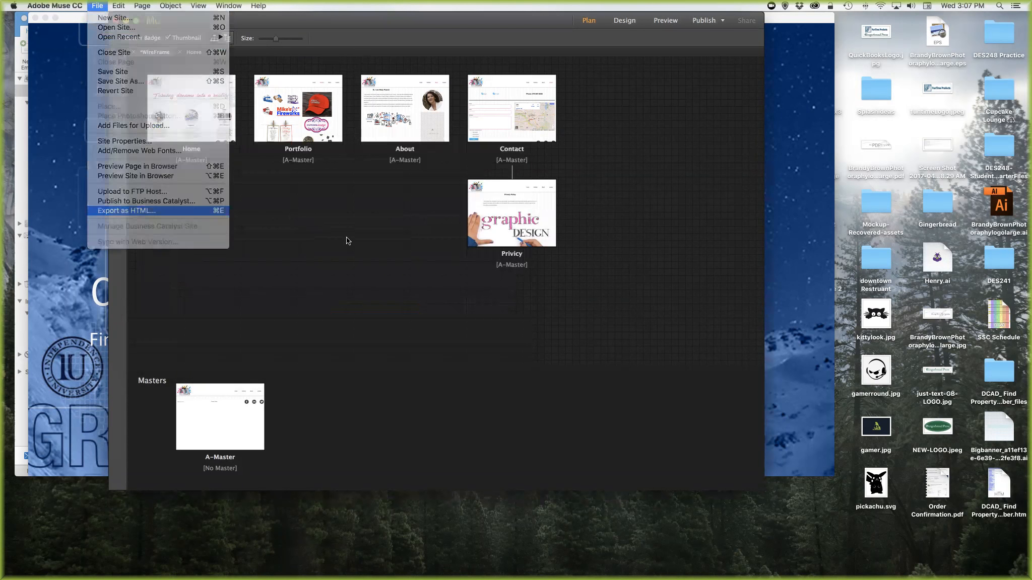
click(481, 290)
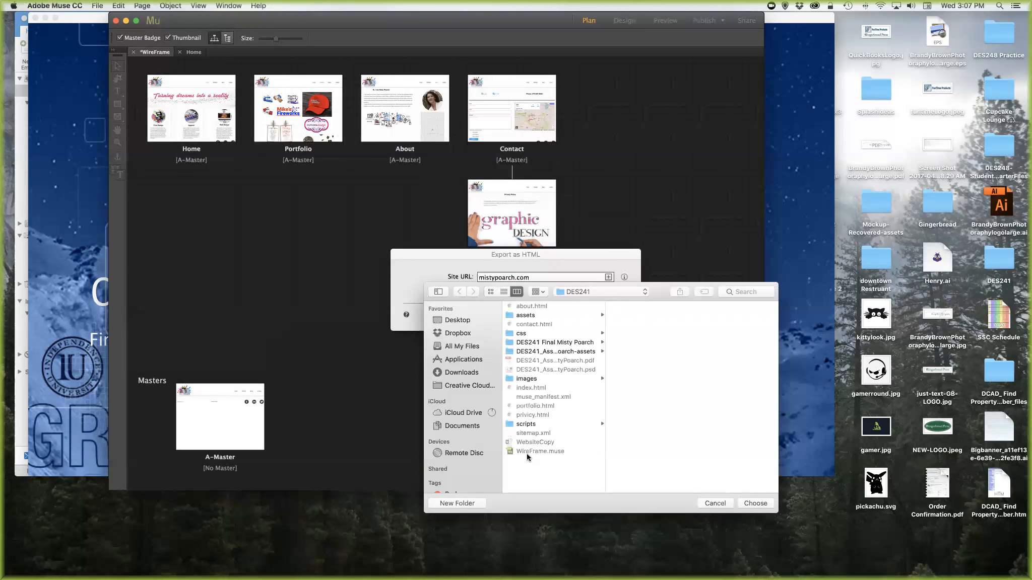
click(518, 344)
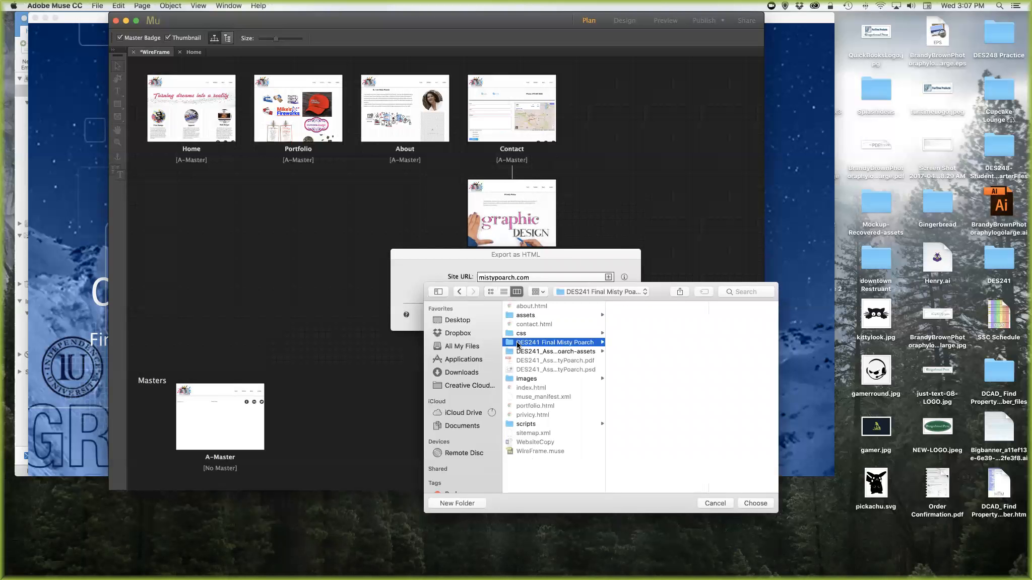
click(756, 503)
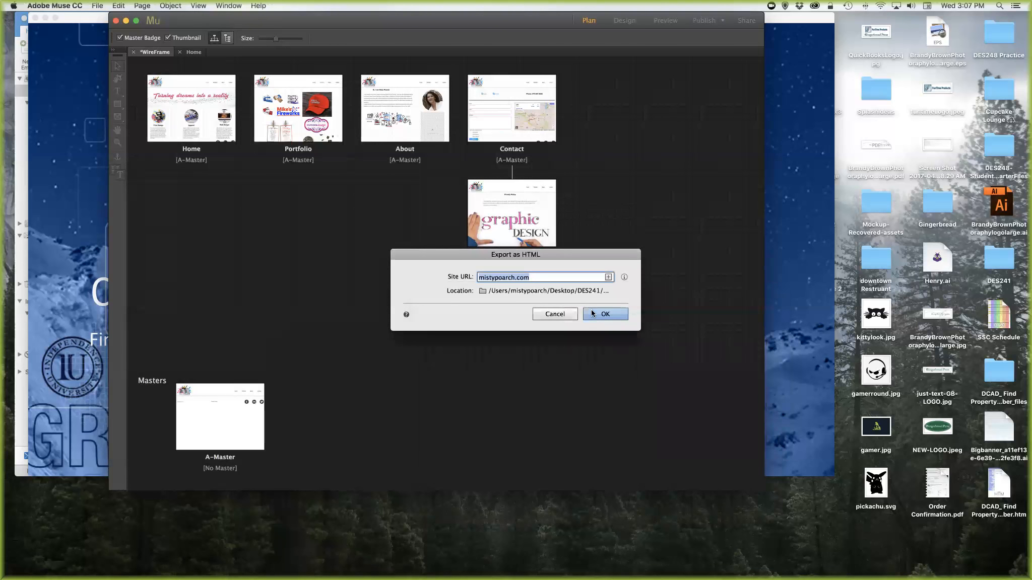
click(612, 316)
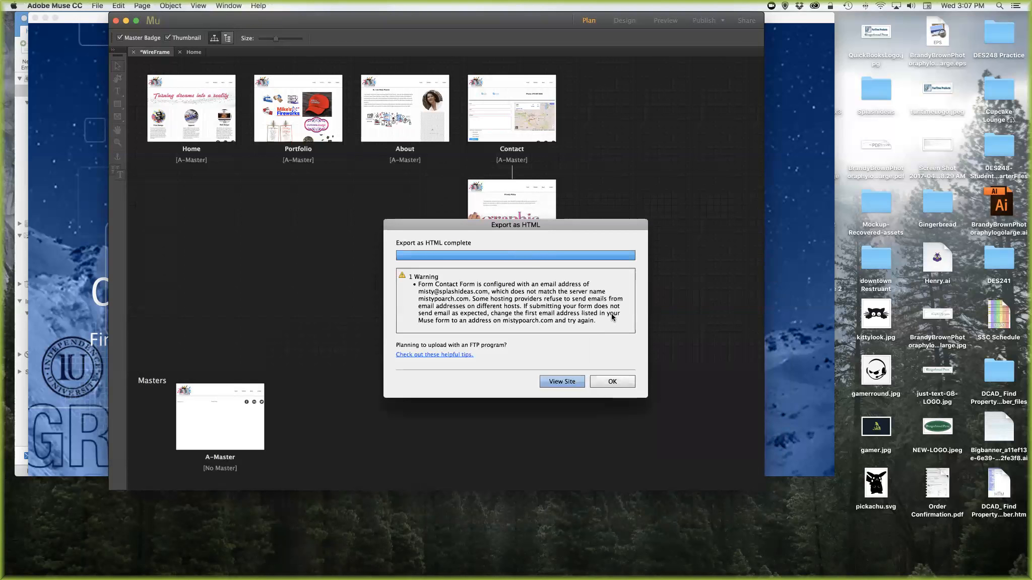
click(598, 384)
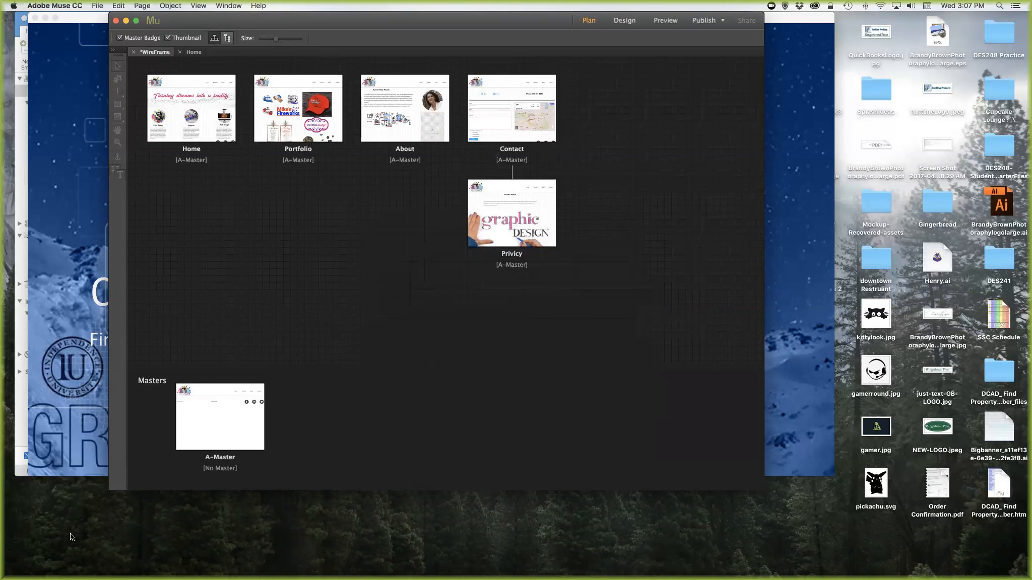
- Back in Finder, select WireFrame.muse in DES241 and bring up its actions
click(53, 557)
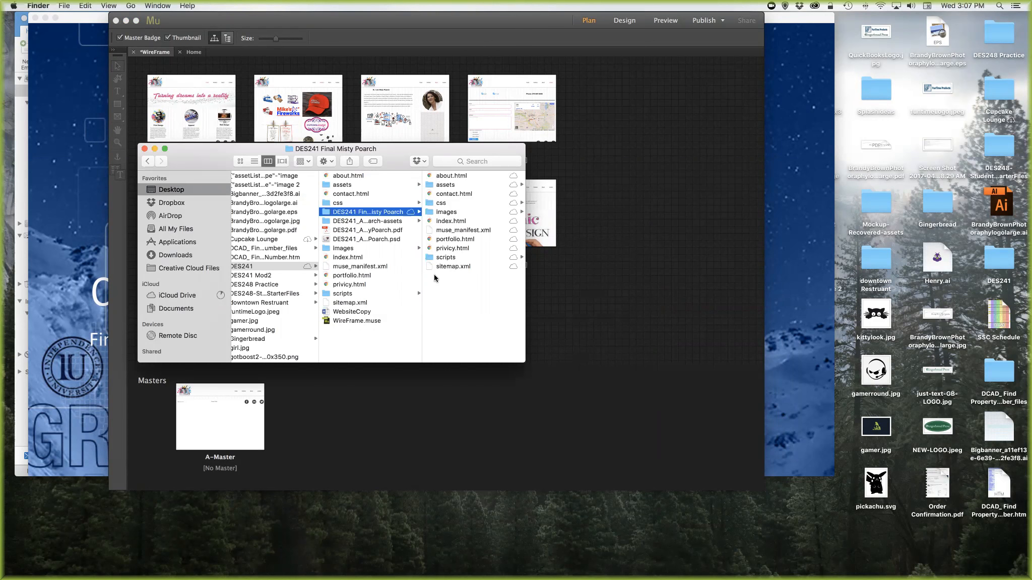
click(338, 322)
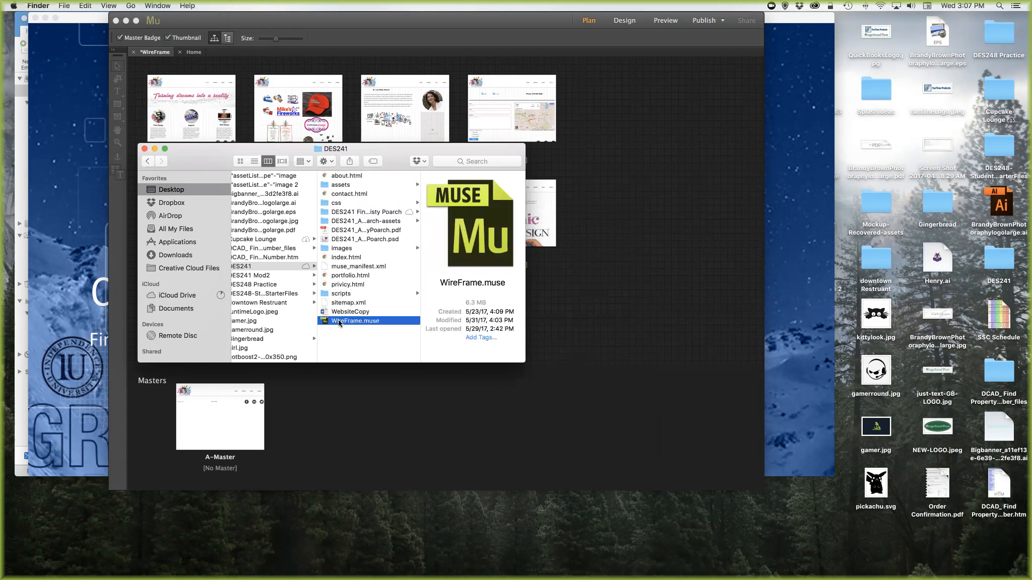
right_click(338, 323)
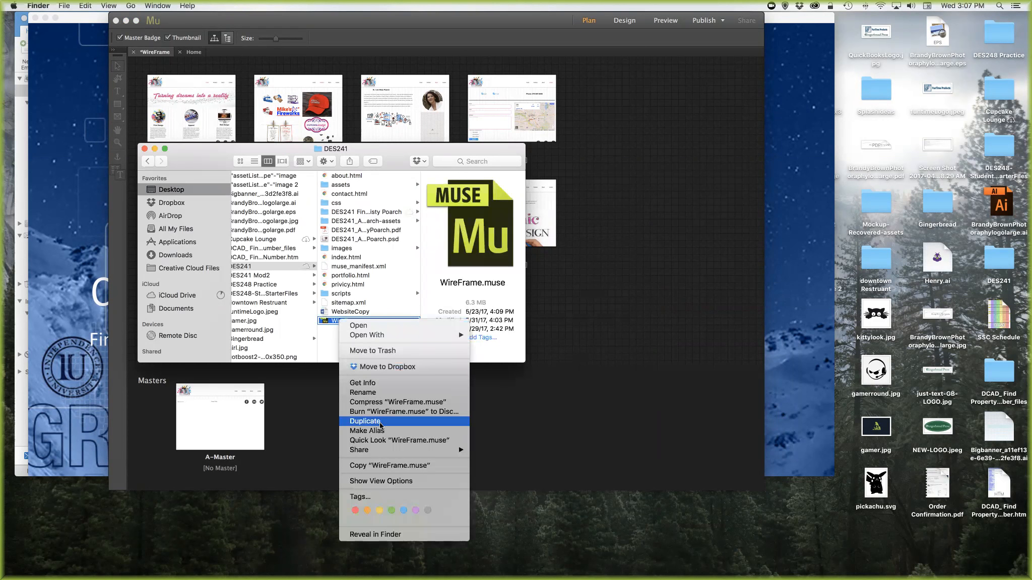
- Copy WireFrame.muse into the DES241 Final folder
click(379, 467)
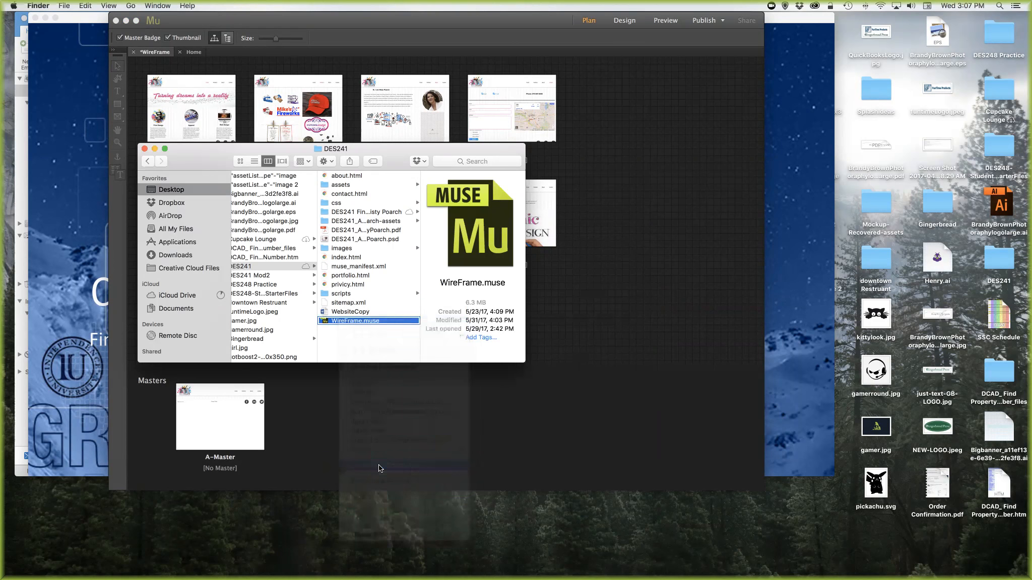
click(370, 212)
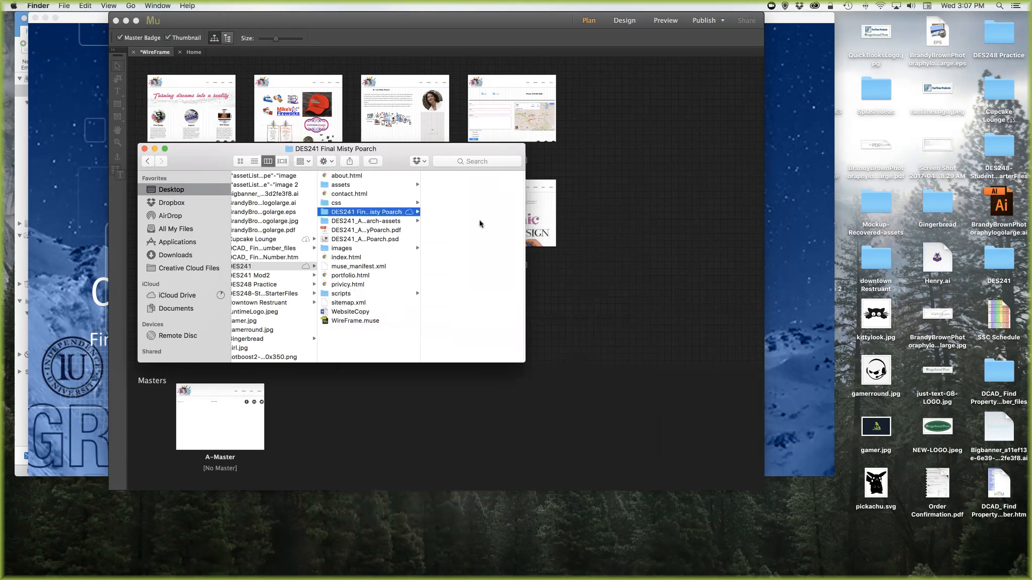
right_click(457, 286)
click(480, 339)
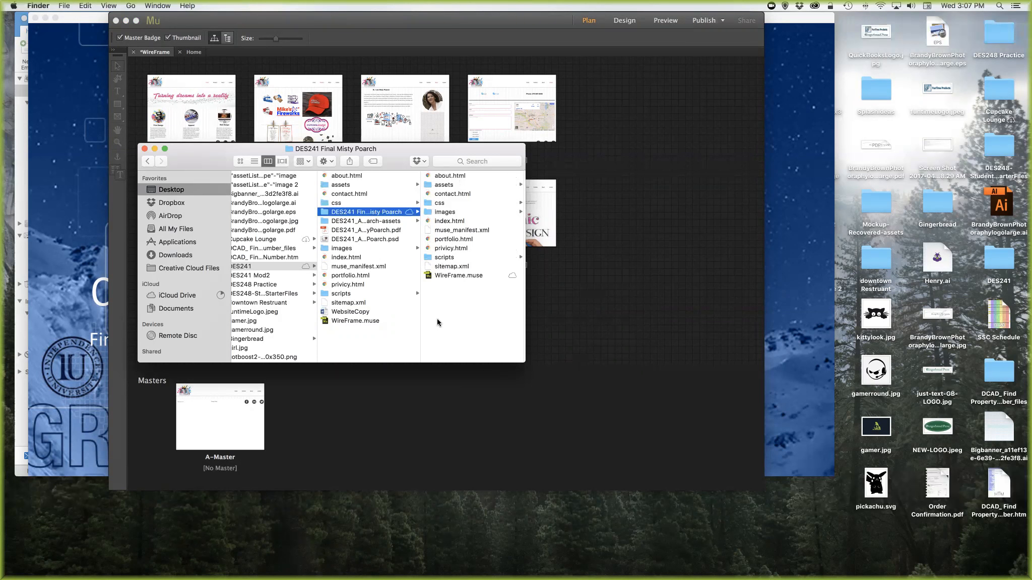
- Compress the DES241 Final folder into a zip and close the Finder windows
right_click(356, 214)
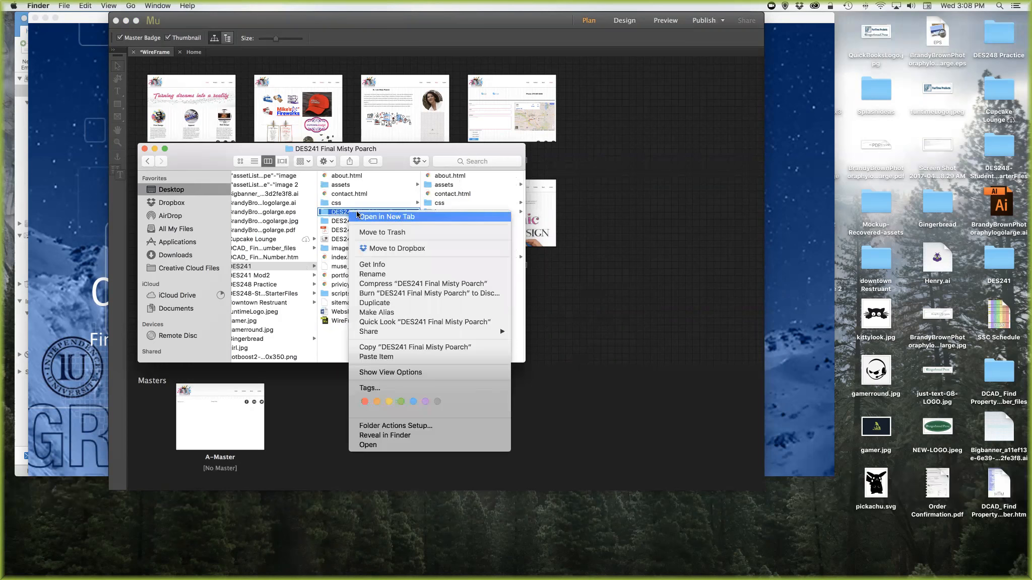
click(371, 283)
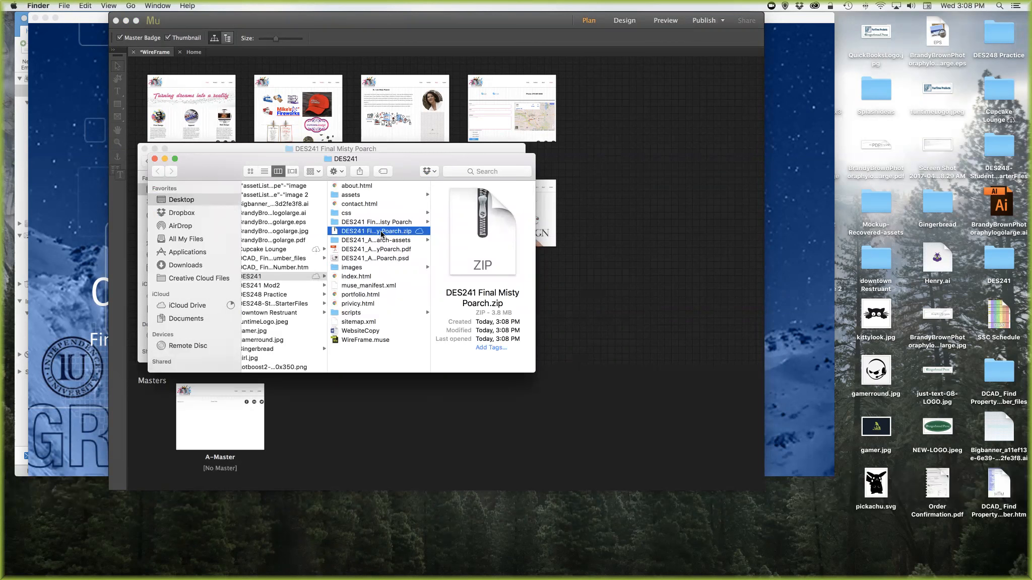
click(155, 159)
click(144, 149)
click(374, 396)
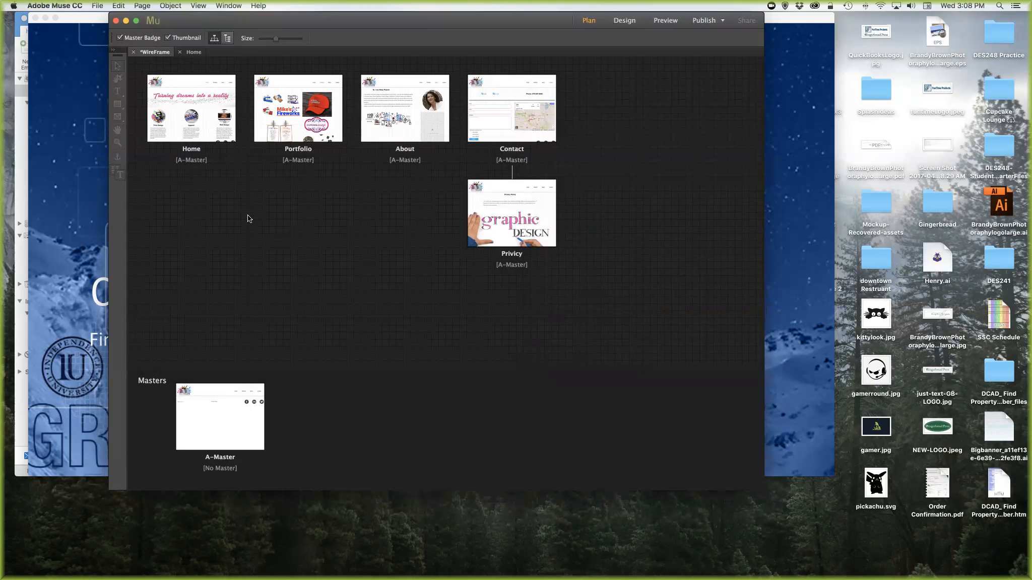
- Start and cancel Publish to Business Catalyst, then open the Creative Cloud apps panel
click(97, 6)
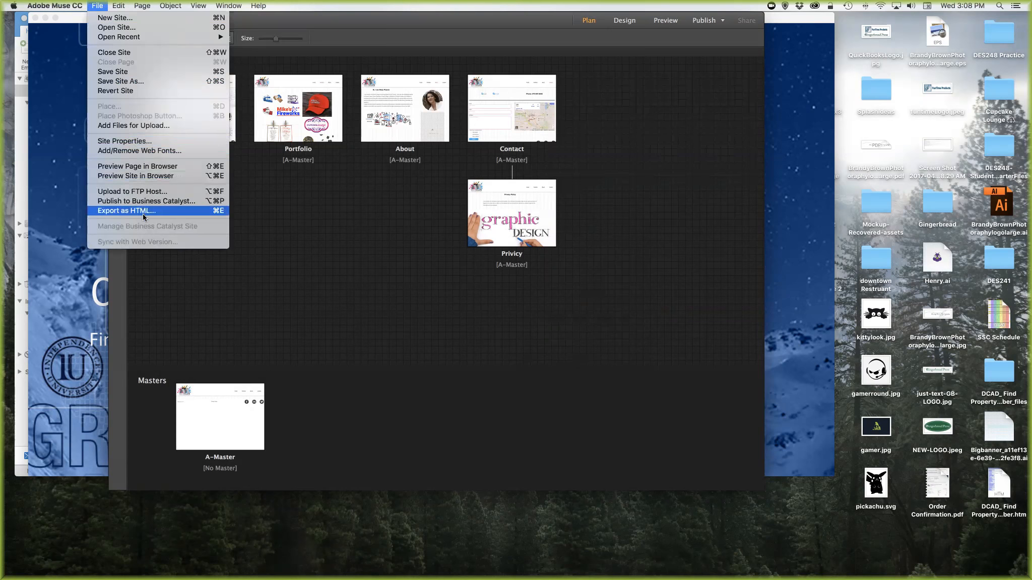
click(182, 202)
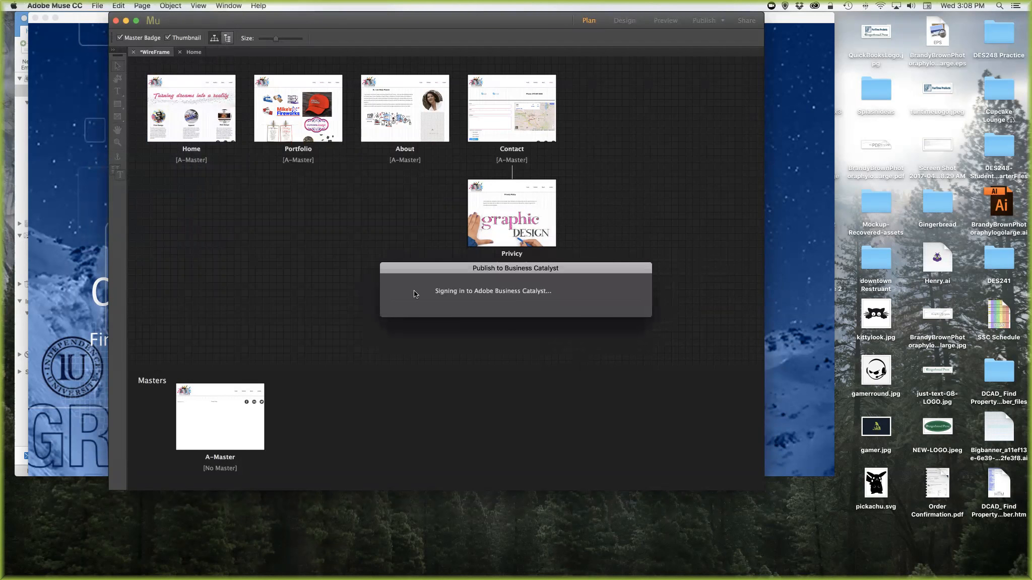
drag(482, 272, 408, 187)
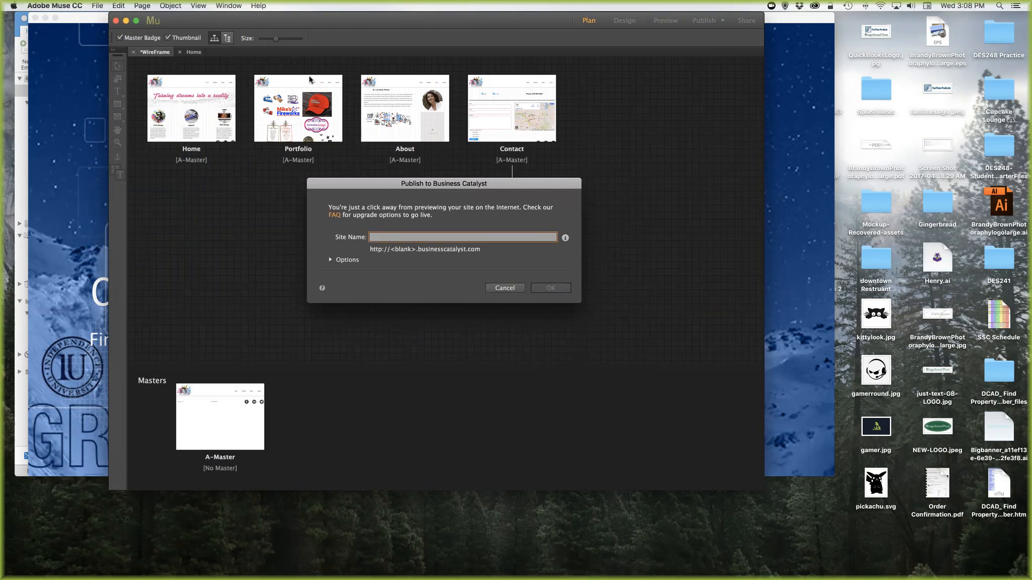
click(504, 287)
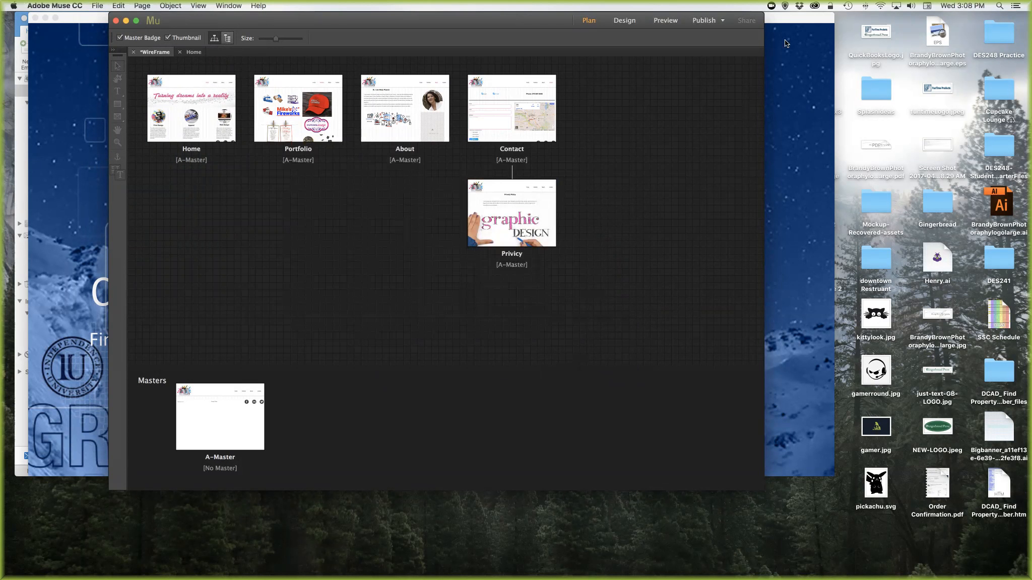
click(814, 6)
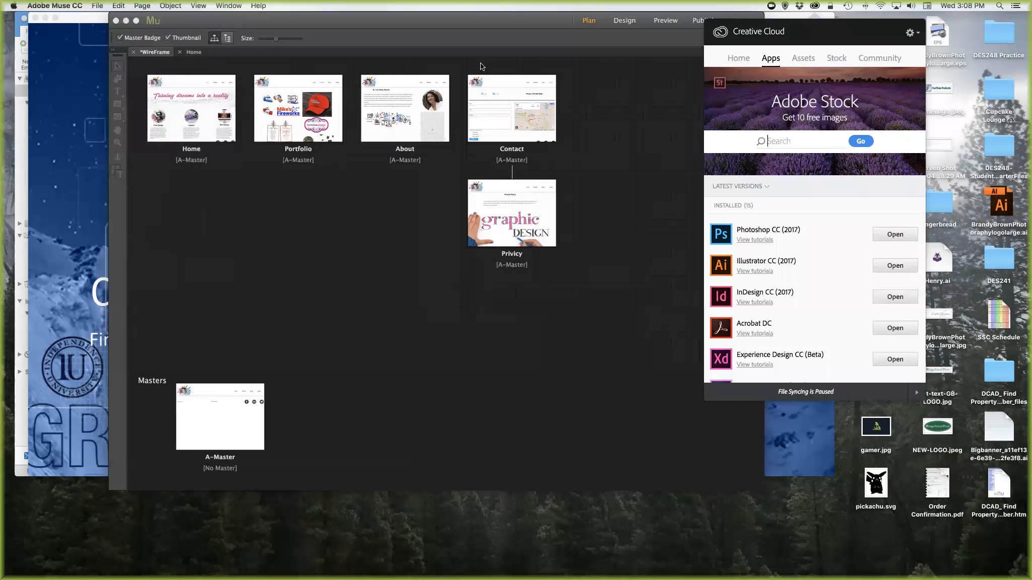
- Publish the site to Business Catalyst as the new temporary site 'mistypoarch', reviewing URL and data center options
click(94, 7)
click(96, 6)
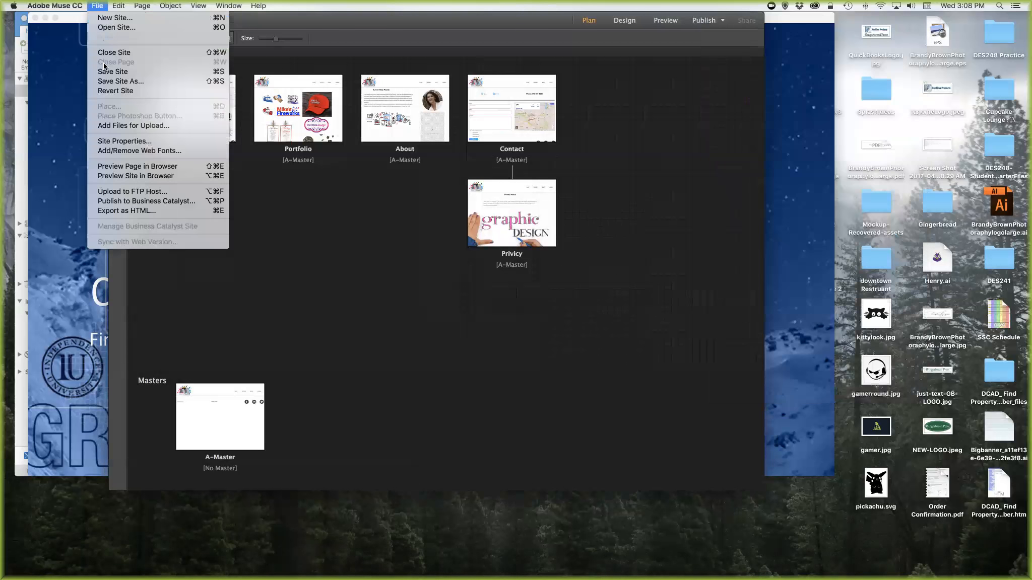
click(171, 201)
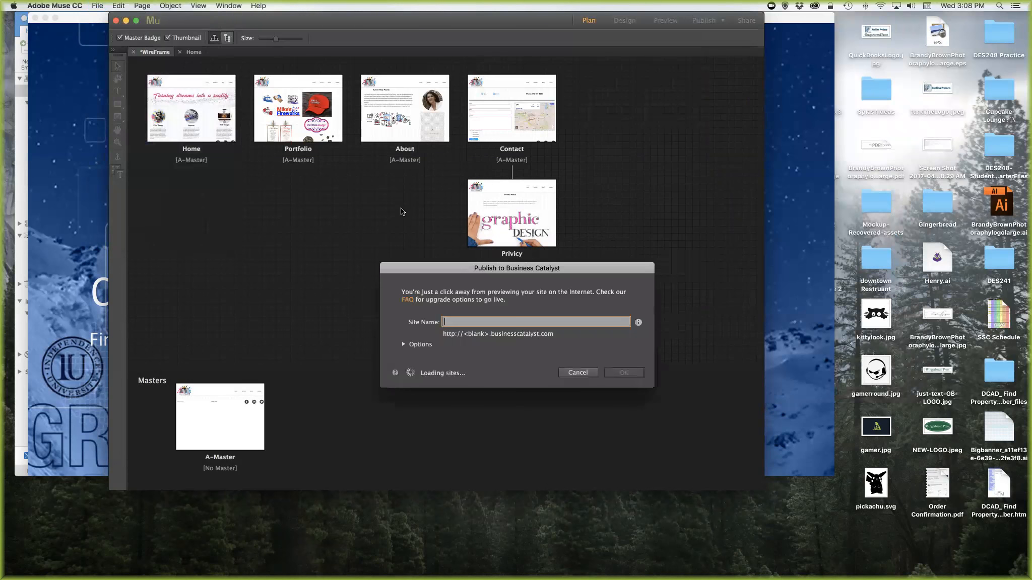
drag(445, 268, 374, 186)
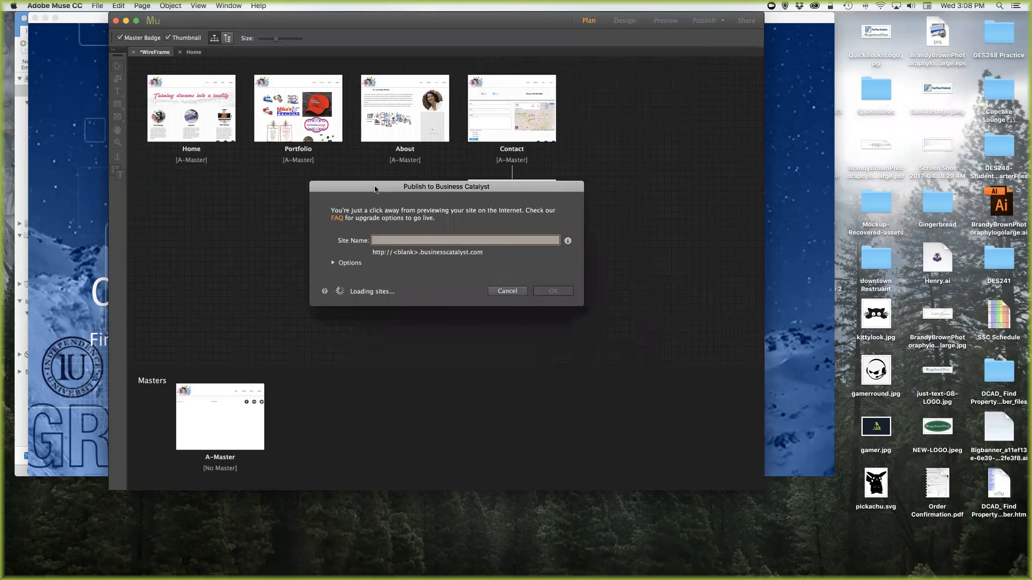
text(mistypoarch)
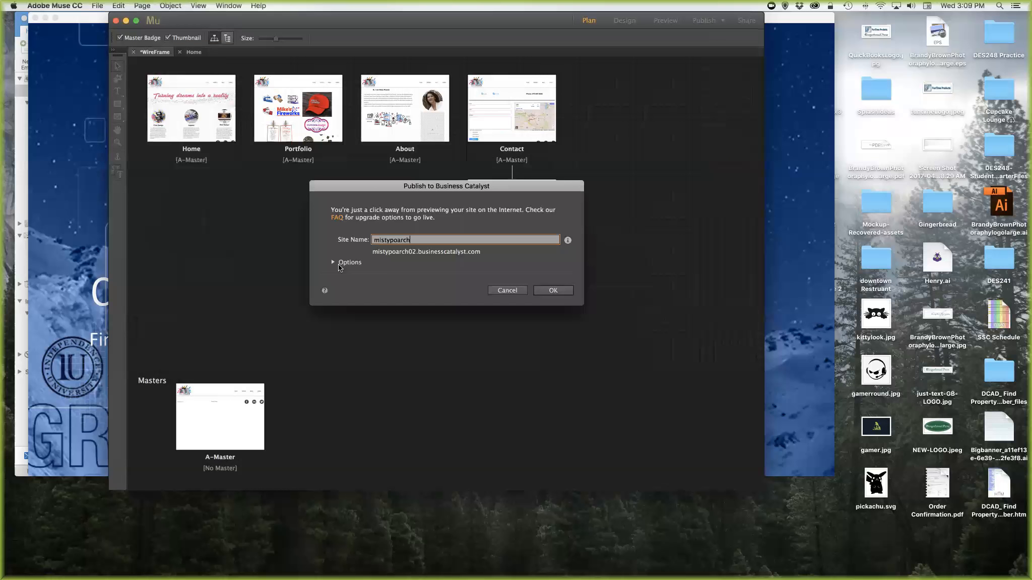
click(332, 262)
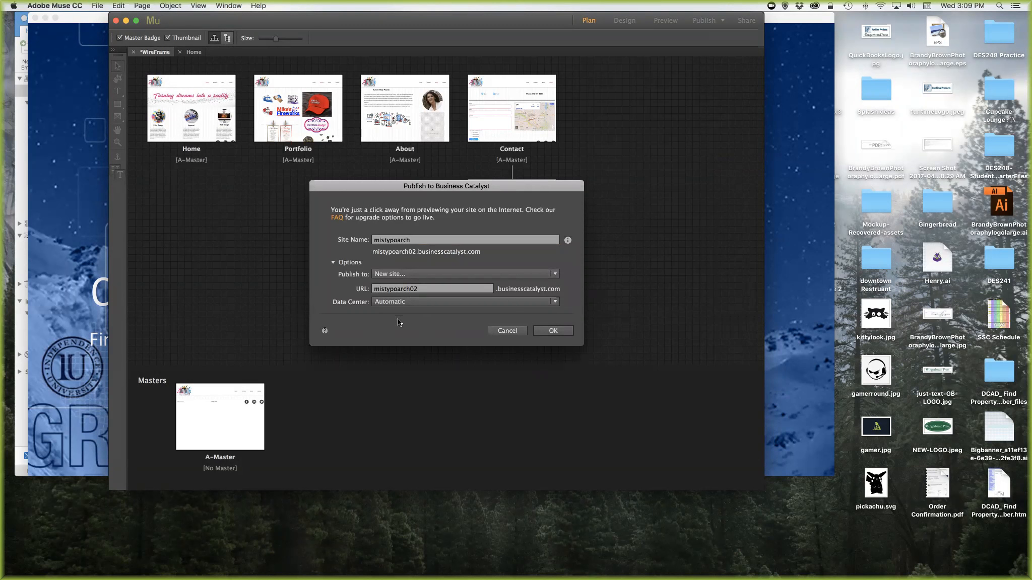
click(551, 331)
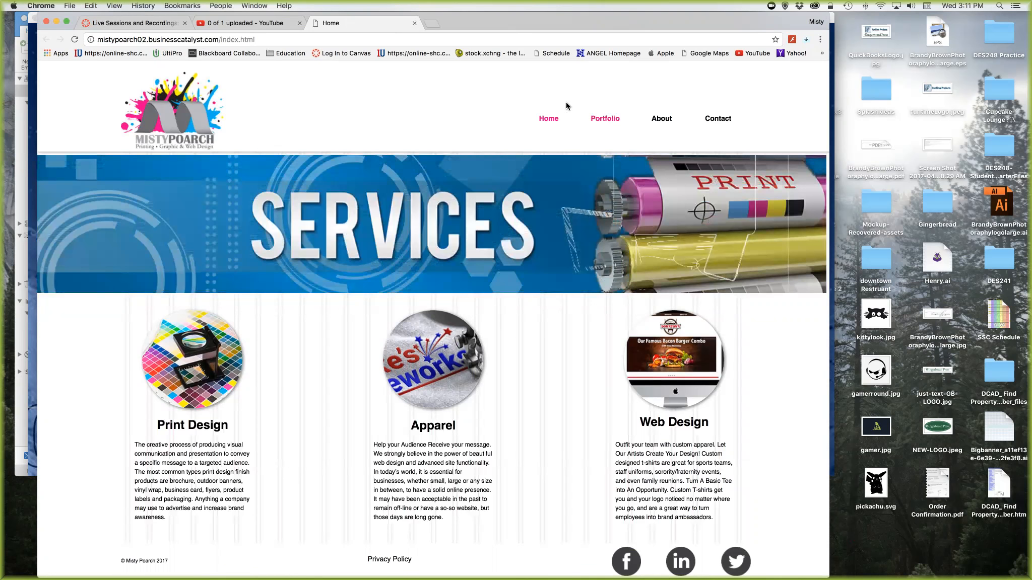
- Browse the live site's Portfolio, About and Contact pages
click(607, 119)
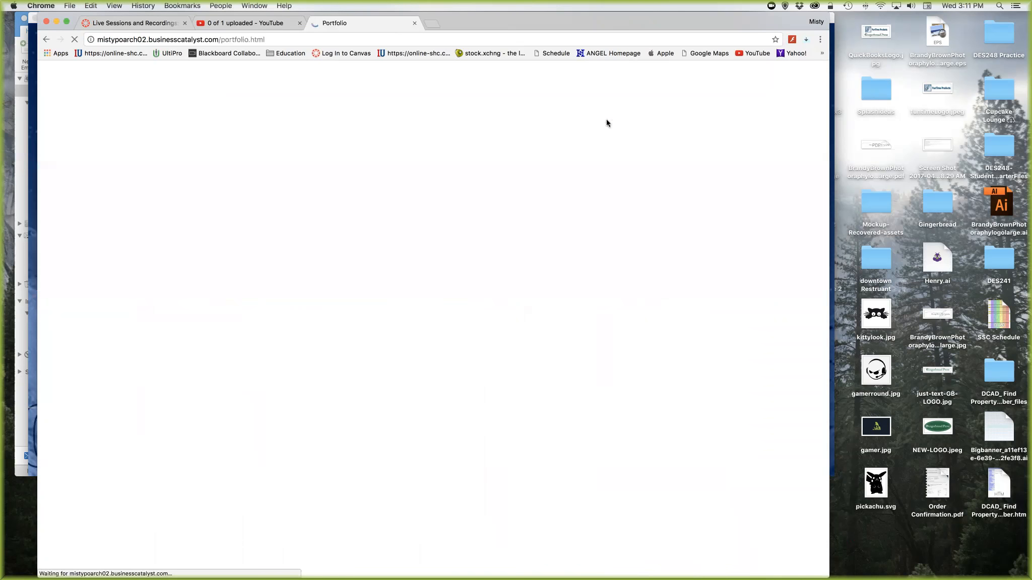
click(655, 119)
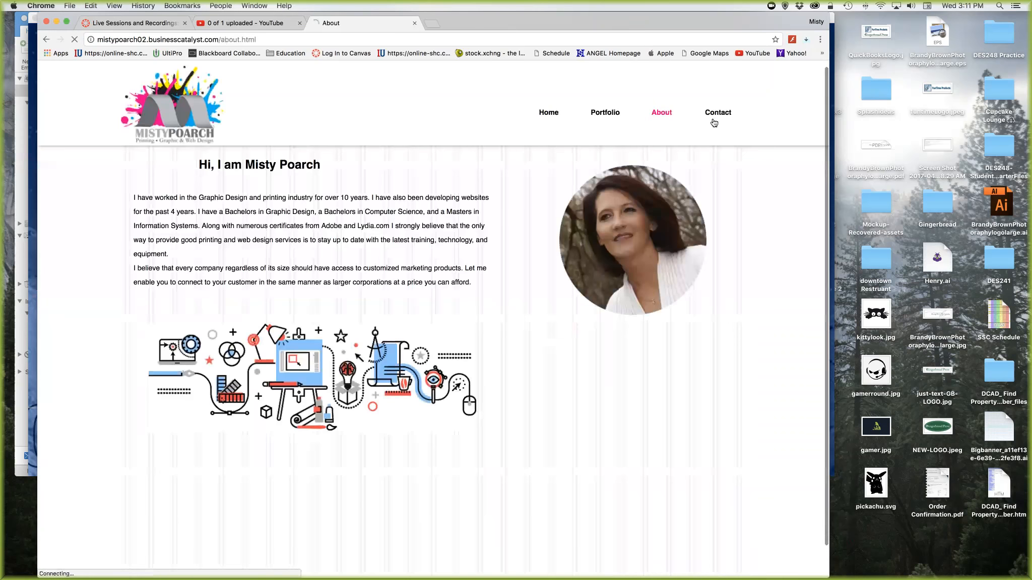
click(695, 122)
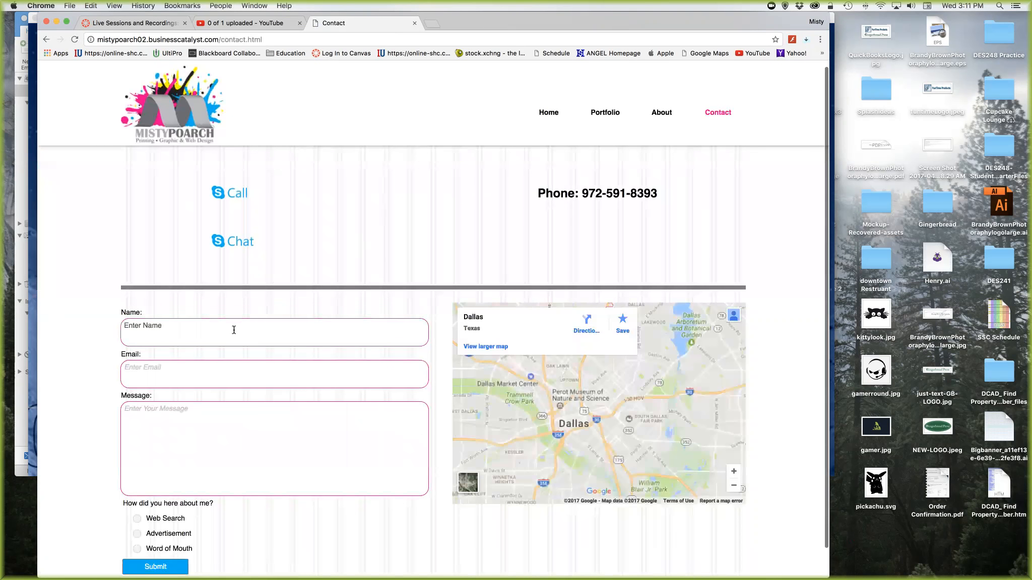
- Submit the contact form with autofilled name and email, message 'testing contact form', and Web Search ticked
click(278, 328)
text(misty)
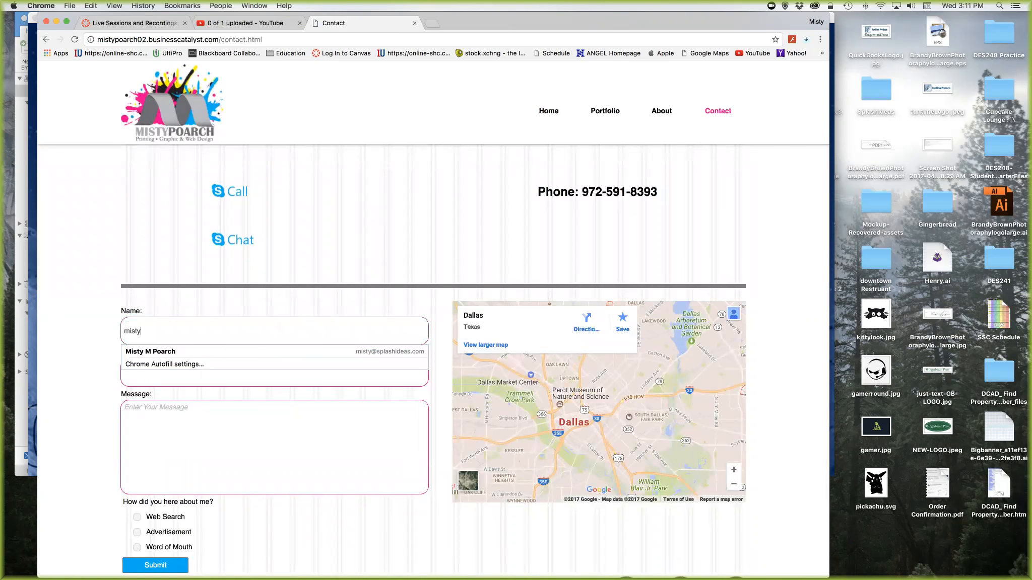
key(Down)
key(Return)
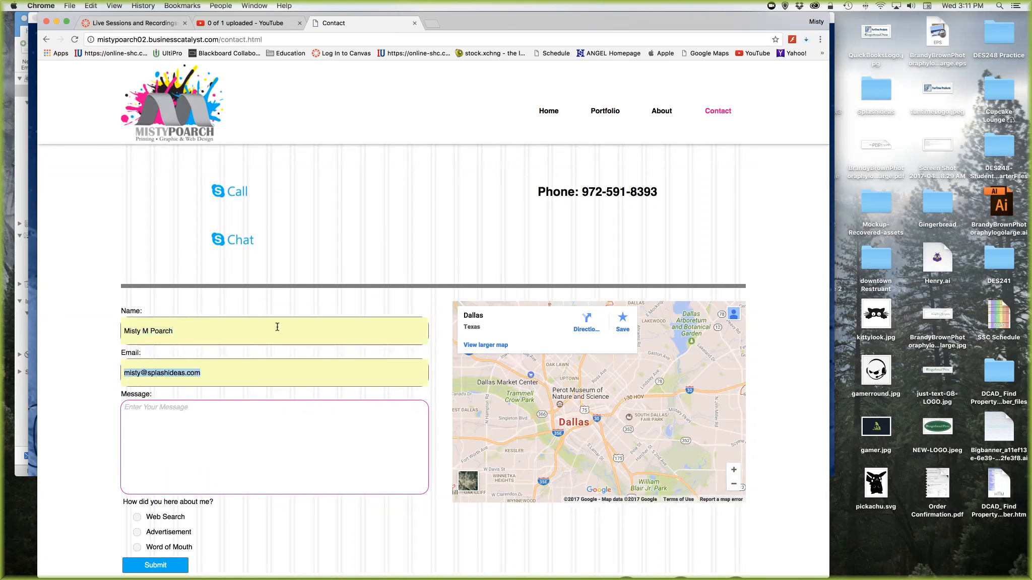
click(229, 421)
text(test)
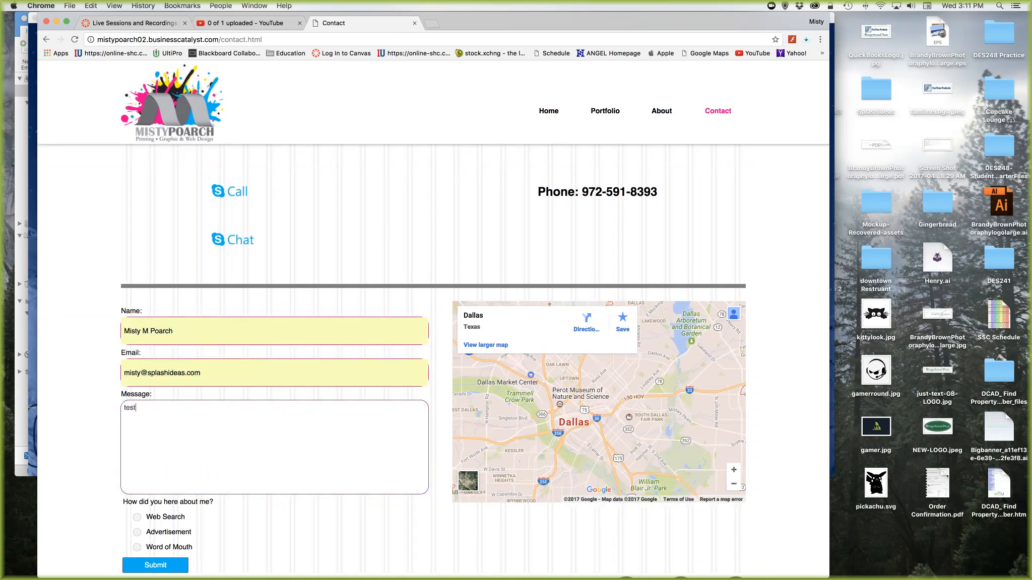
text(ing contact form)
scroll(175, 374, down, 2)
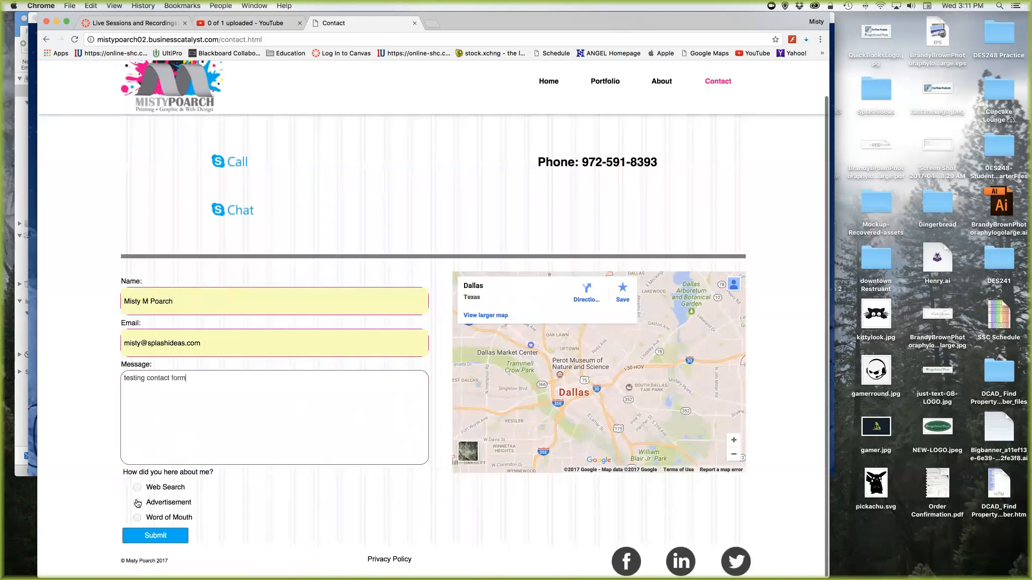
click(137, 487)
click(157, 535)
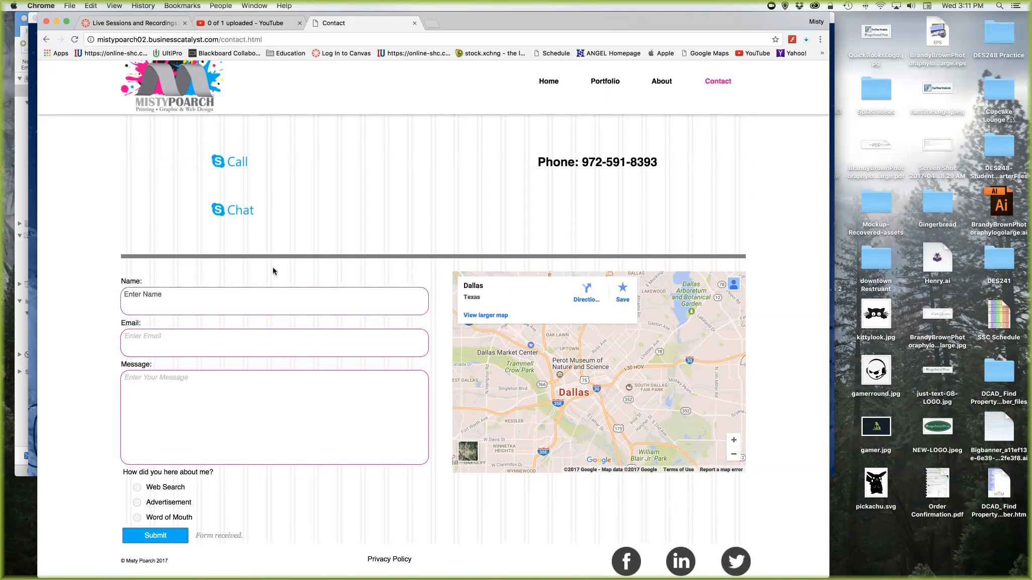
- Return to the live Home page and select its full site address
scroll(272, 267, up, 2)
click(541, 125)
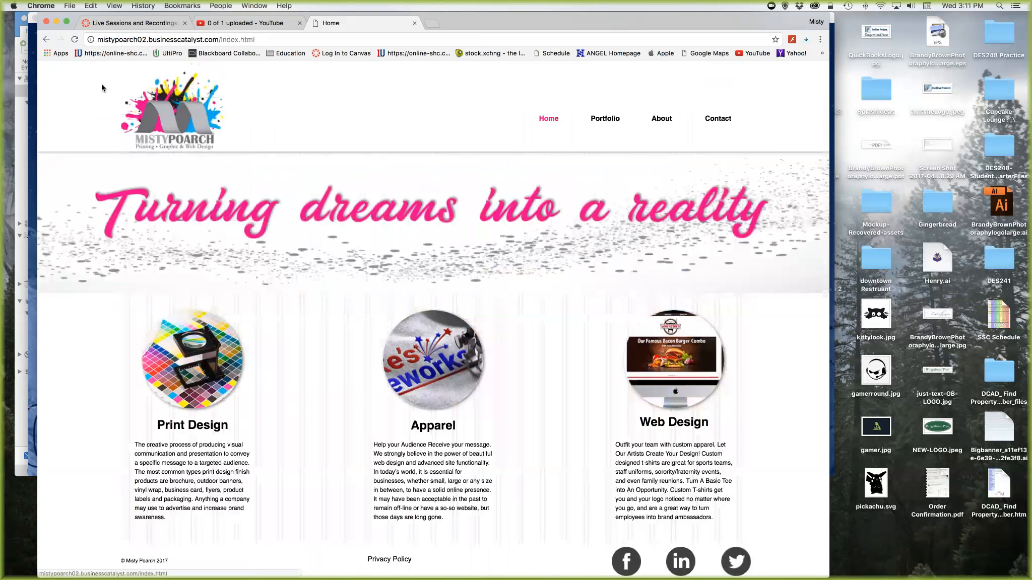
click(270, 39)
click(271, 38)
drag(271, 38, 78, 40)
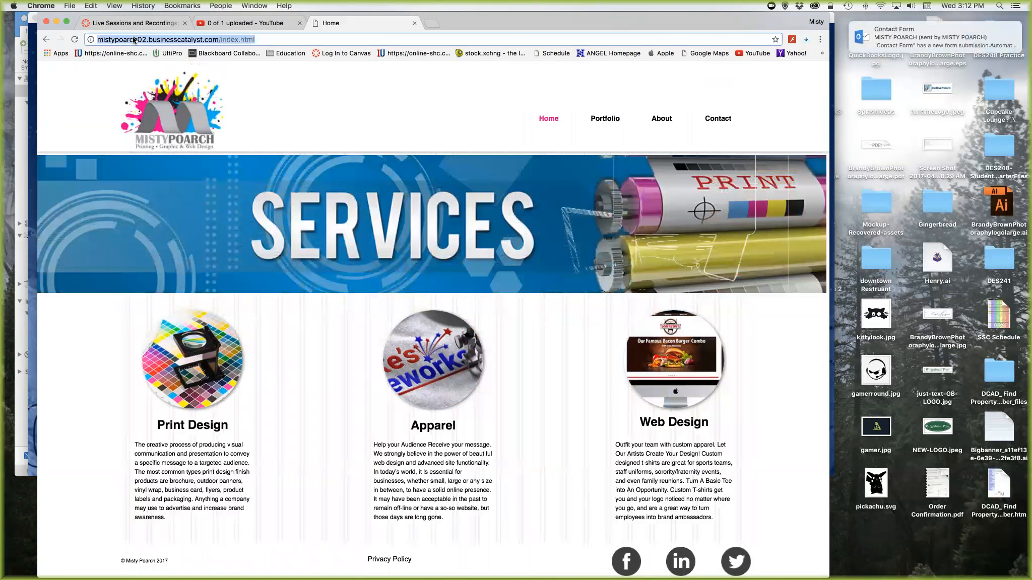
- Open the Contact Form email in the Outlook inbox, then advance the slide show to the Check list slide
mouse_move(180, 572)
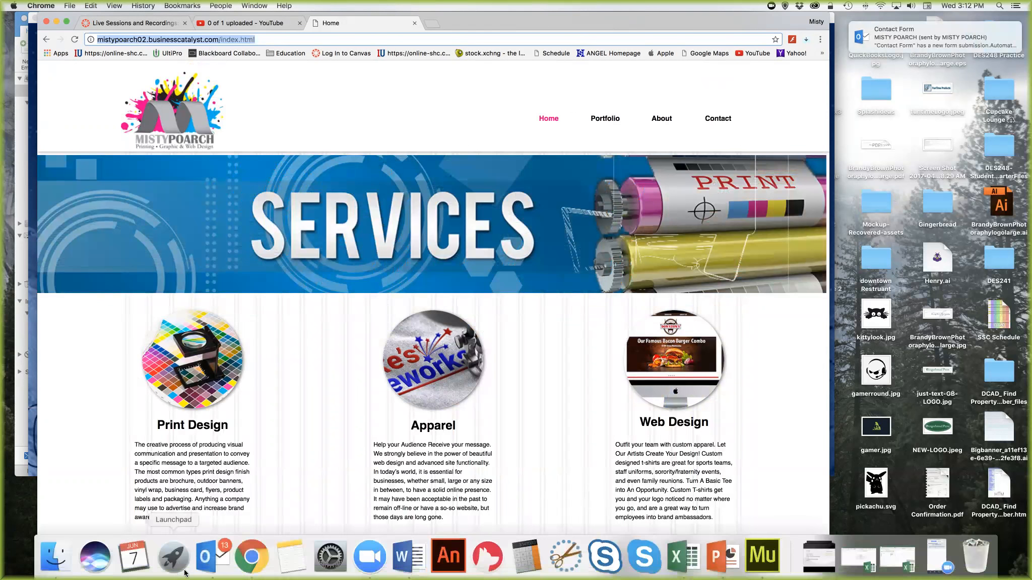
click(209, 560)
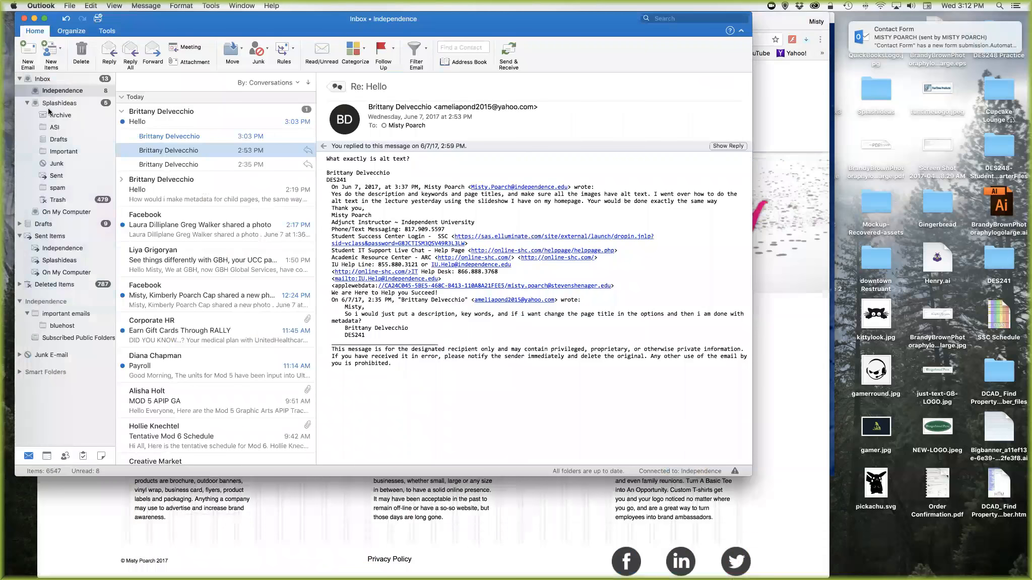
click(173, 121)
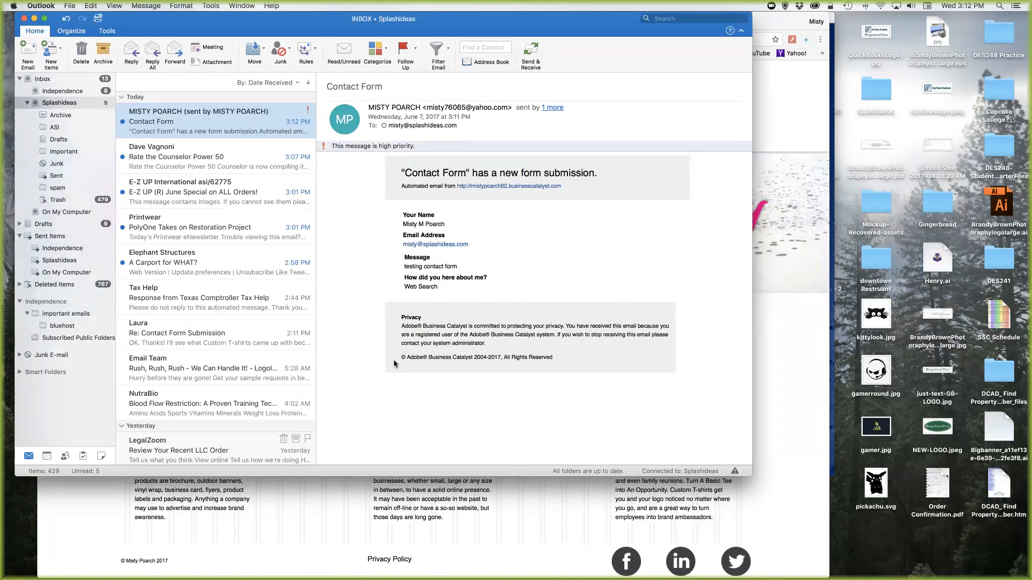
click(781, 353)
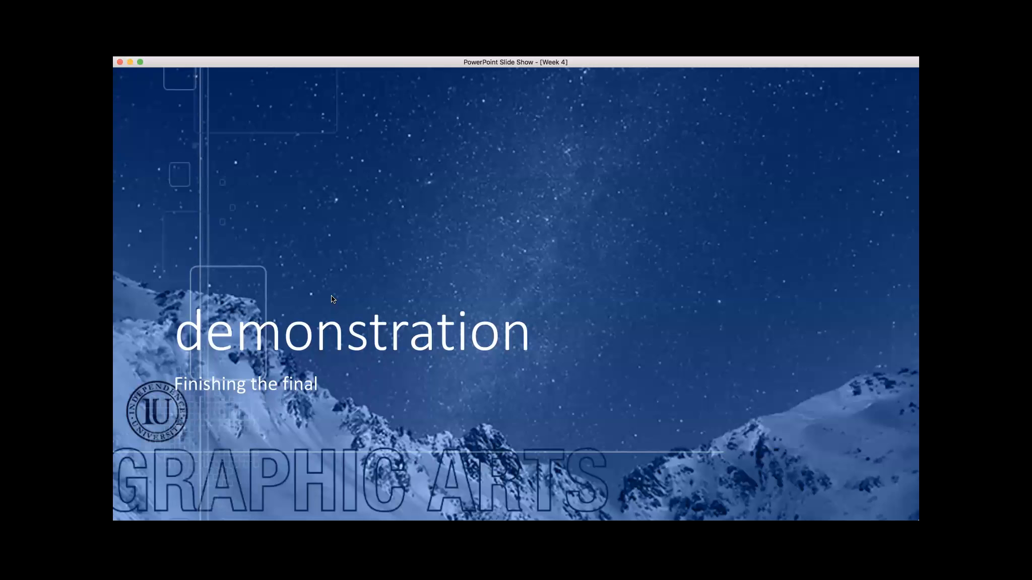
click(332, 299)
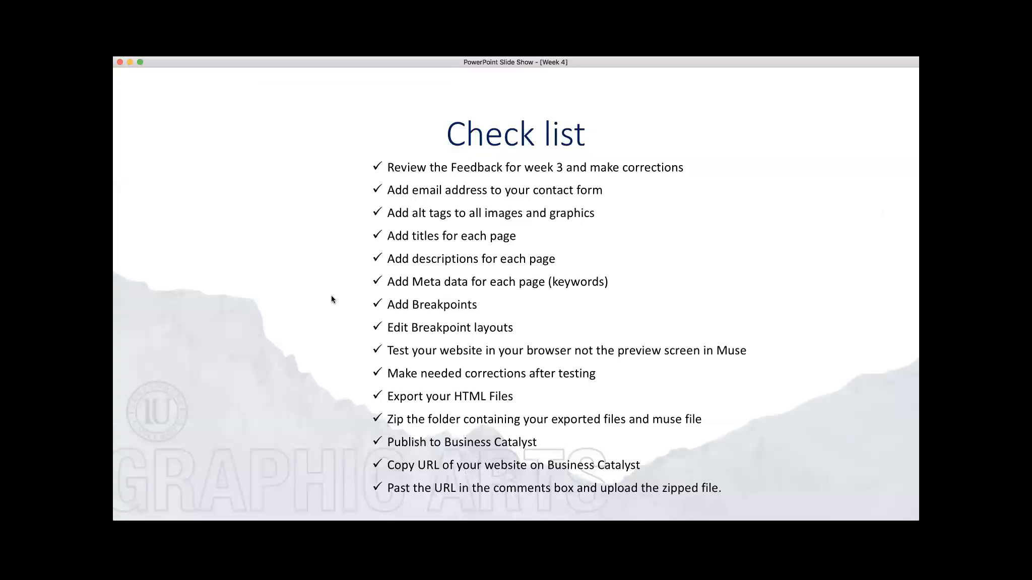
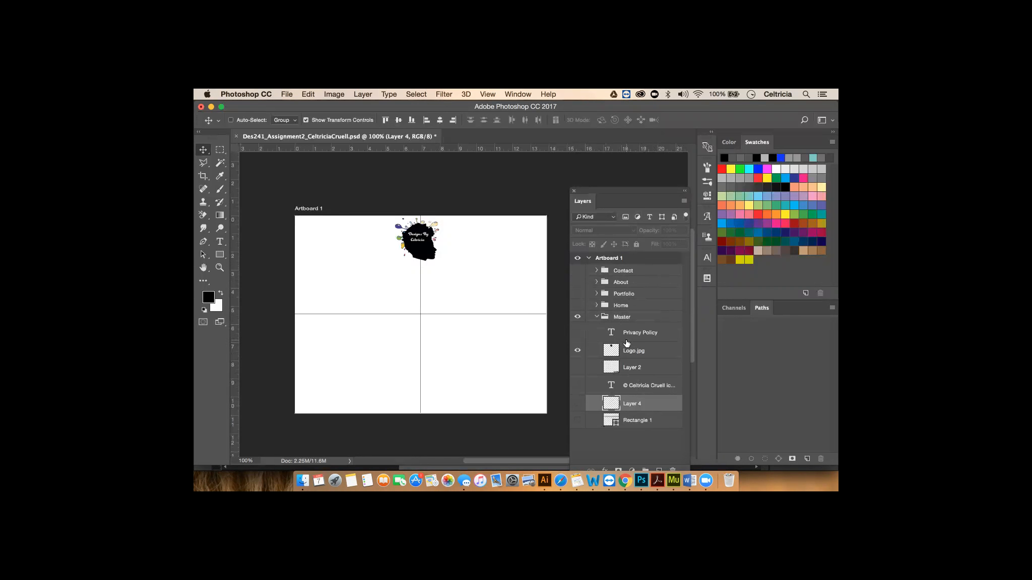
- Turn on the Privacy Policy, Layer 2 icons, © text, Layer 4 navigation and Rectangle 1 bar layers
click(578, 332)
click(577, 368)
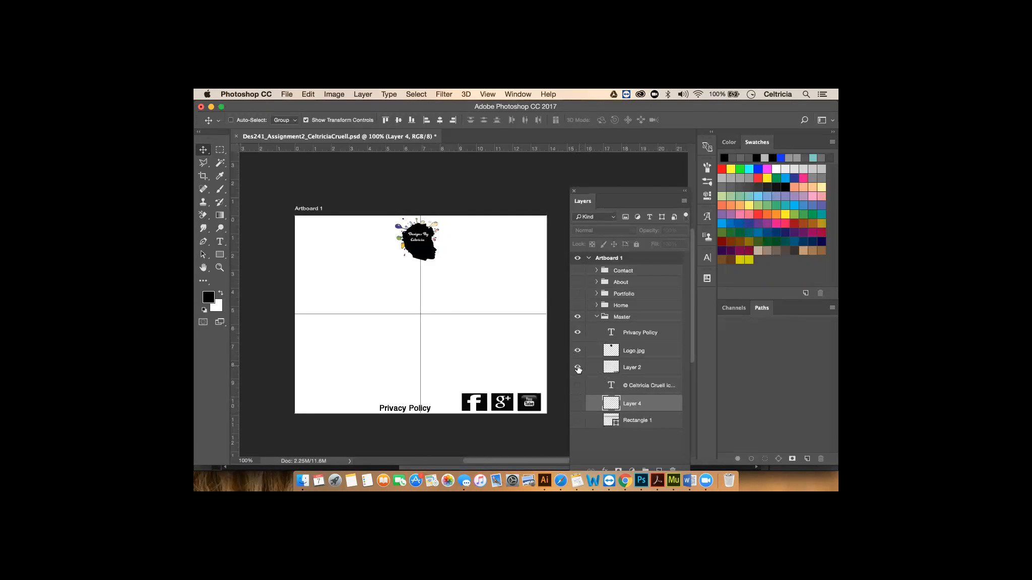
click(577, 385)
click(577, 403)
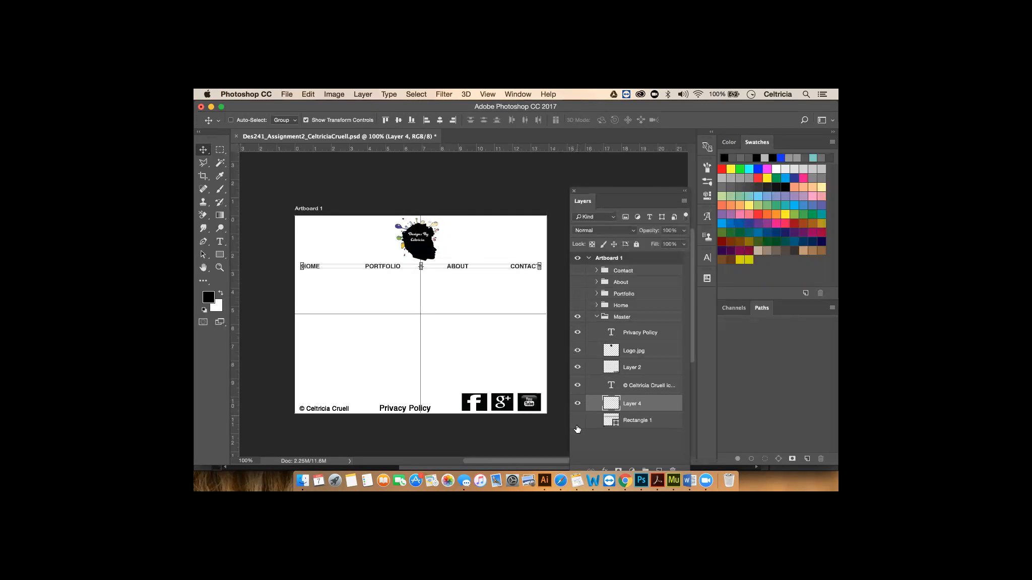
click(577, 420)
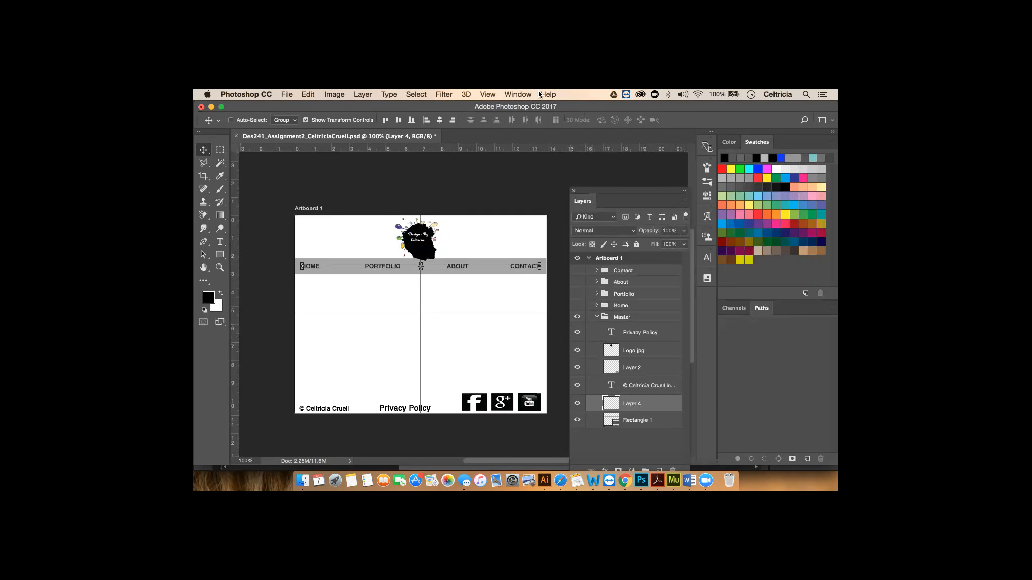
- Open the Layer Comps panel and update the Master comp with the current layer visibility
click(519, 94)
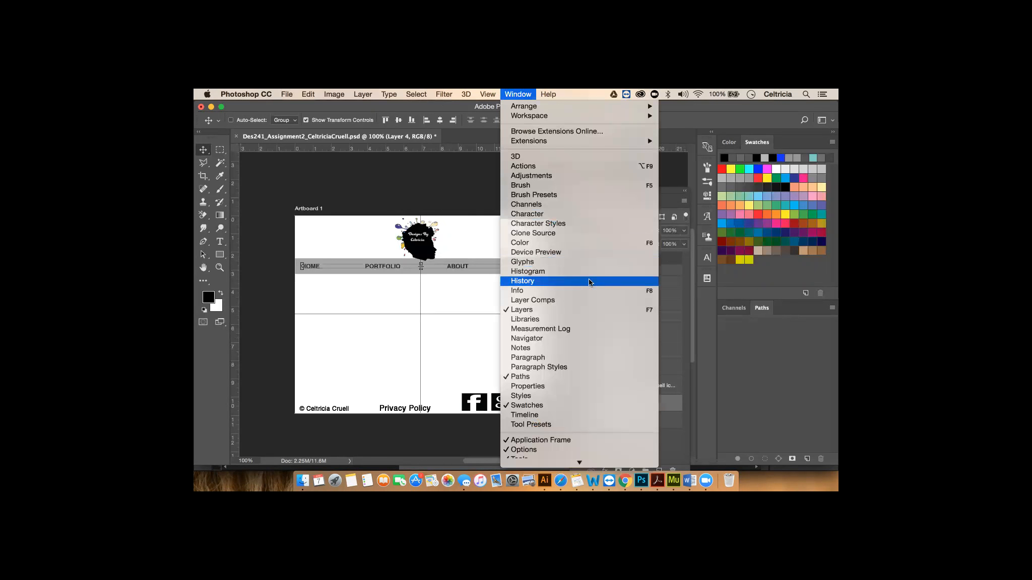
click(584, 299)
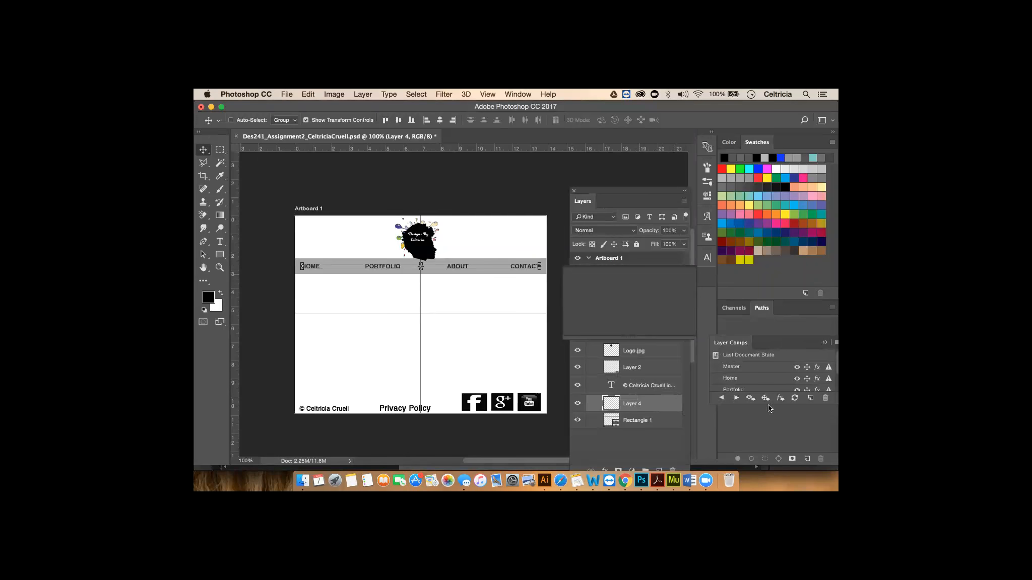
click(762, 369)
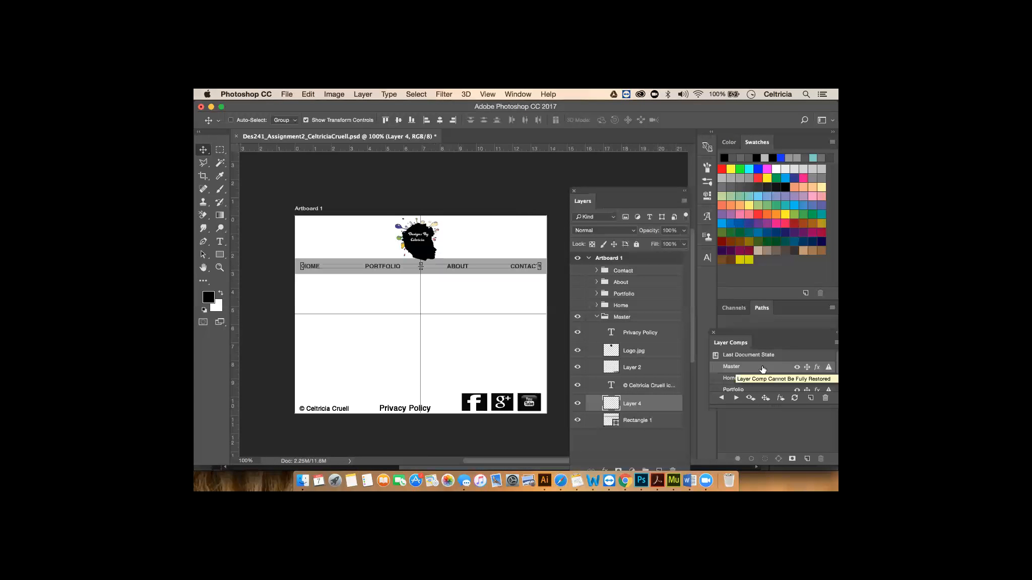
click(794, 398)
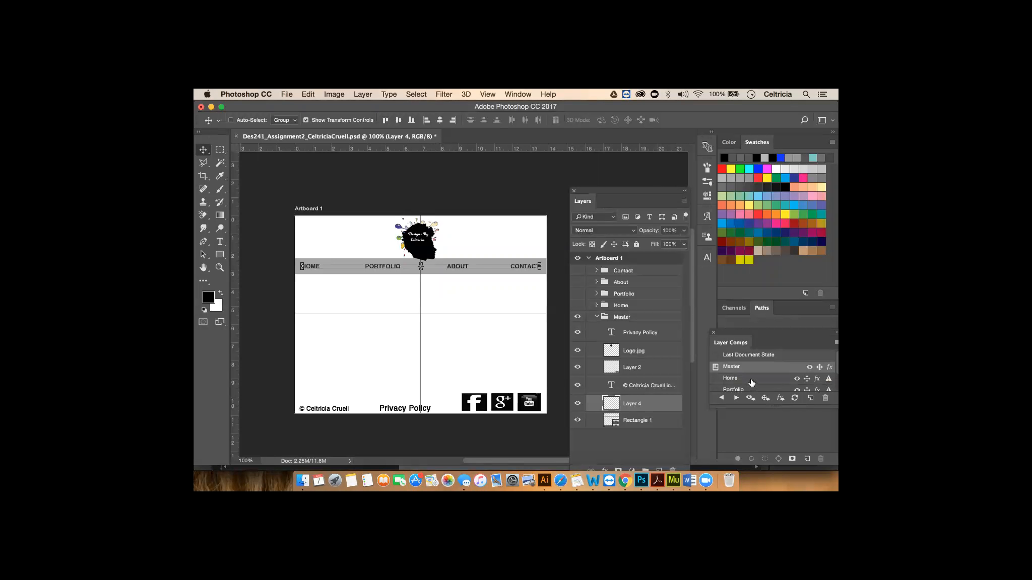
click(597, 317)
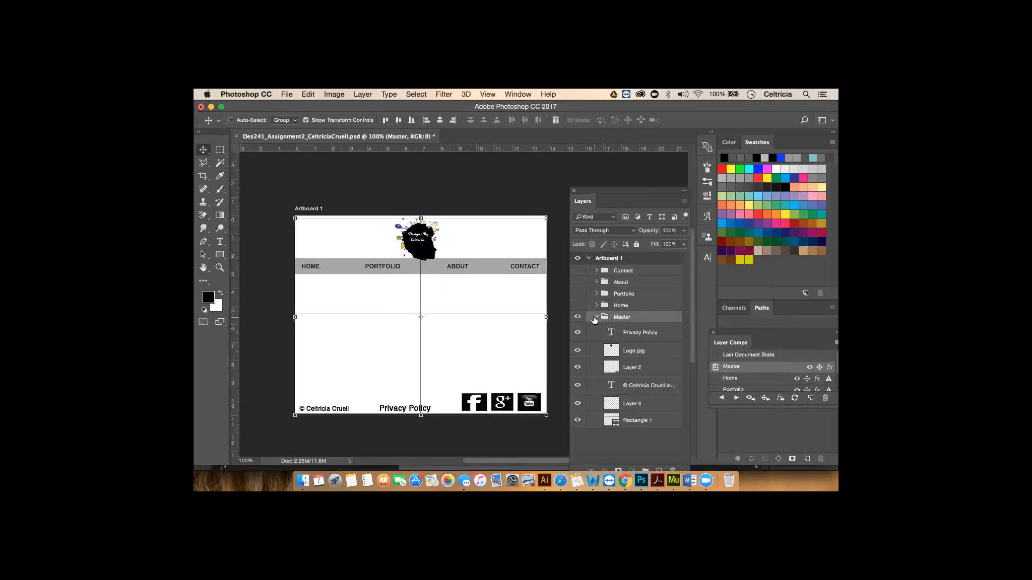
- Reveal the Home group's Image Trace, Photography and Characters thumbnails and record them in the Home comp
click(596, 318)
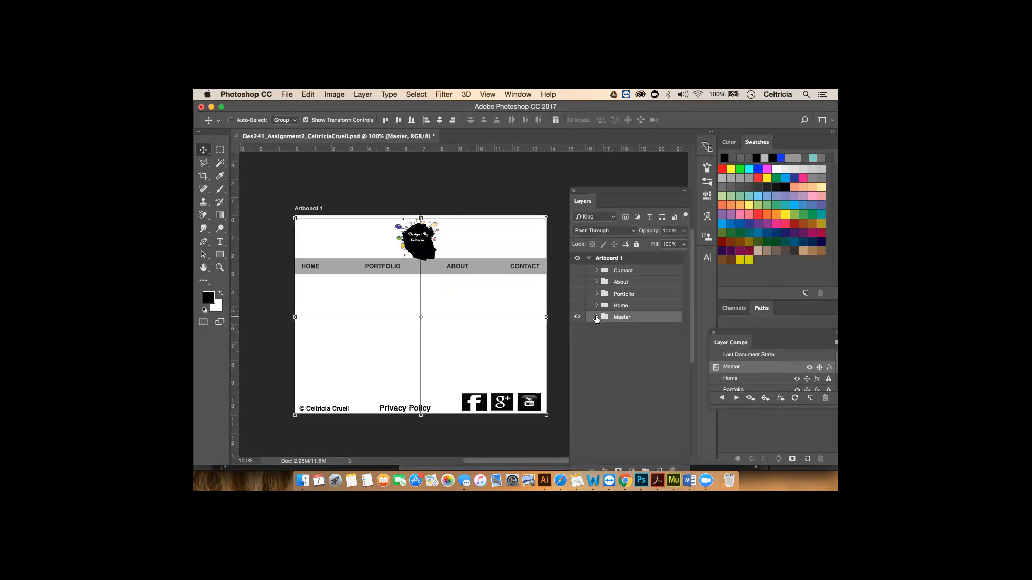
click(621, 306)
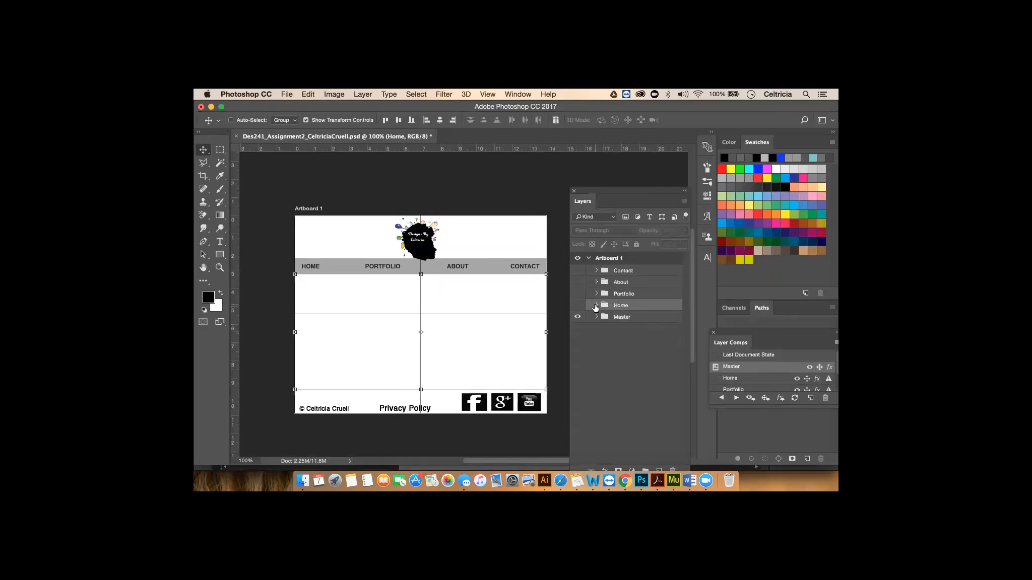
click(596, 306)
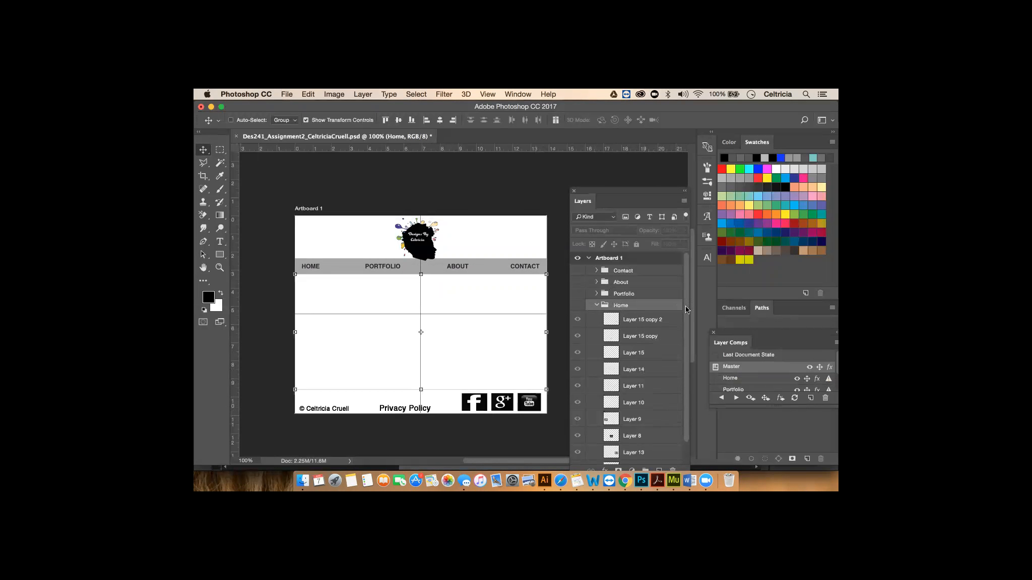
click(578, 306)
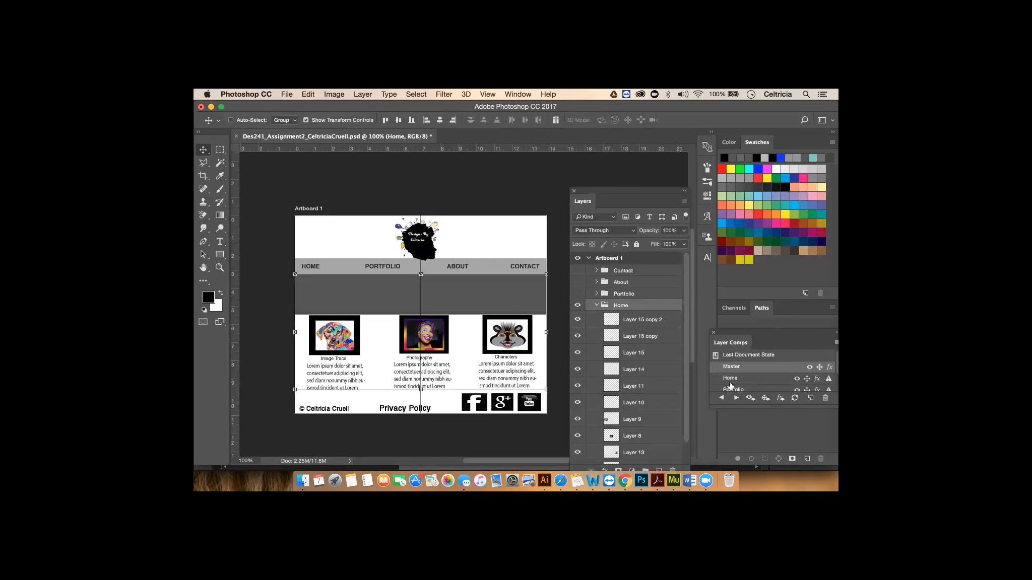
click(715, 379)
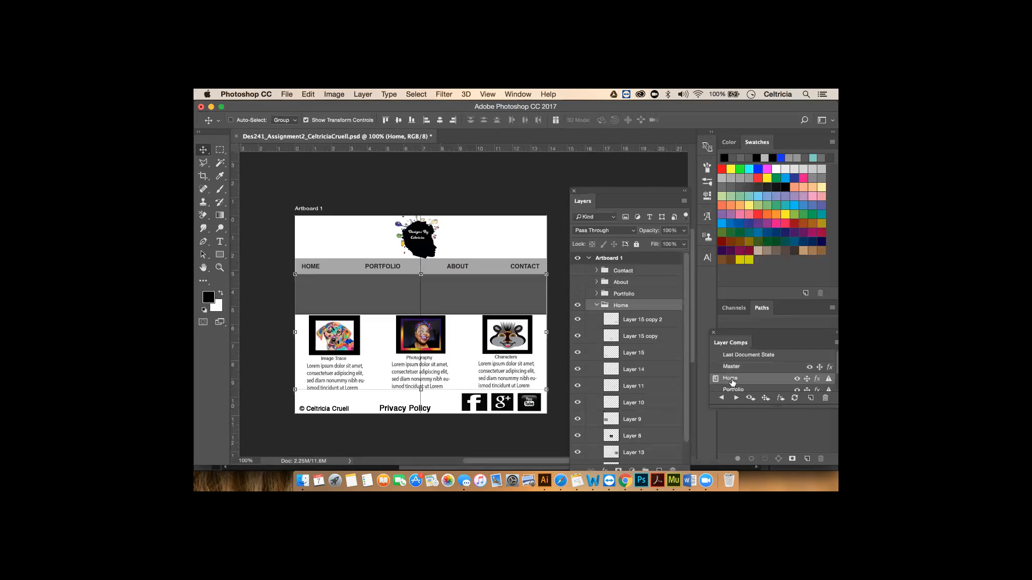
click(794, 398)
click(596, 306)
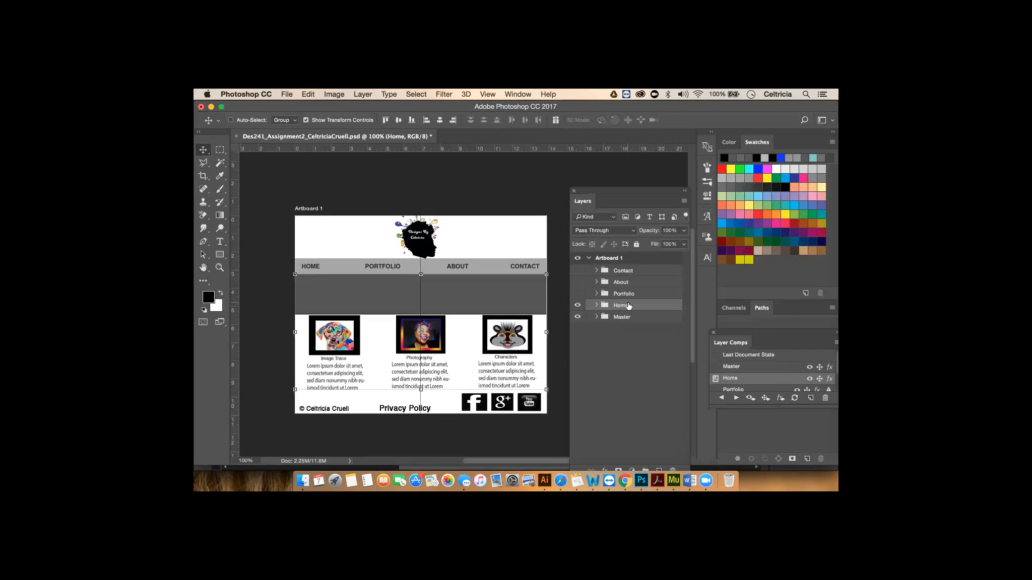
- Hide the Home group and make the Portfolio group visible
click(597, 294)
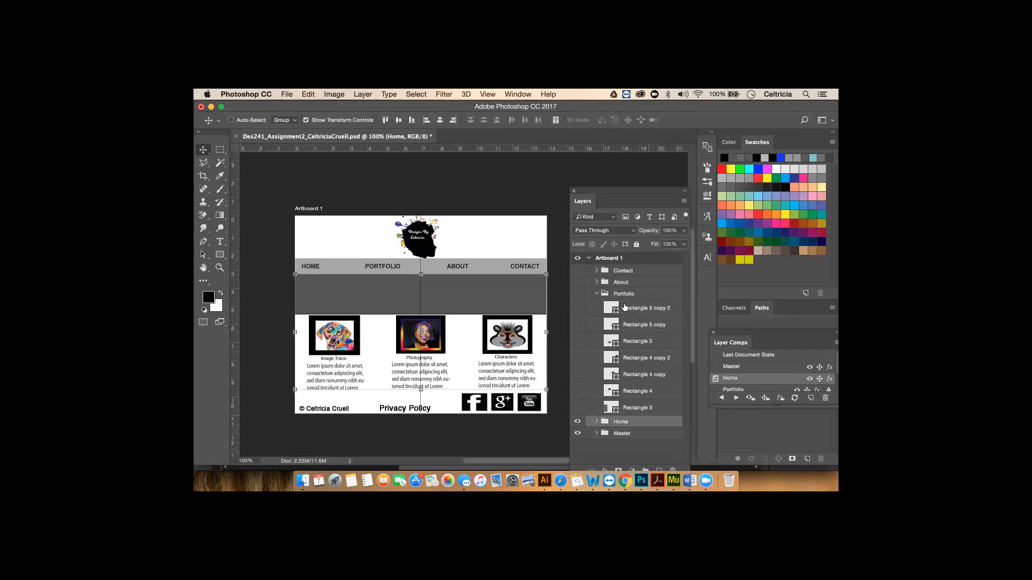
click(596, 295)
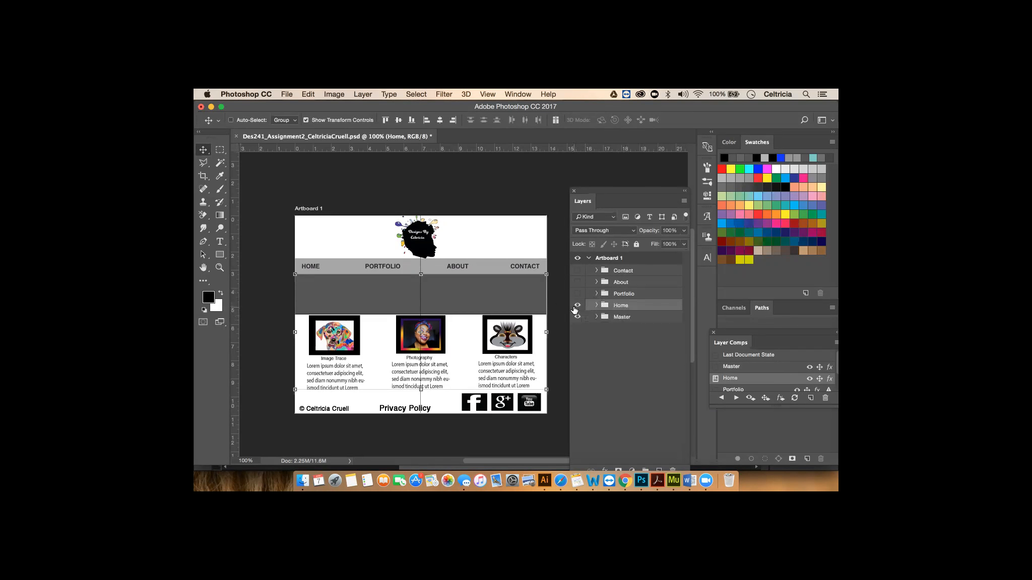
click(577, 306)
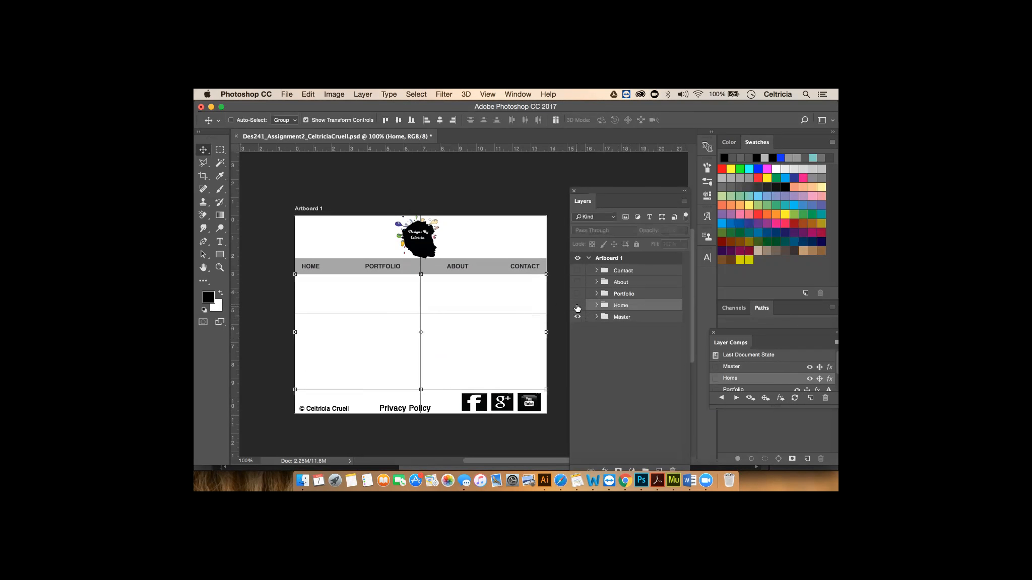
click(629, 297)
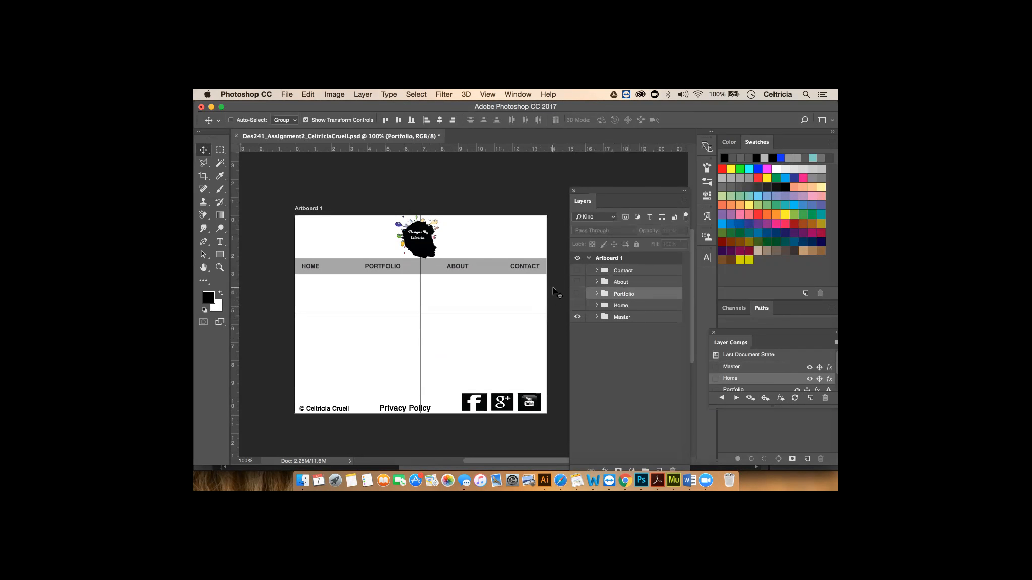
click(578, 294)
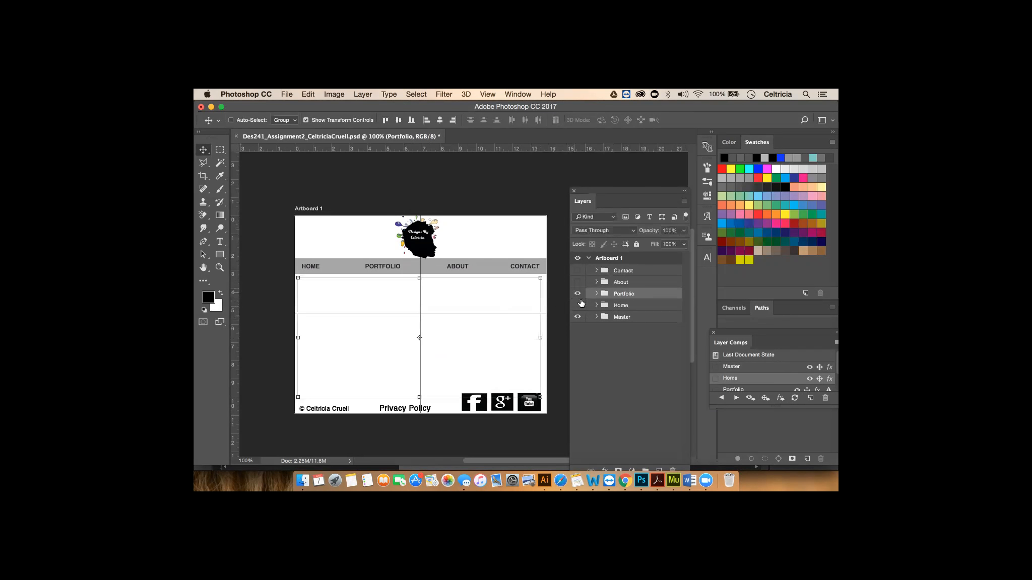
click(596, 294)
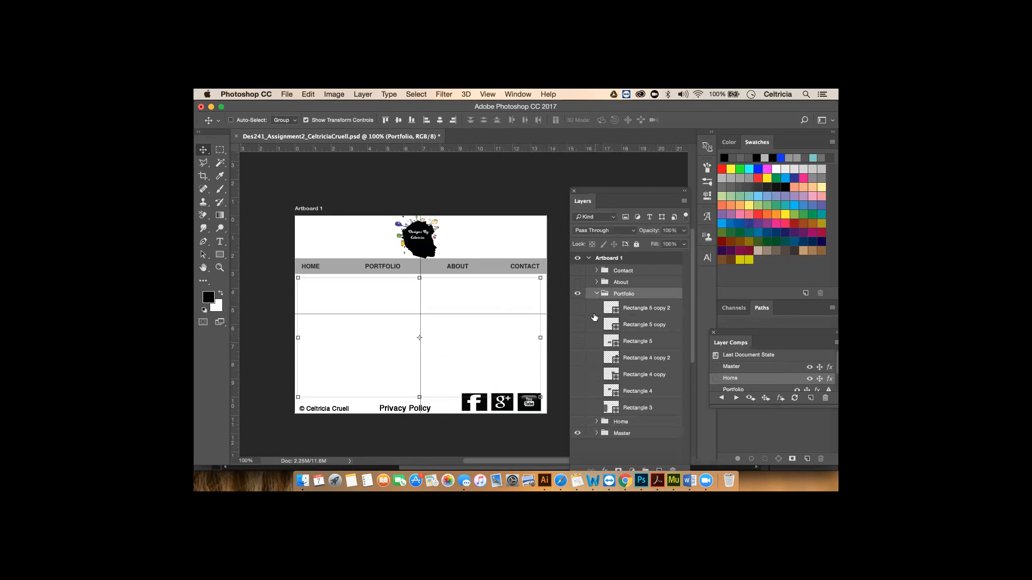
- Show all seven Portfolio rectangles: Rectangle 5 and copies, Rectangle 4 and copies, Rectangle 3
click(578, 308)
click(578, 324)
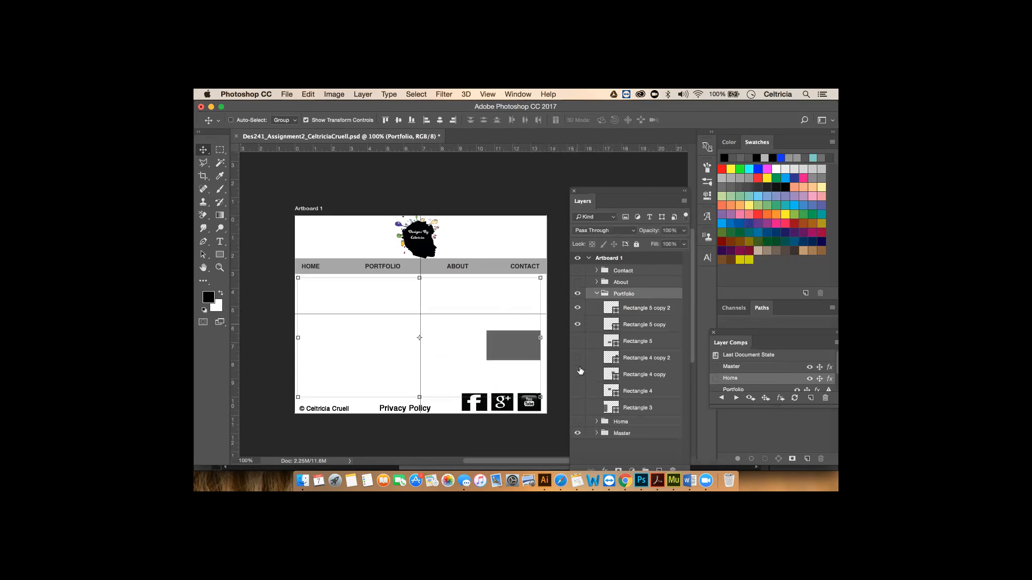
click(578, 341)
click(577, 357)
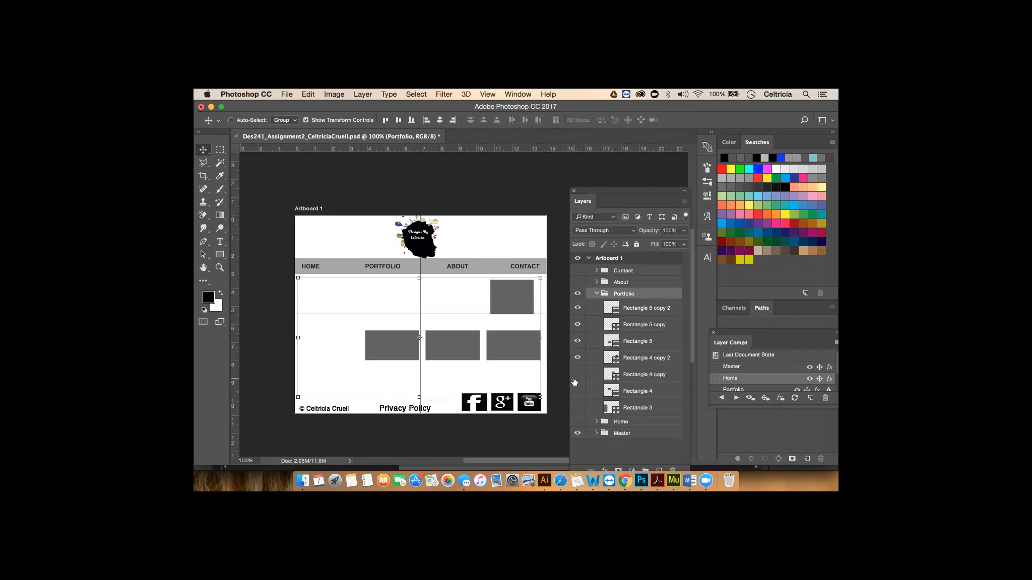
click(578, 374)
click(578, 390)
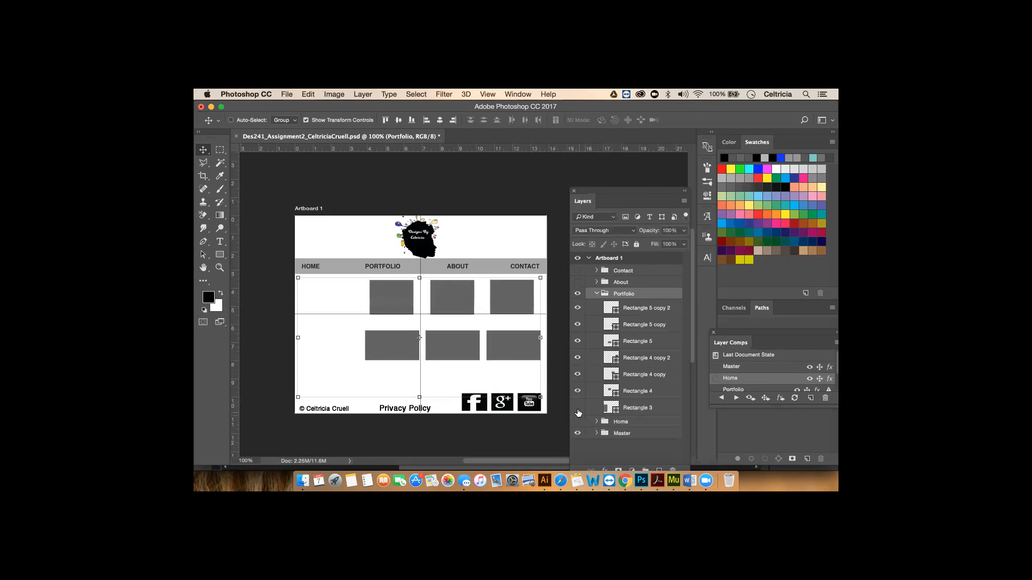
click(577, 408)
click(578, 422)
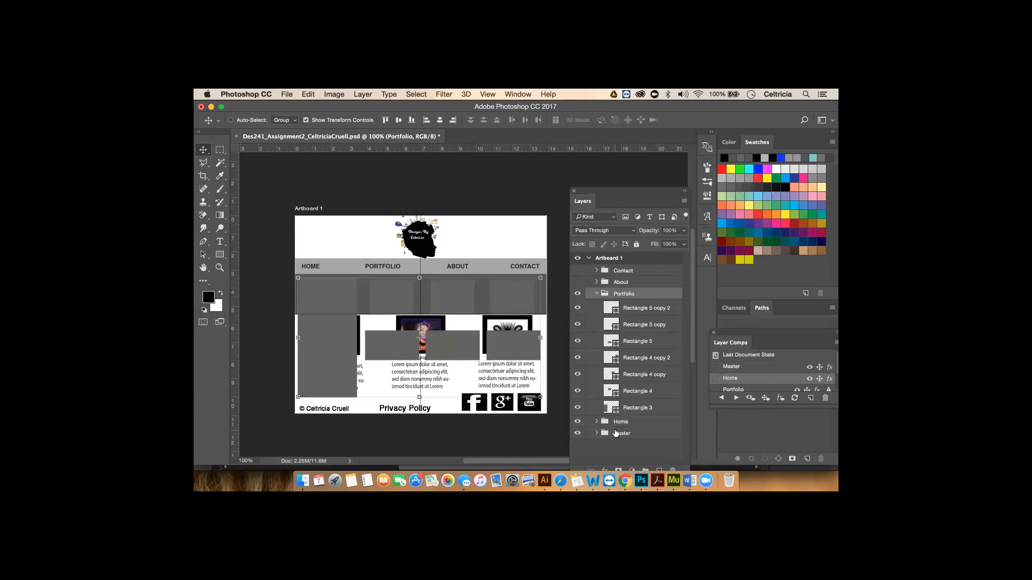
click(577, 421)
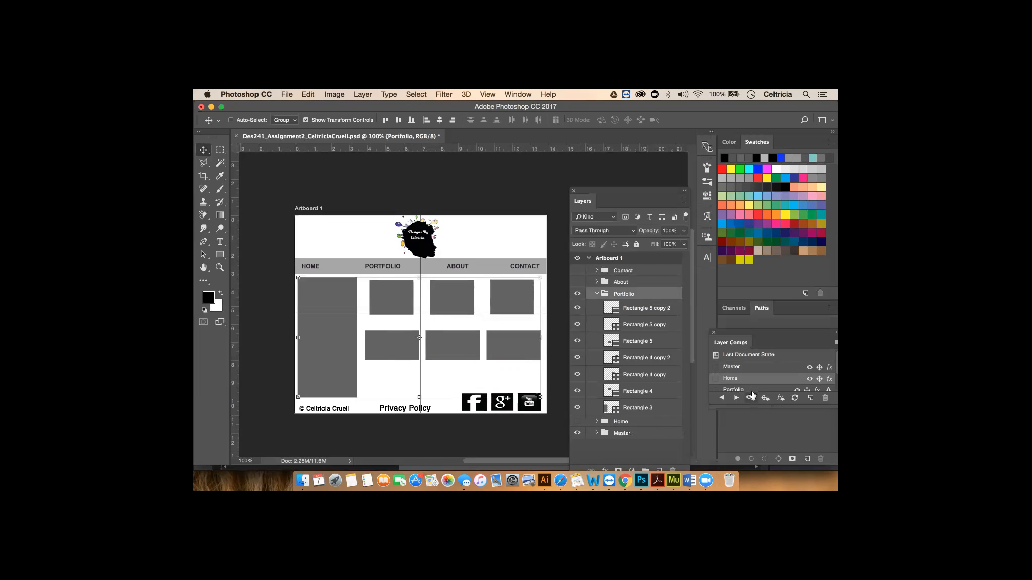
- Update the Portfolio layer comp to the current visibility
click(725, 389)
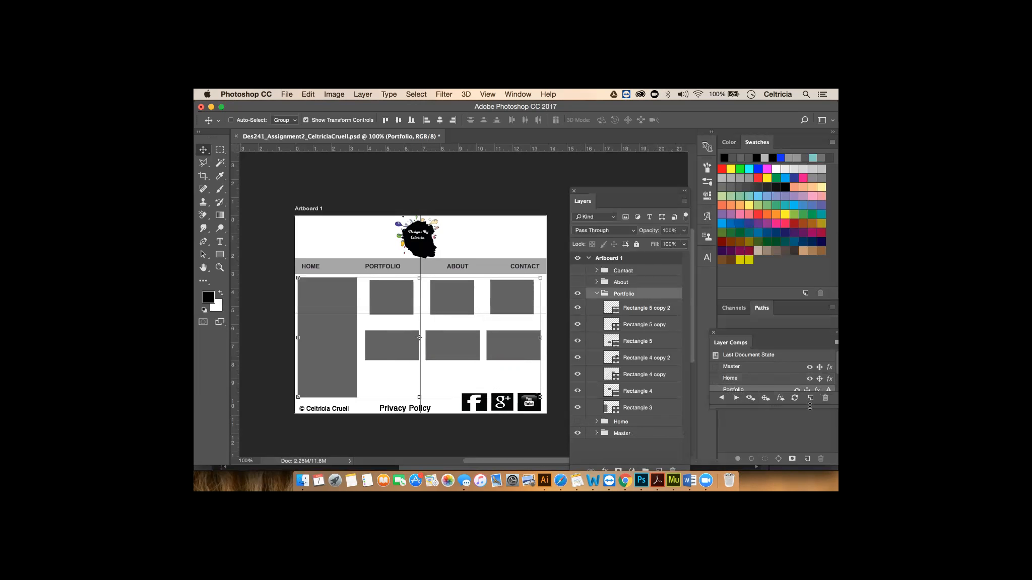
click(795, 398)
scroll(786, 369, down, 1)
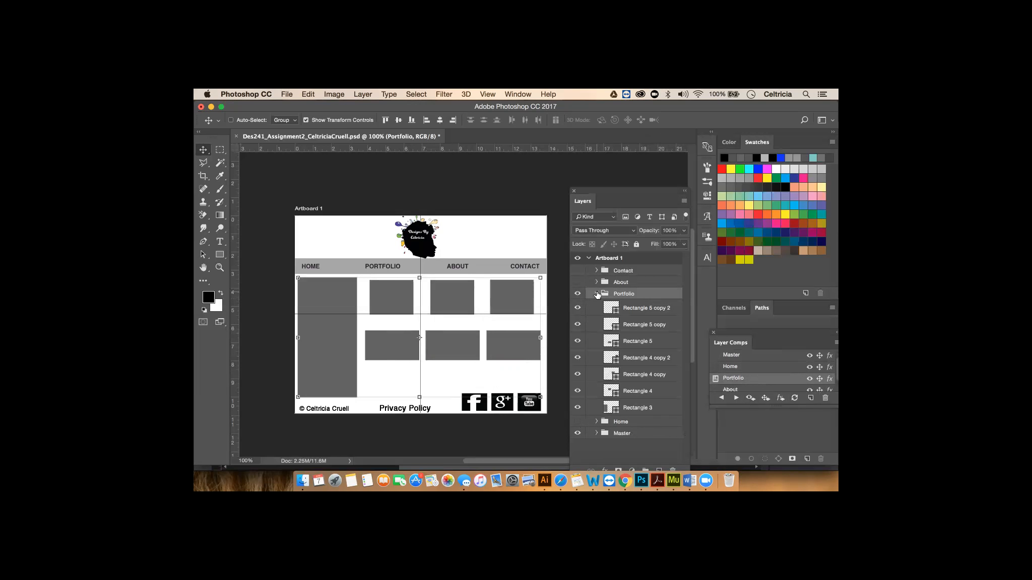
click(597, 294)
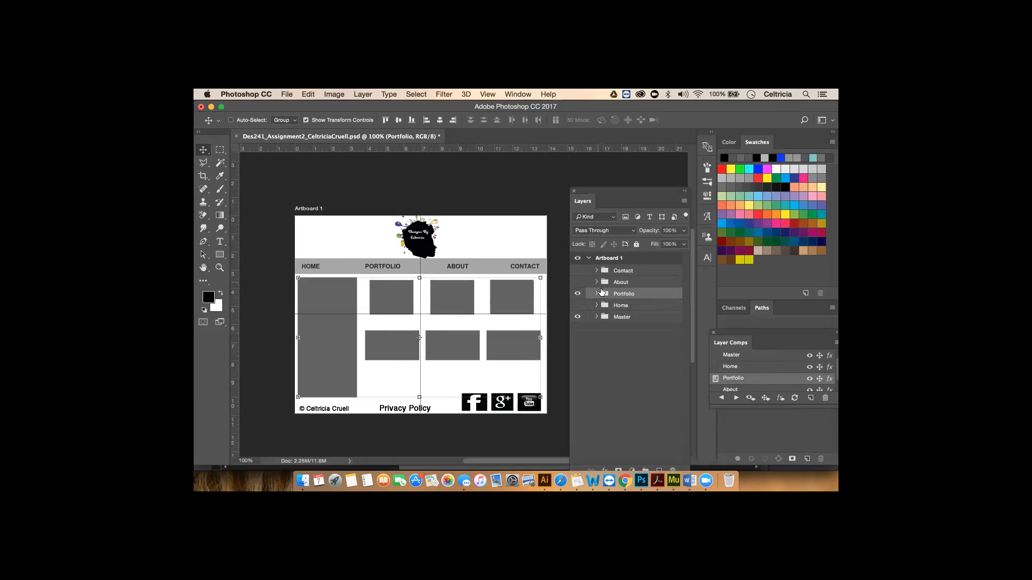
click(577, 294)
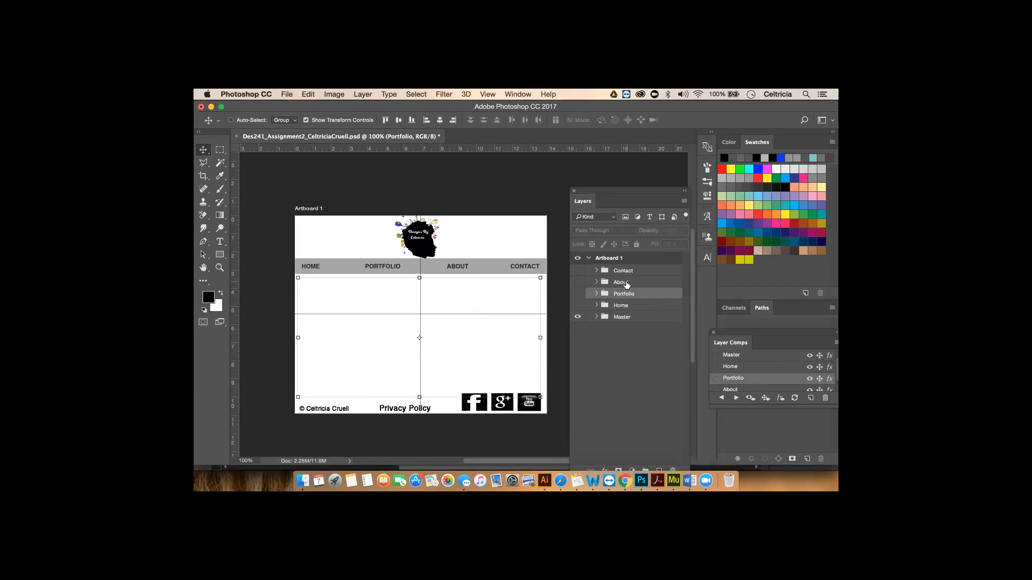
click(577, 282)
click(596, 282)
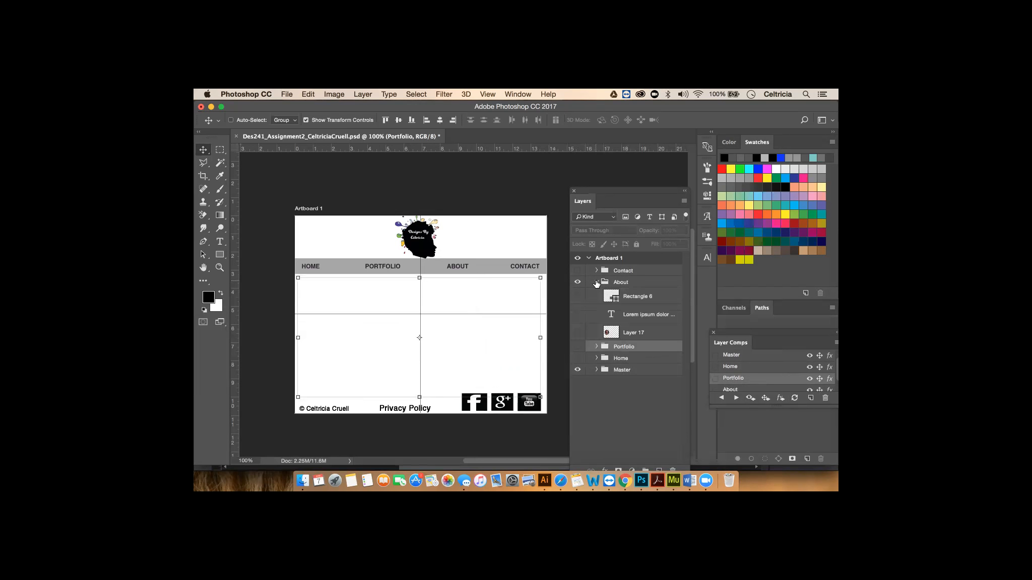
click(578, 296)
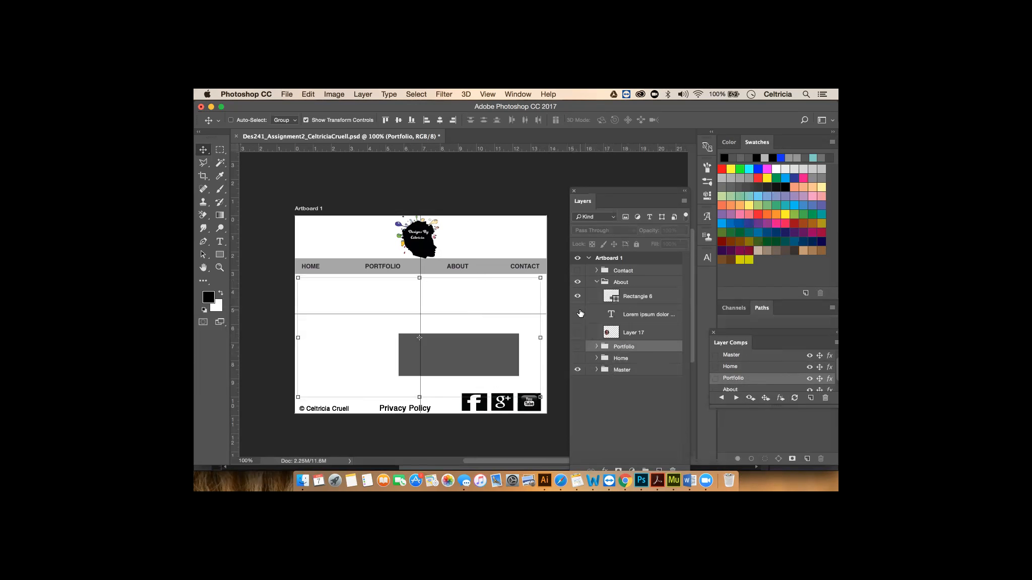
click(577, 314)
click(579, 332)
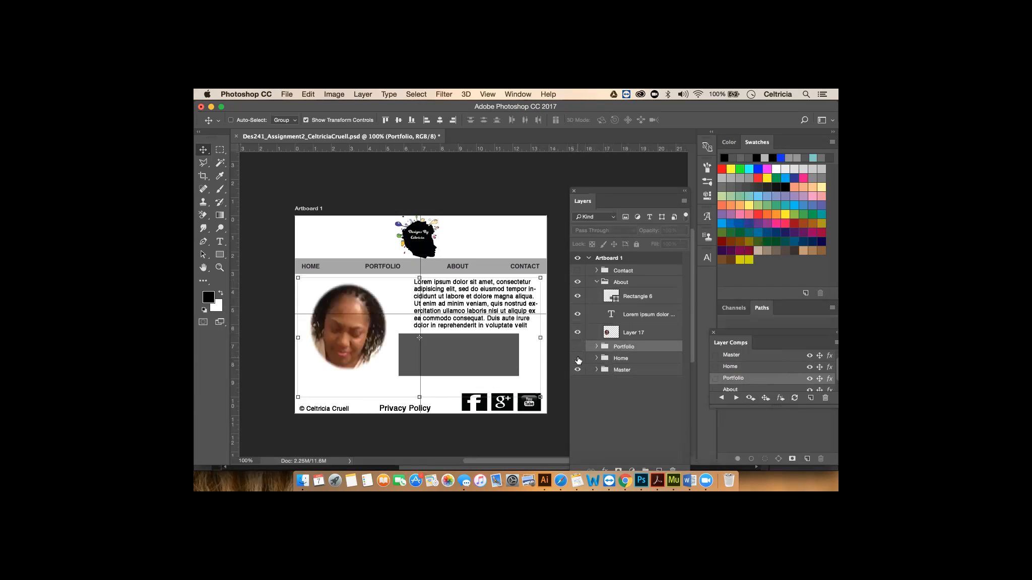
click(577, 346)
click(575, 360)
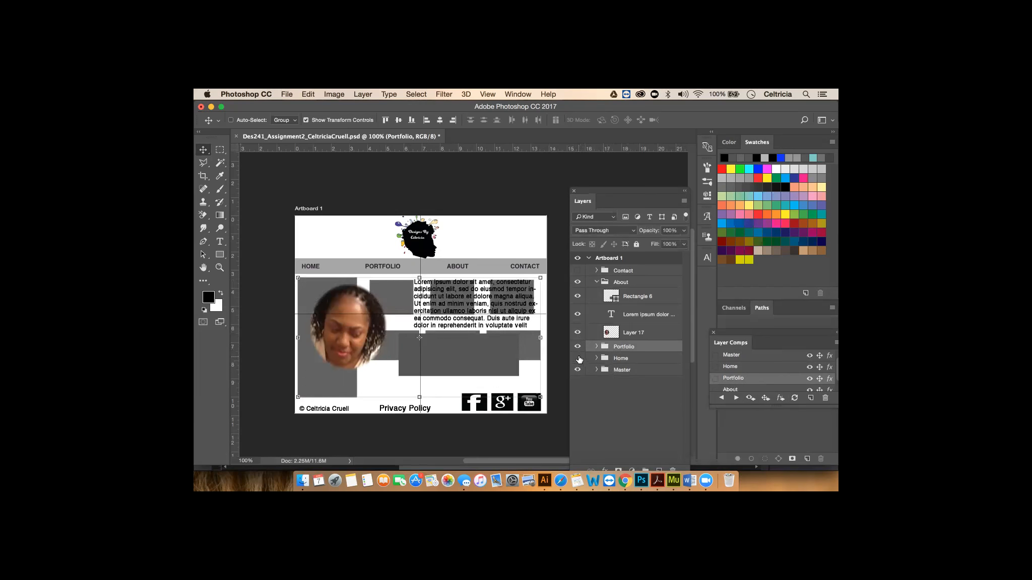
click(577, 348)
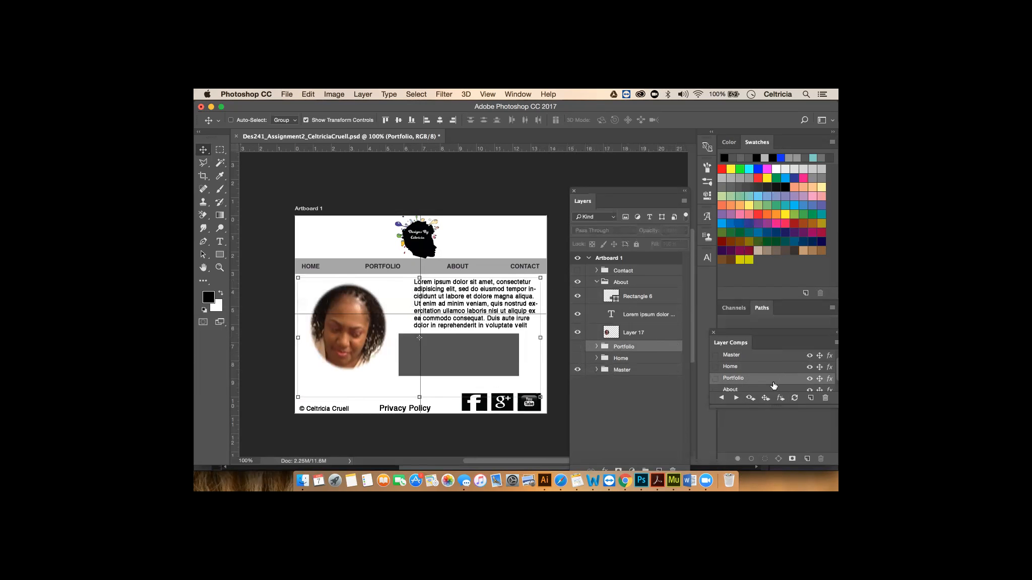
scroll(760, 381, down, 1)
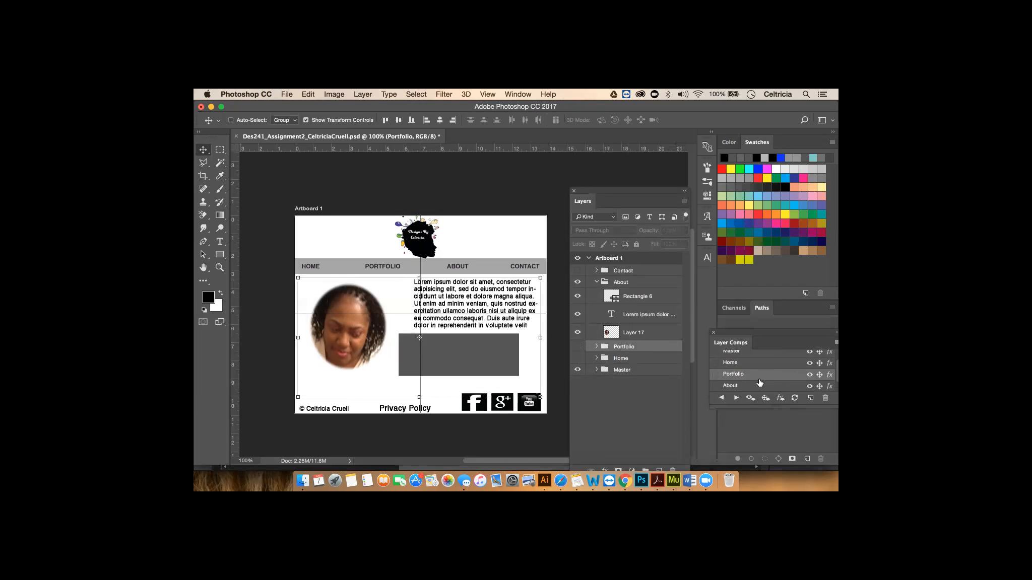
scroll(760, 382, down, 1)
click(729, 374)
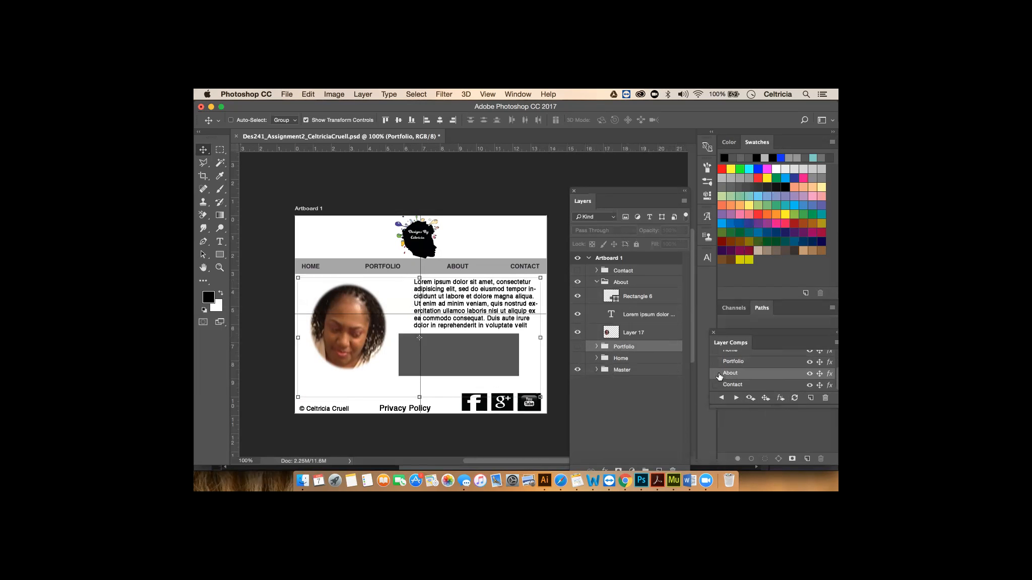
click(716, 374)
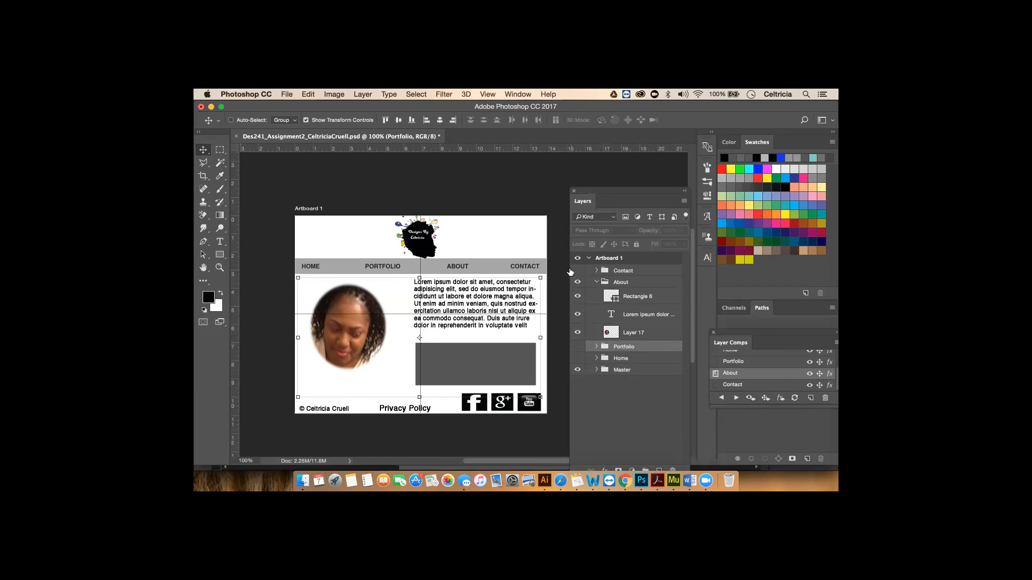
click(597, 282)
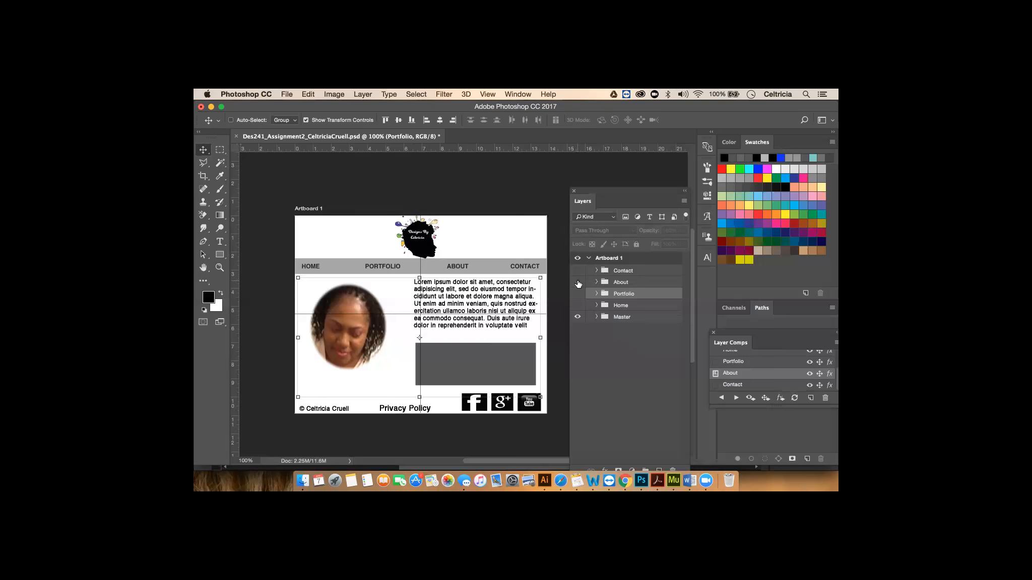
click(578, 282)
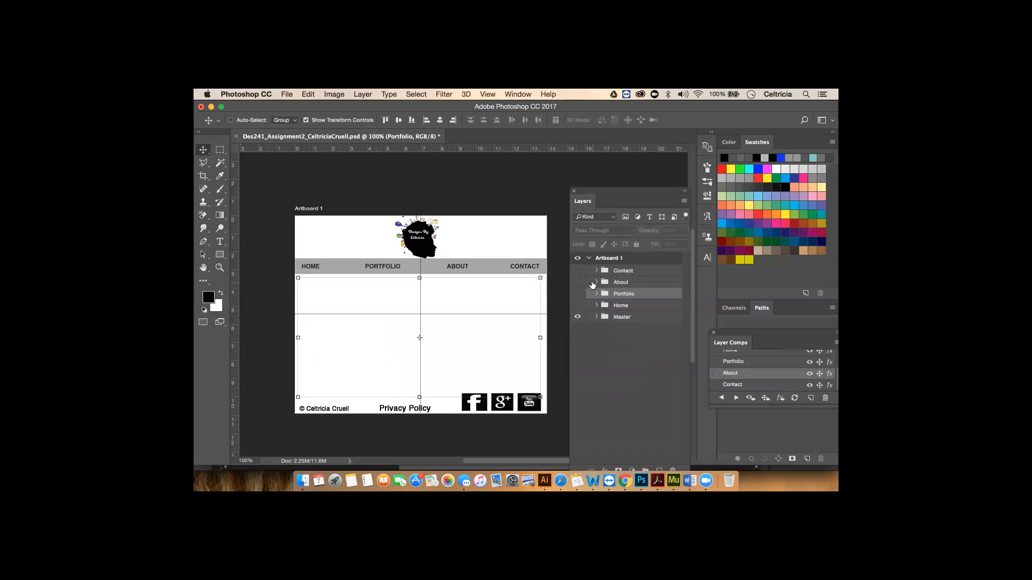
- Make the Contact group and its Contact Information heading visible
click(578, 272)
click(596, 271)
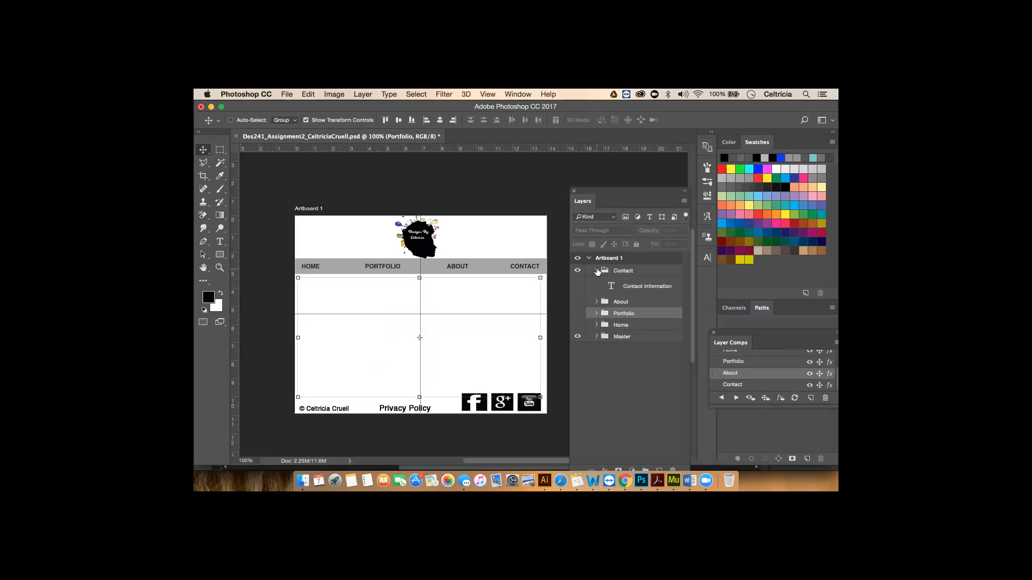
click(577, 286)
click(619, 288)
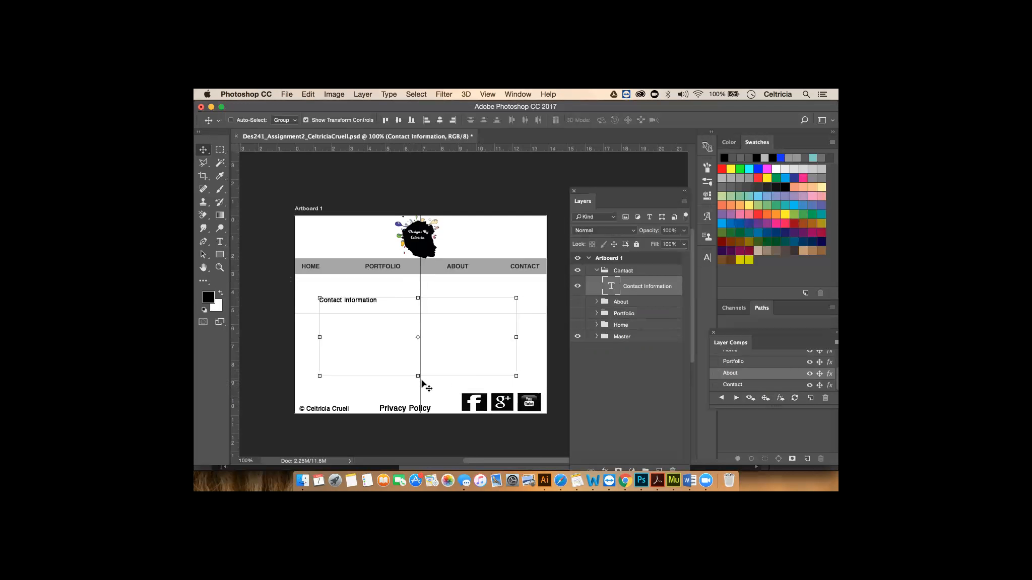
- Draw a test paragraph text box below the heading, then delete the empty Layer 18
click(219, 241)
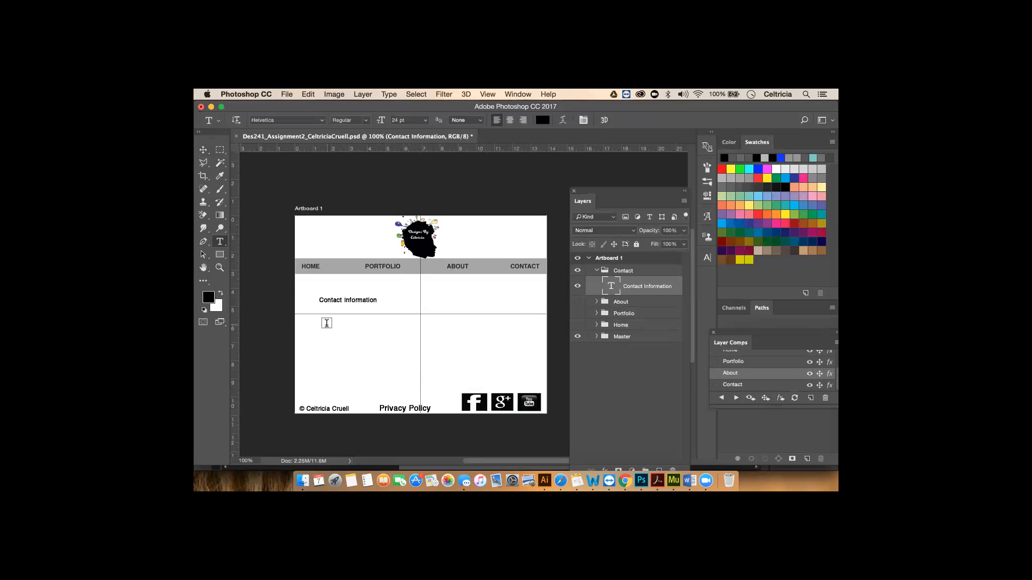
drag(327, 326, 462, 402)
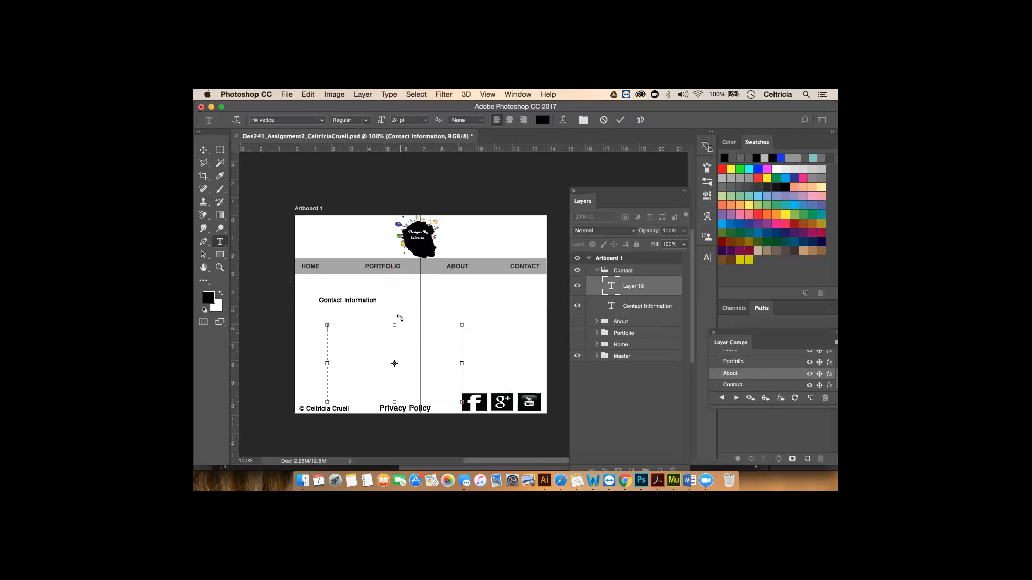
click(203, 149)
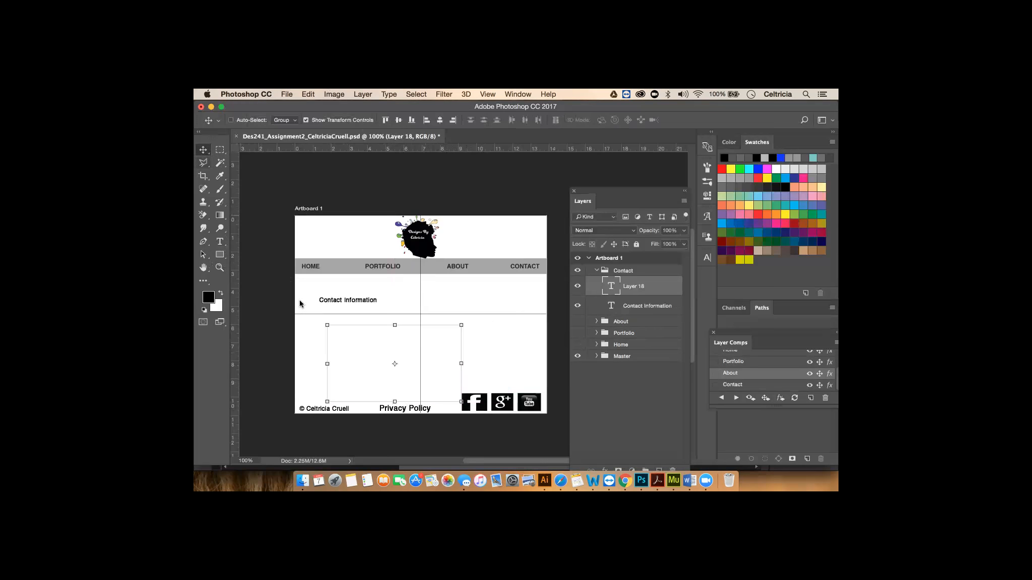
drag(368, 355, 353, 327)
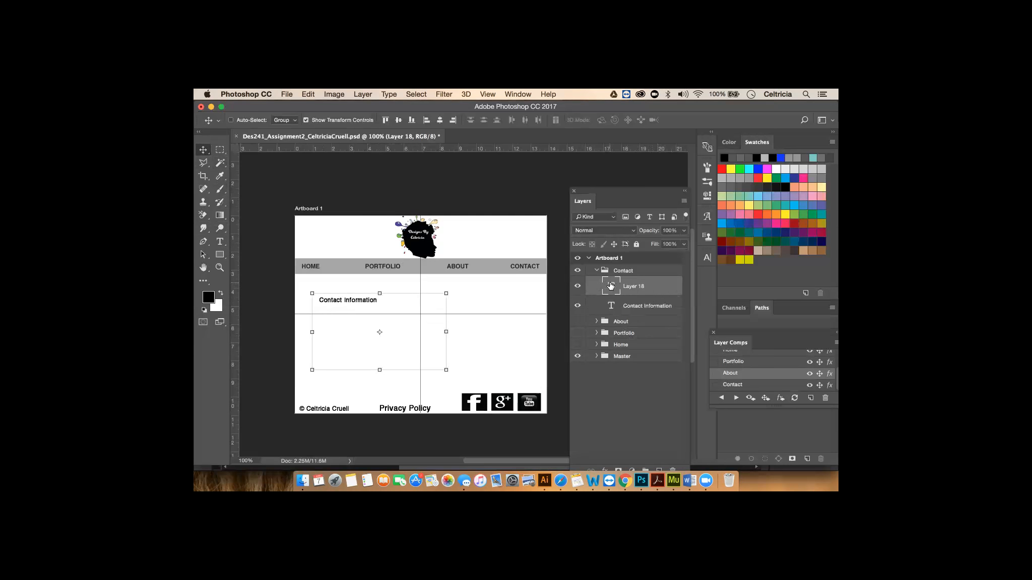
right_click(648, 287)
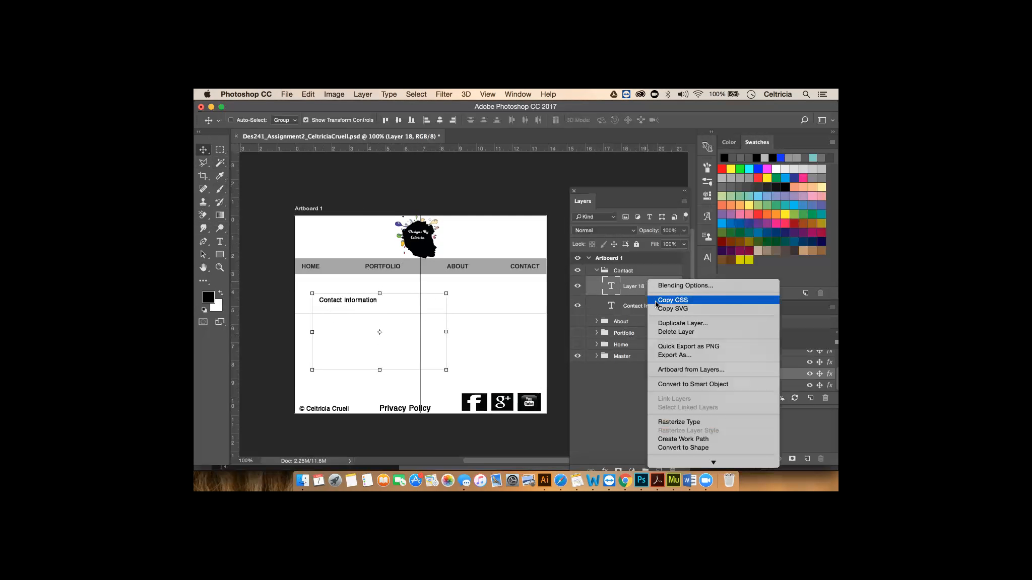
click(660, 333)
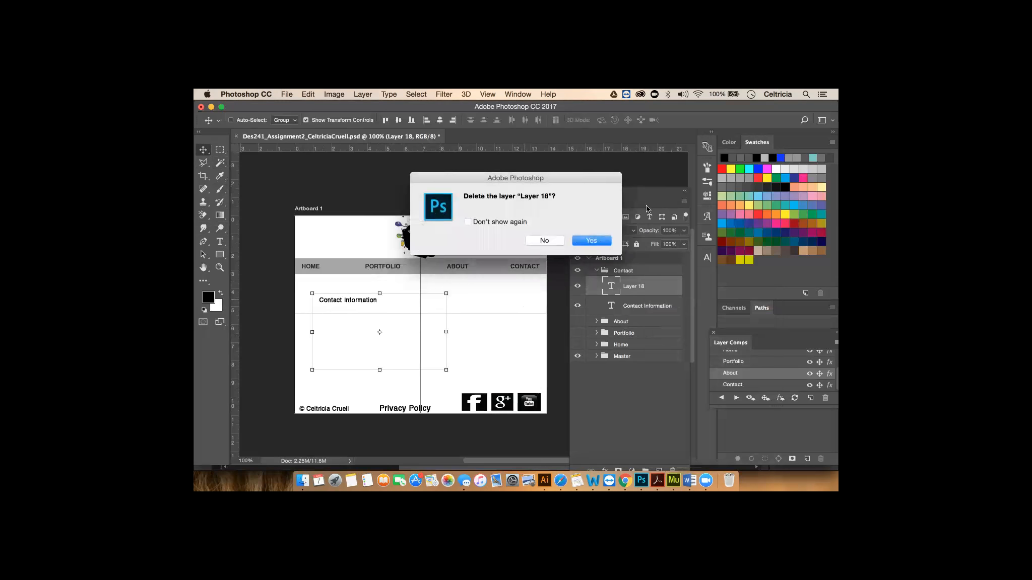
click(591, 240)
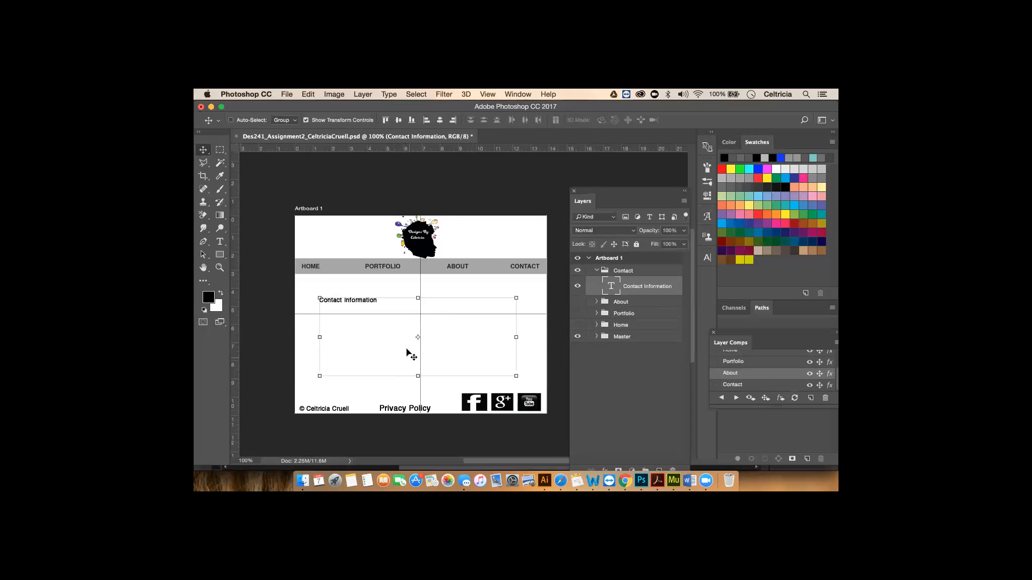
click(220, 256)
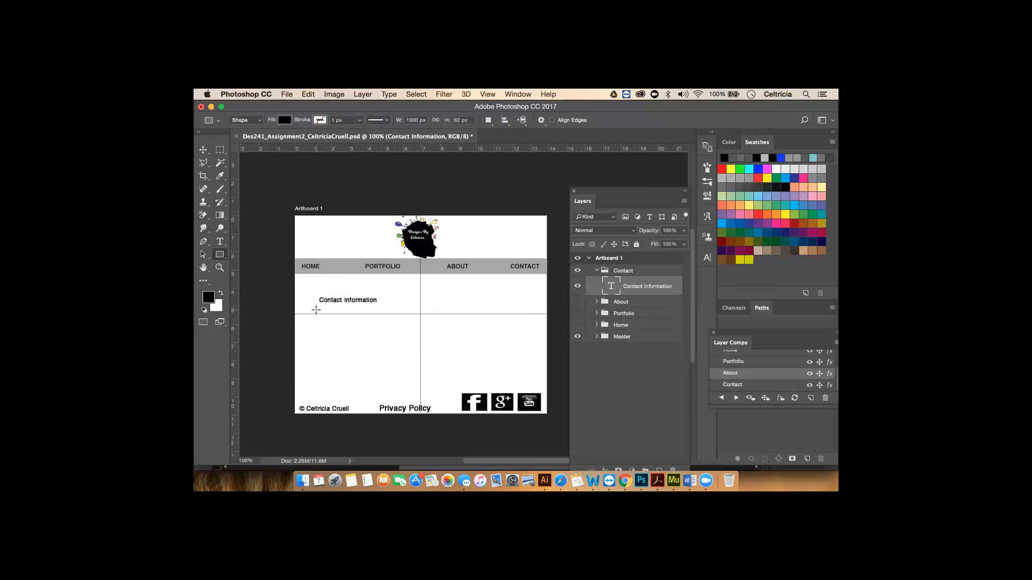
- Draw a black rectangle under Contact information and update the Contact layer comp
drag(316, 308, 502, 383)
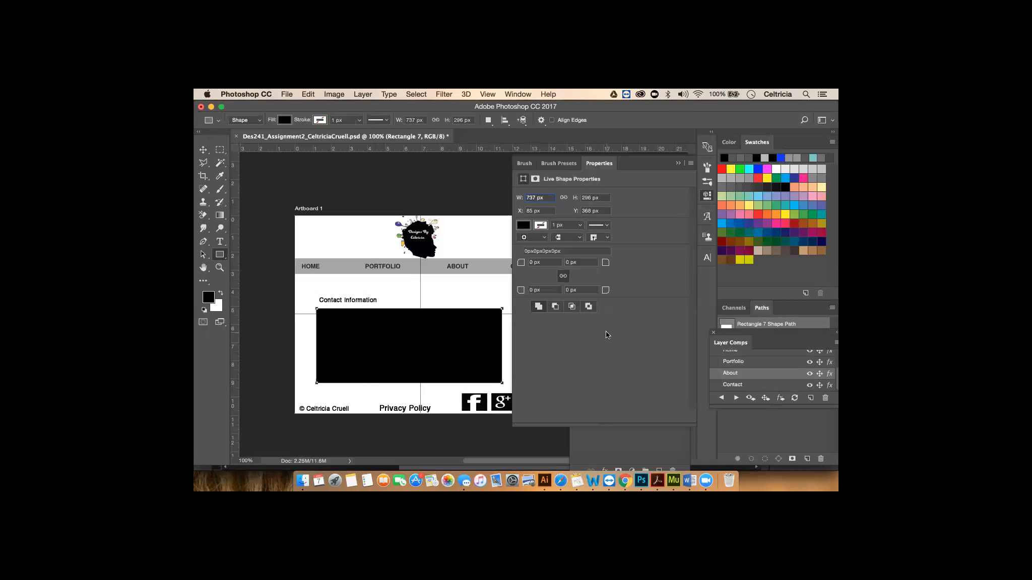
click(678, 163)
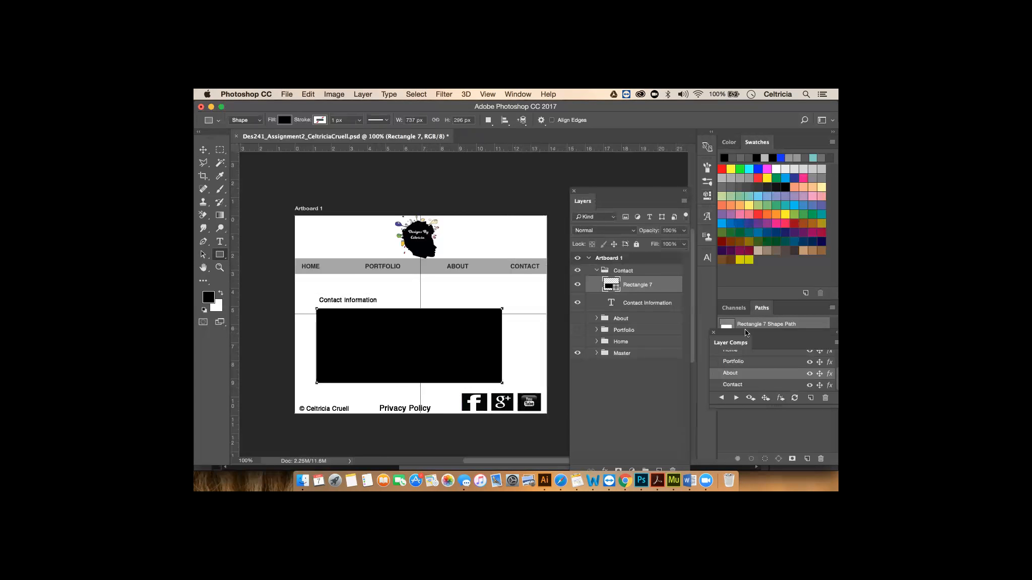
click(761, 387)
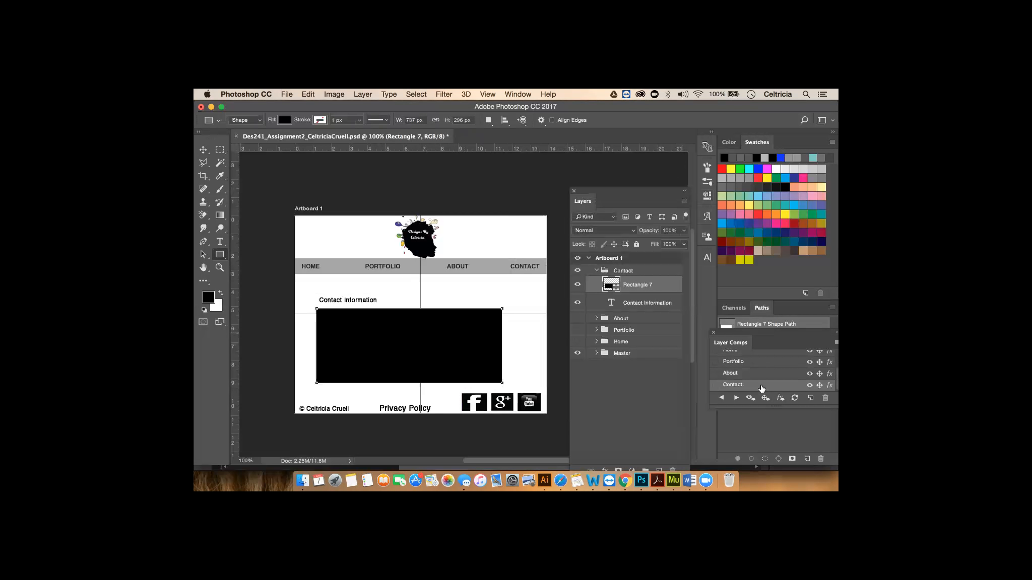
click(794, 398)
- Hide and collapse the Contact group
click(596, 271)
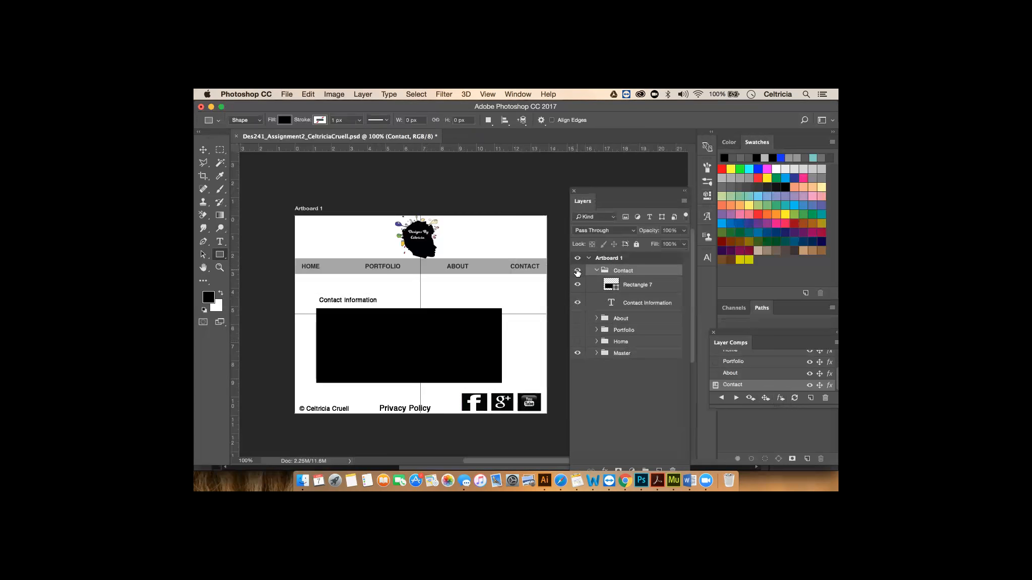
click(577, 271)
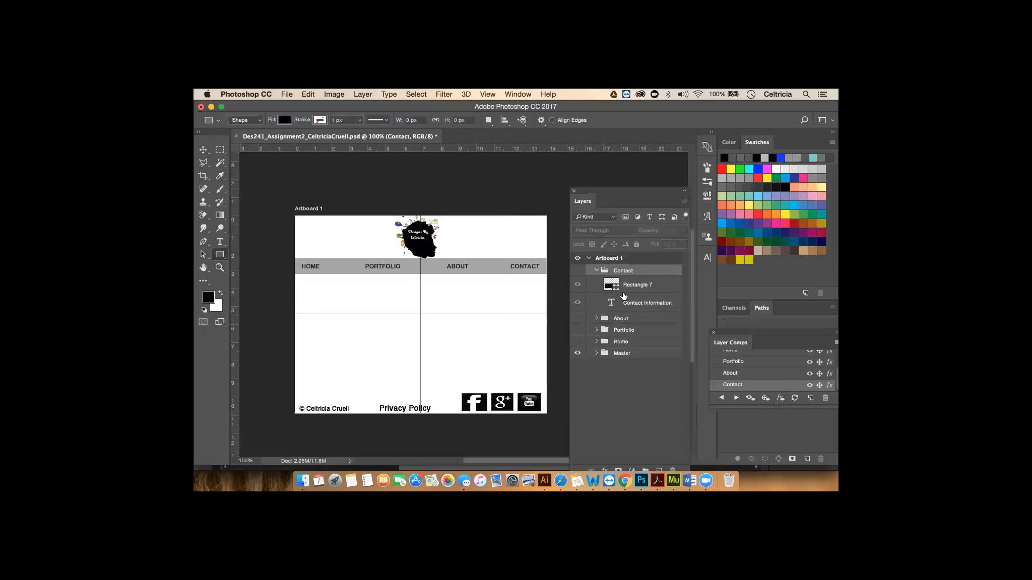
click(596, 271)
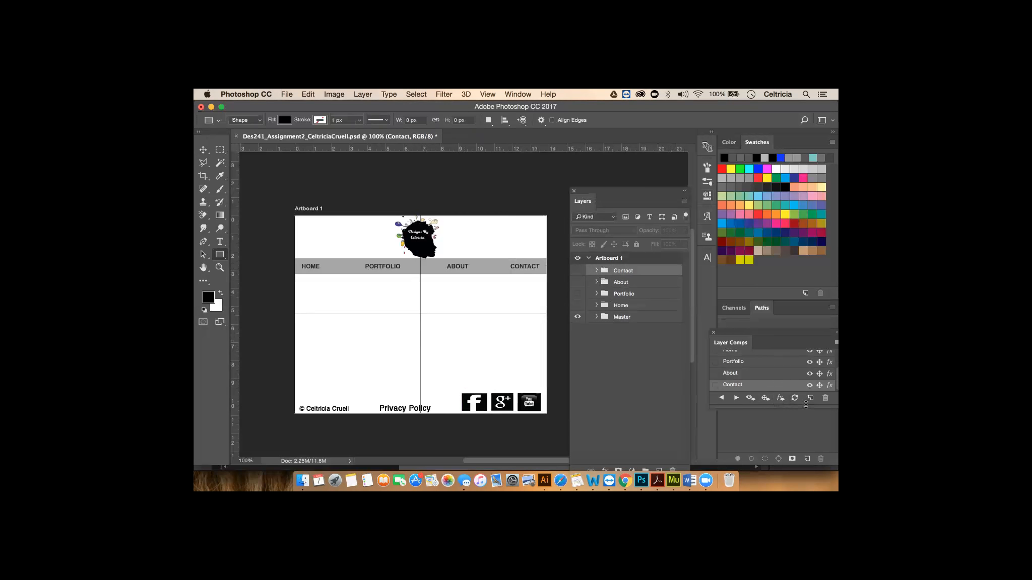
- Step through the Contact, About, Portfolio and Home layer comps to compare them
click(715, 385)
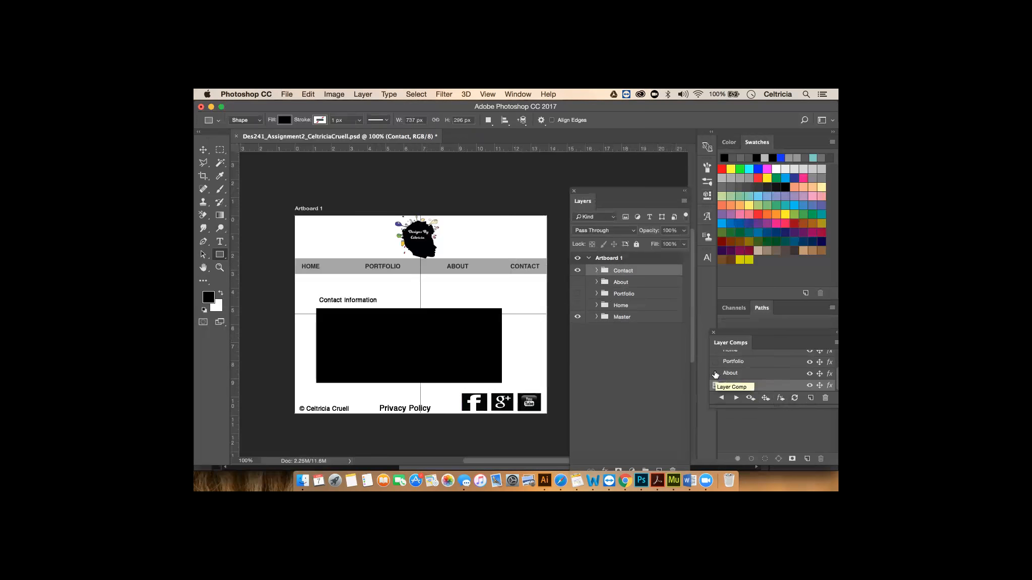
click(715, 373)
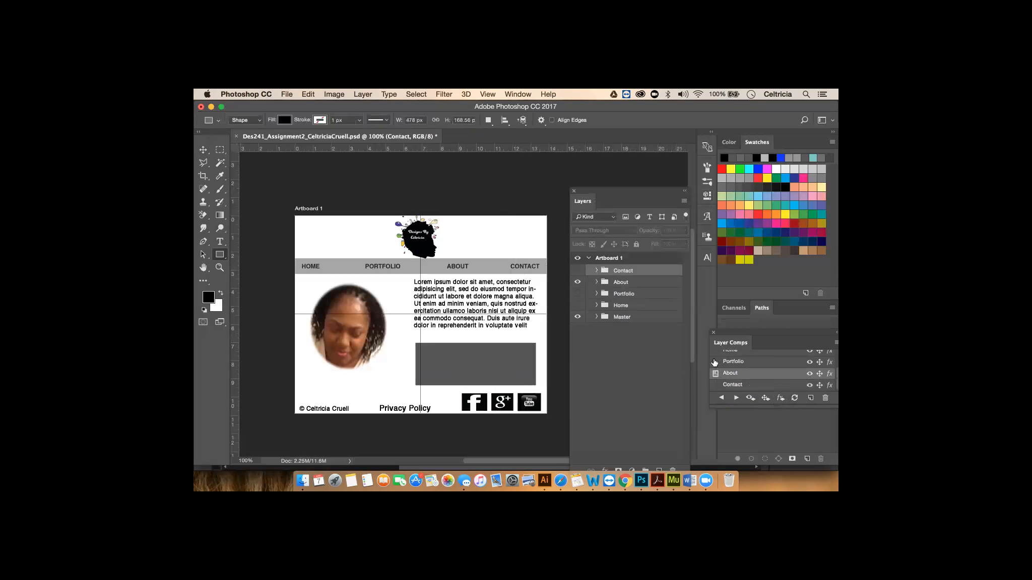
click(715, 361)
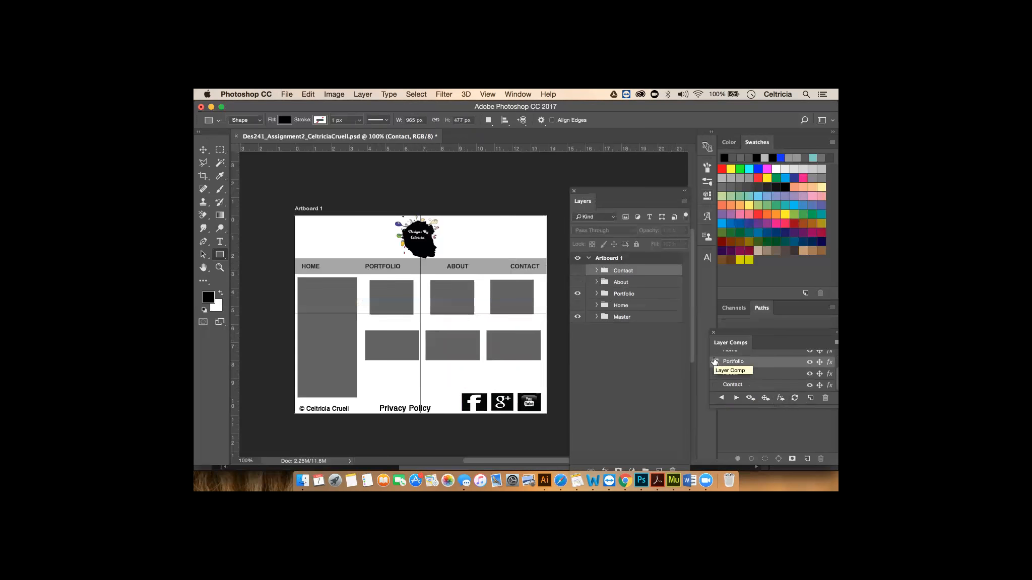
scroll(715, 362, up, 3)
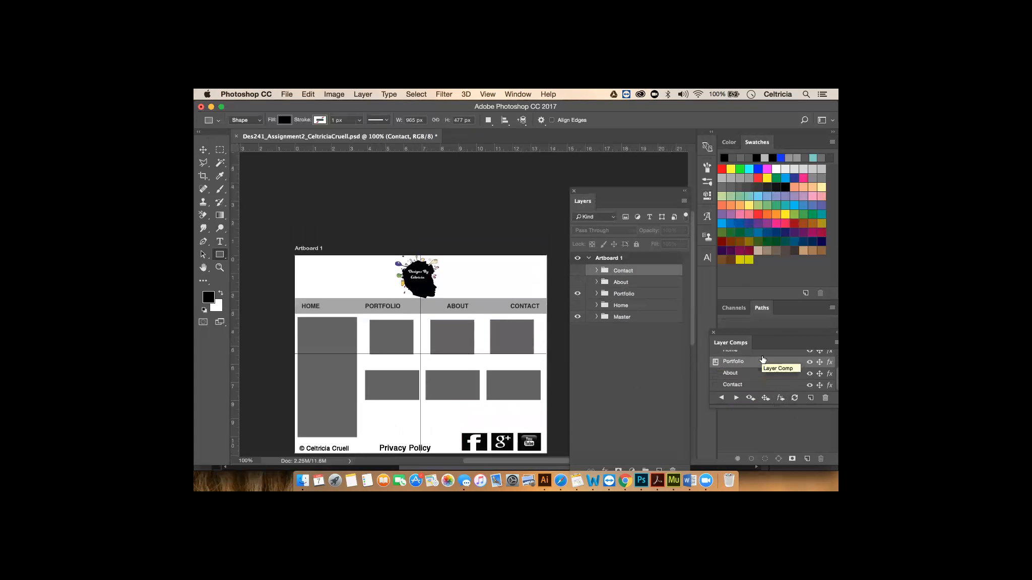
scroll(778, 372, up, 2)
scroll(778, 372, up, 1)
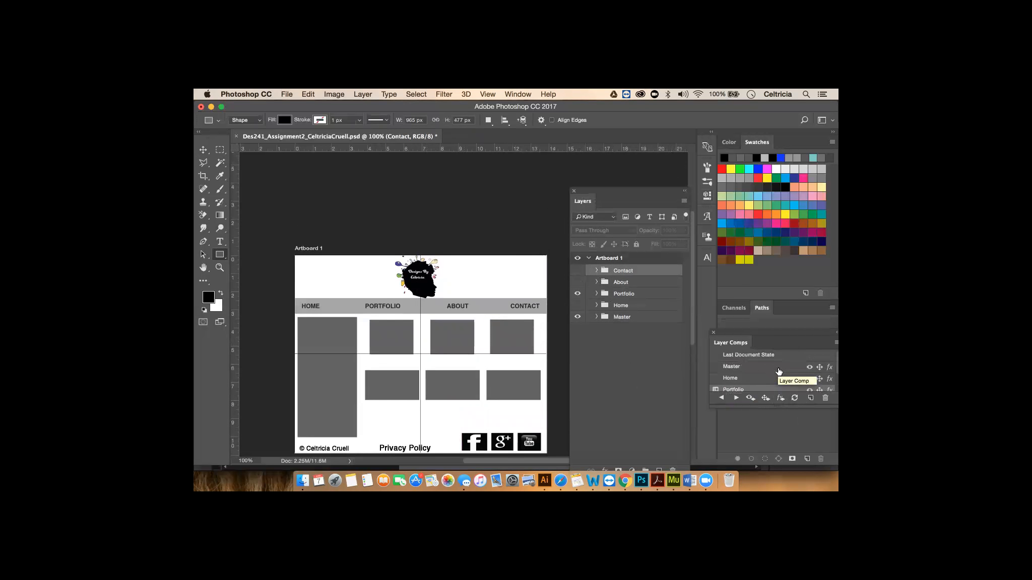
scroll(506, 396, down, 3)
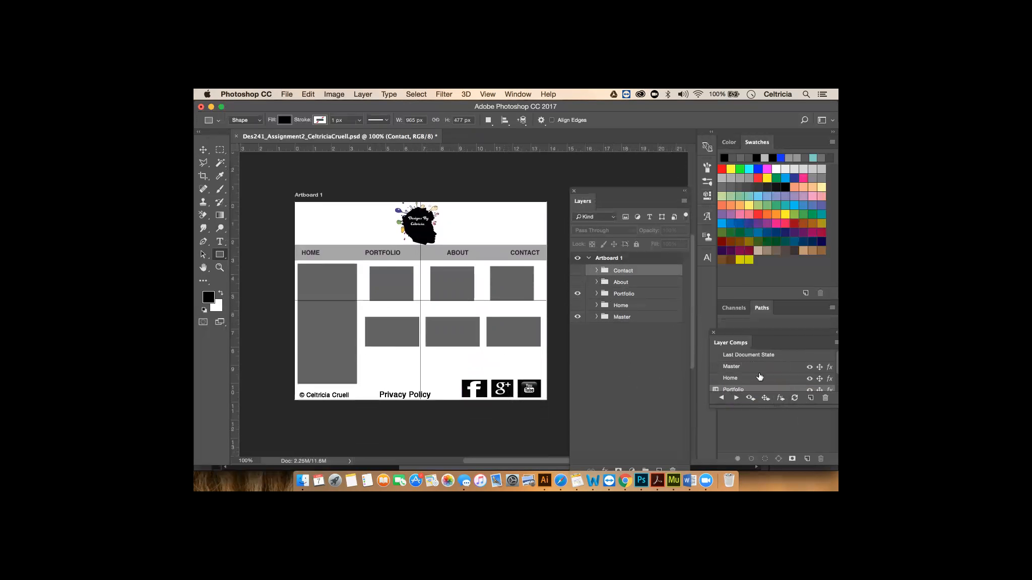
click(713, 378)
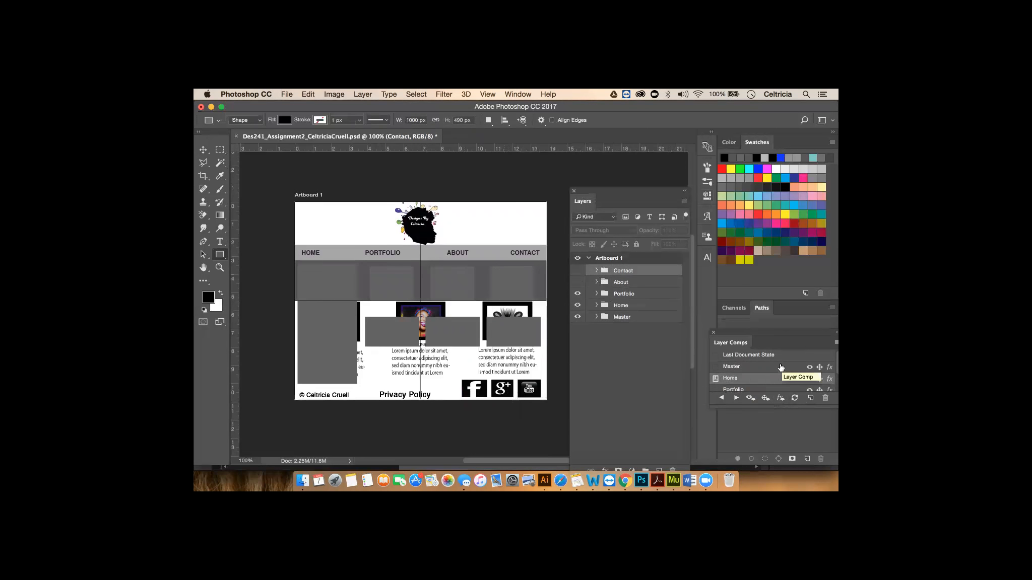
scroll(779, 368, down, 1)
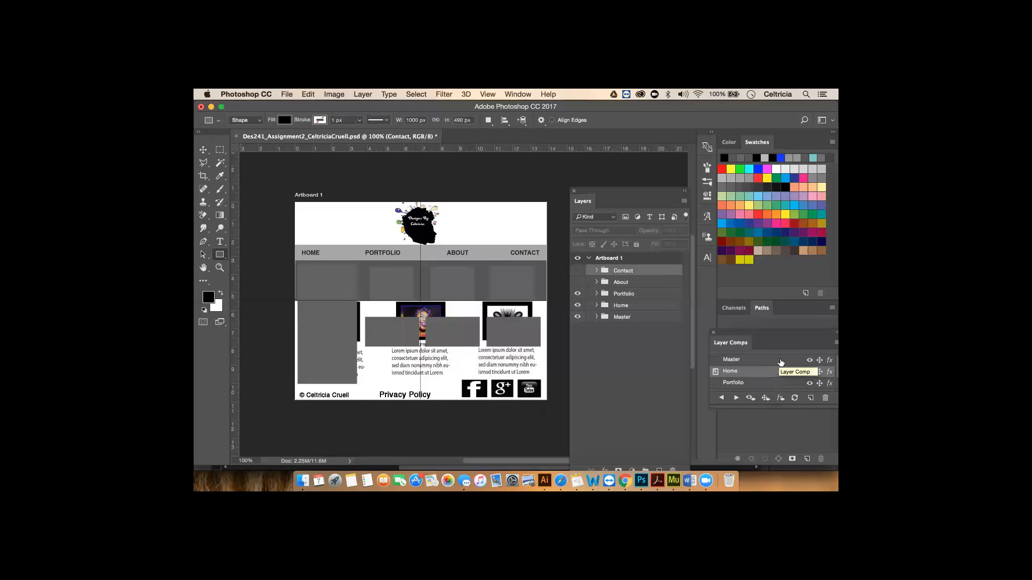
click(715, 383)
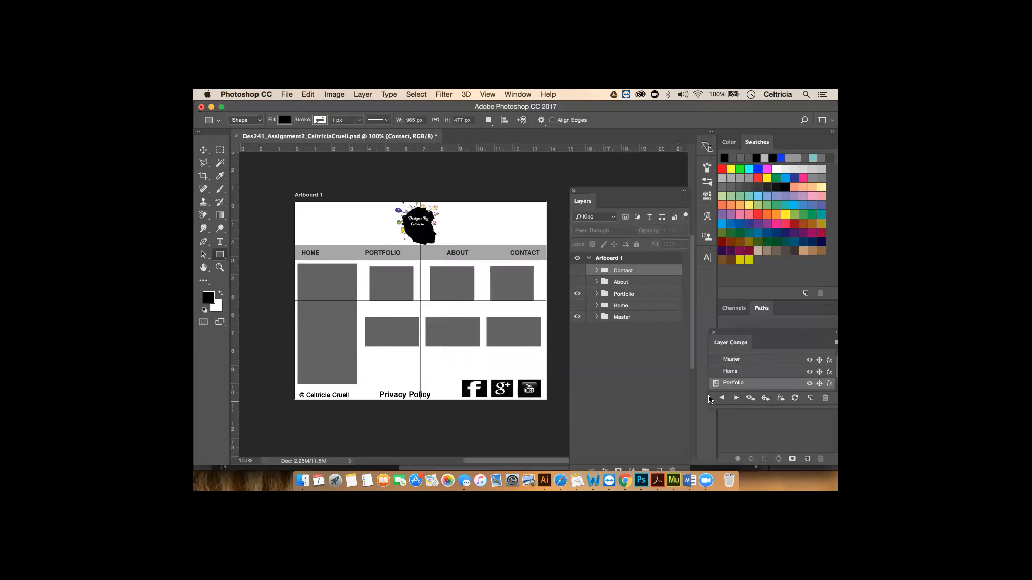
- Apply the Home comp, hide the Portfolio placeholders, and update the Home layer comp
click(737, 371)
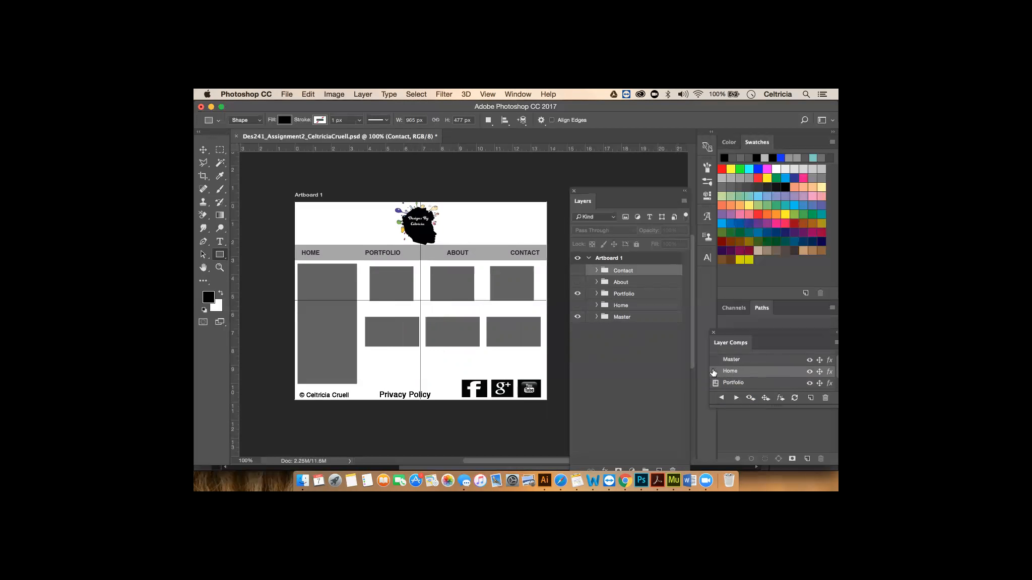
click(714, 372)
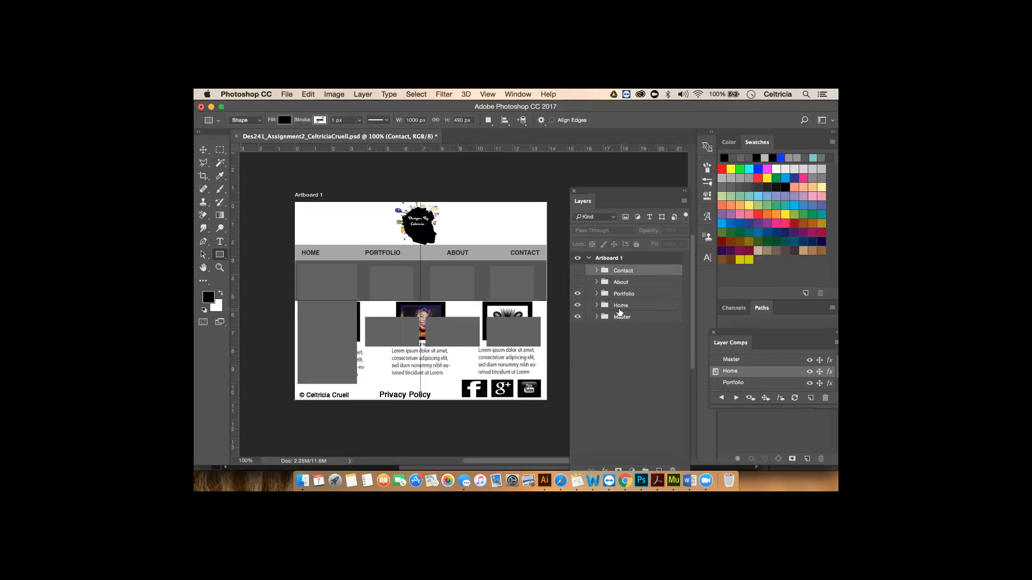
click(578, 293)
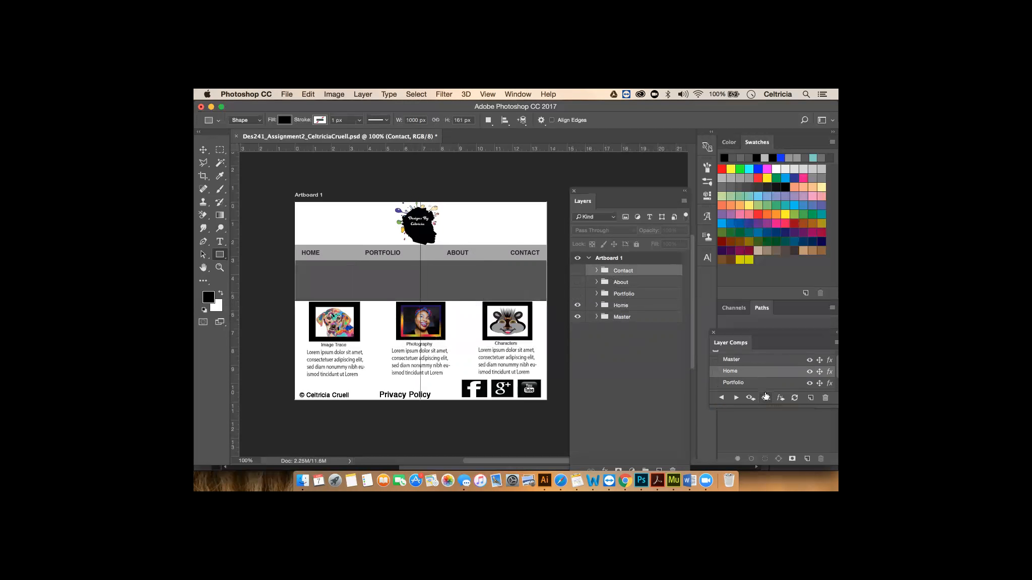
click(794, 399)
click(287, 94)
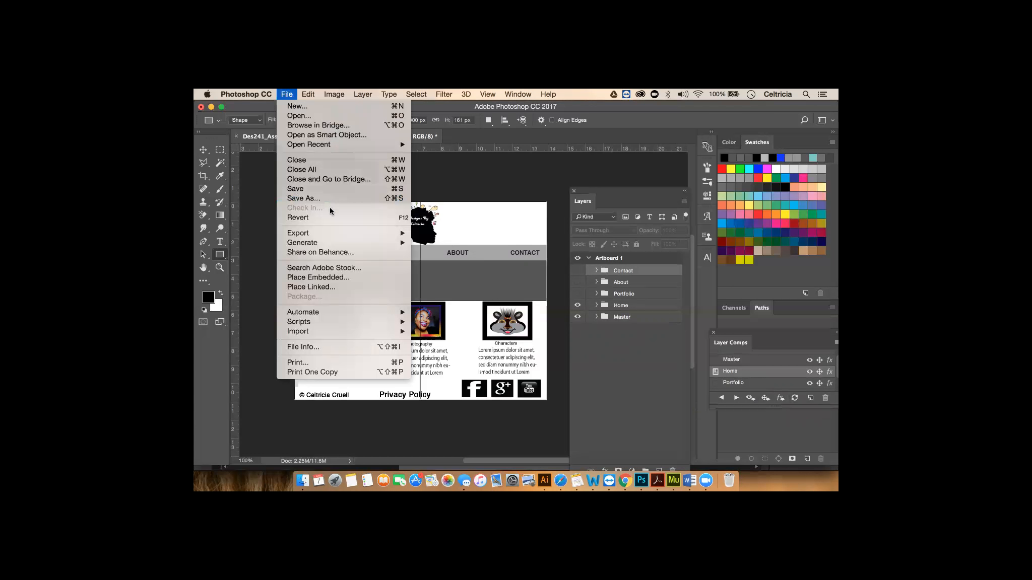
- Export the layer comps to a single PDF in the des241 Desktop folder
mouse_move(331, 238)
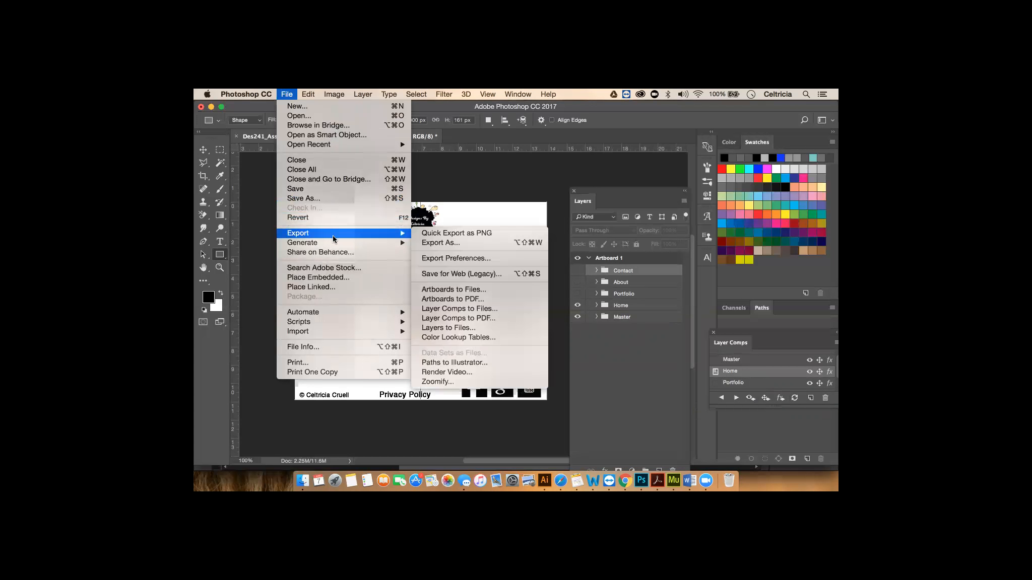
click(497, 322)
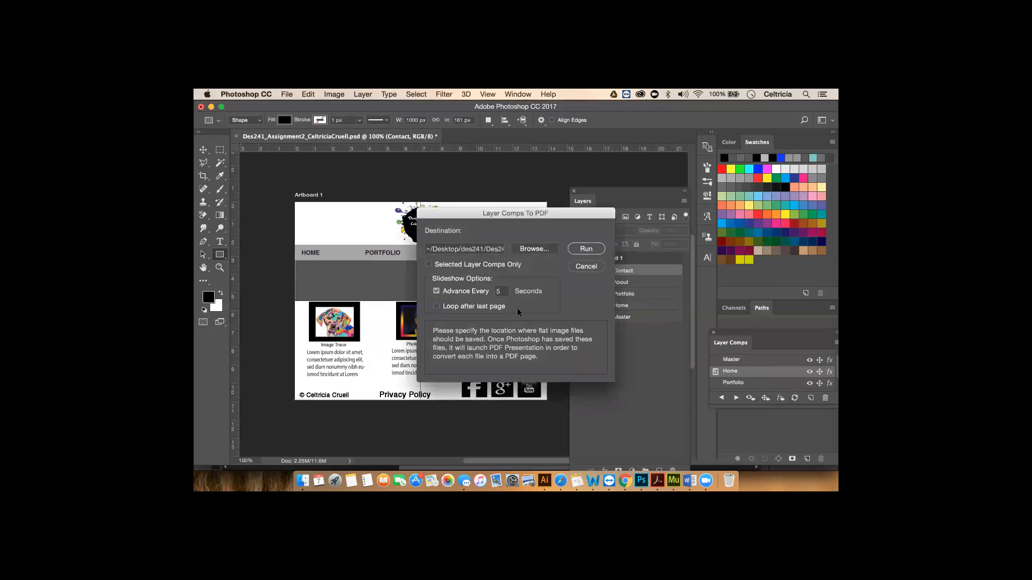
click(587, 248)
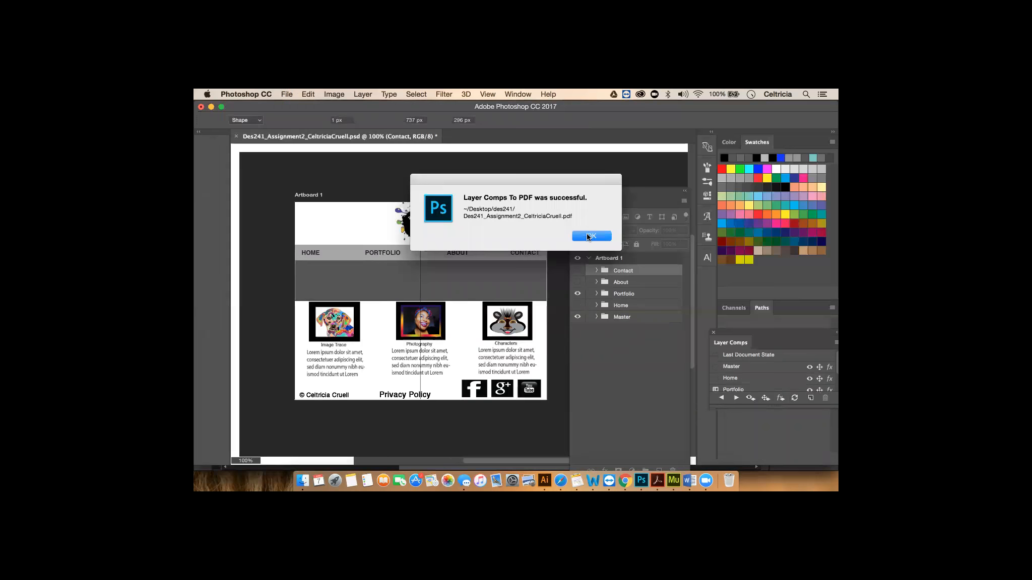
click(588, 237)
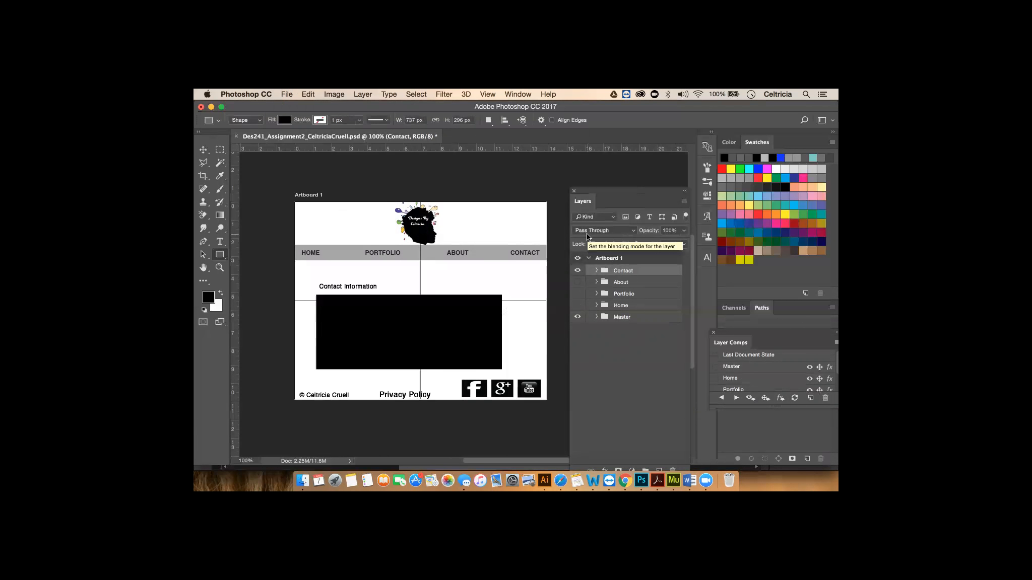
click(301, 481)
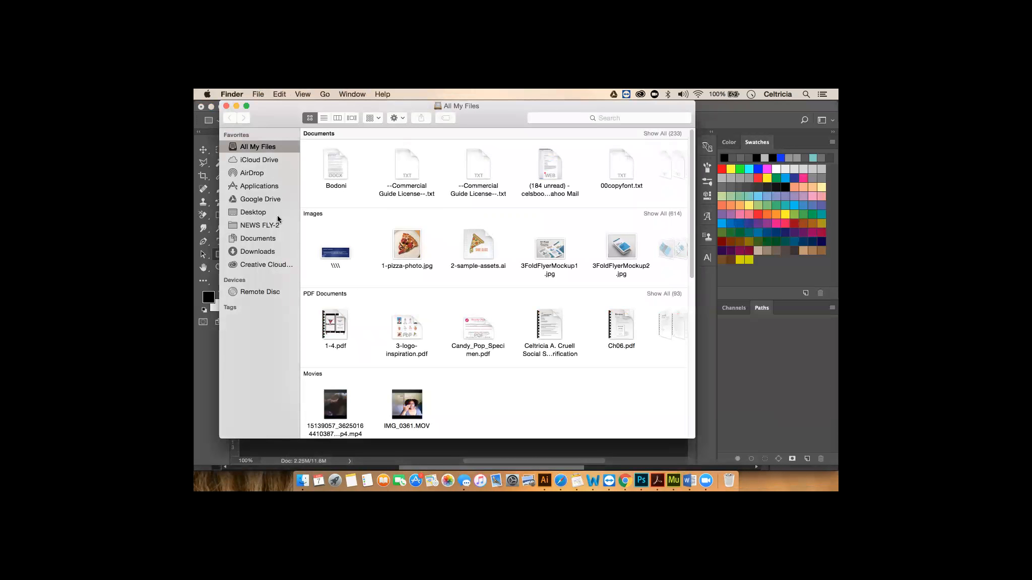
click(262, 213)
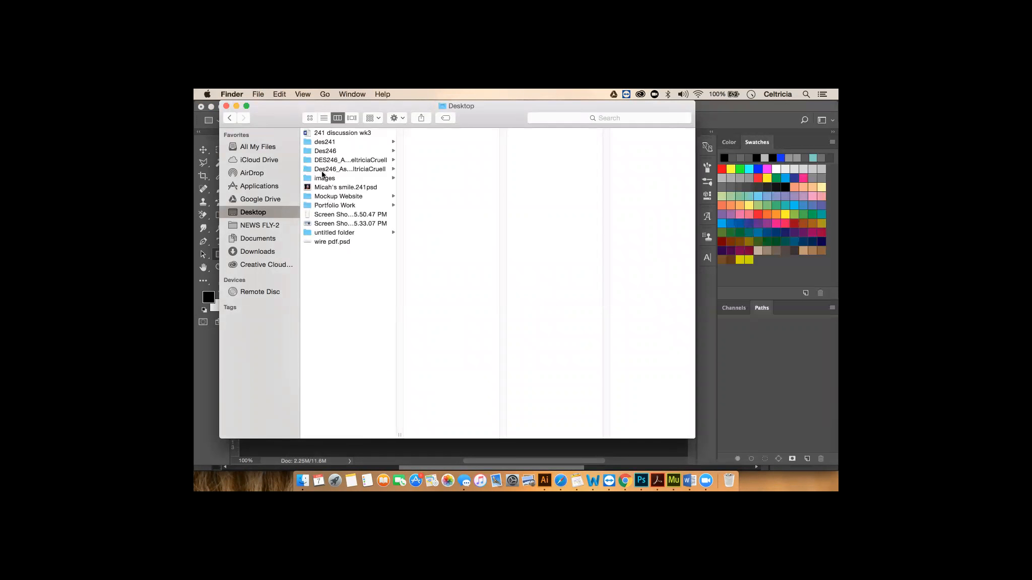
click(335, 143)
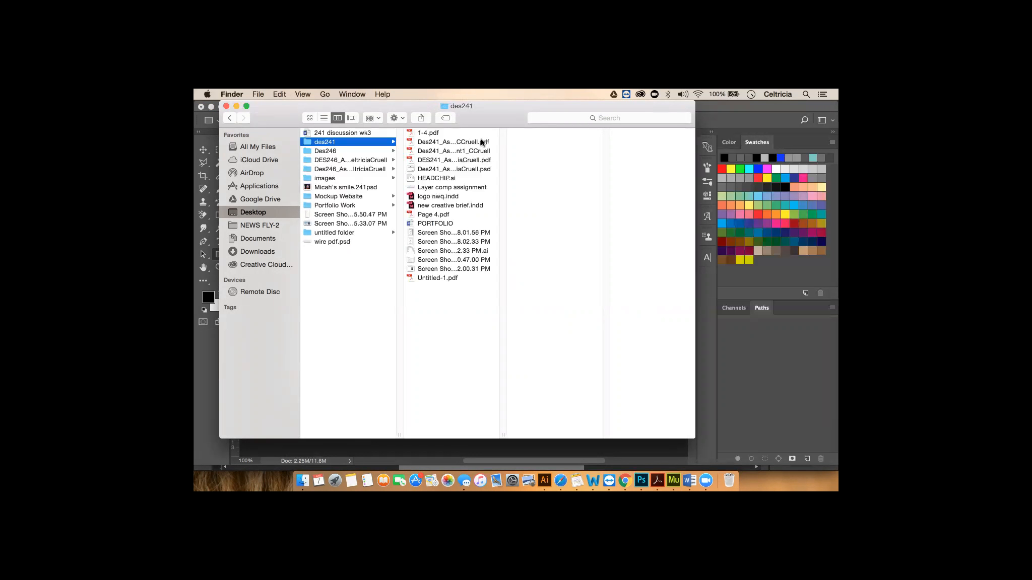
click(427, 134)
click(466, 143)
click(472, 151)
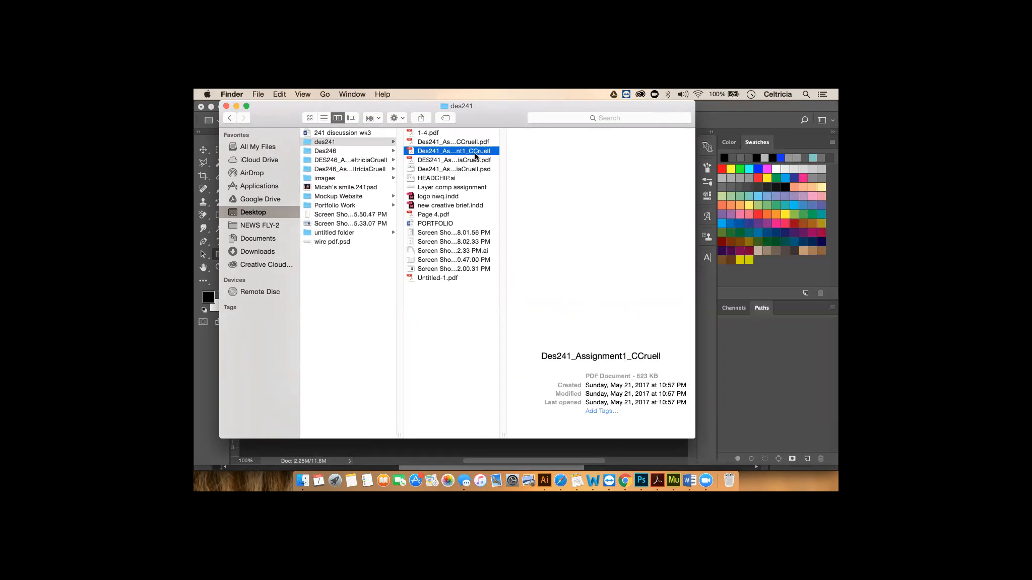
click(479, 169)
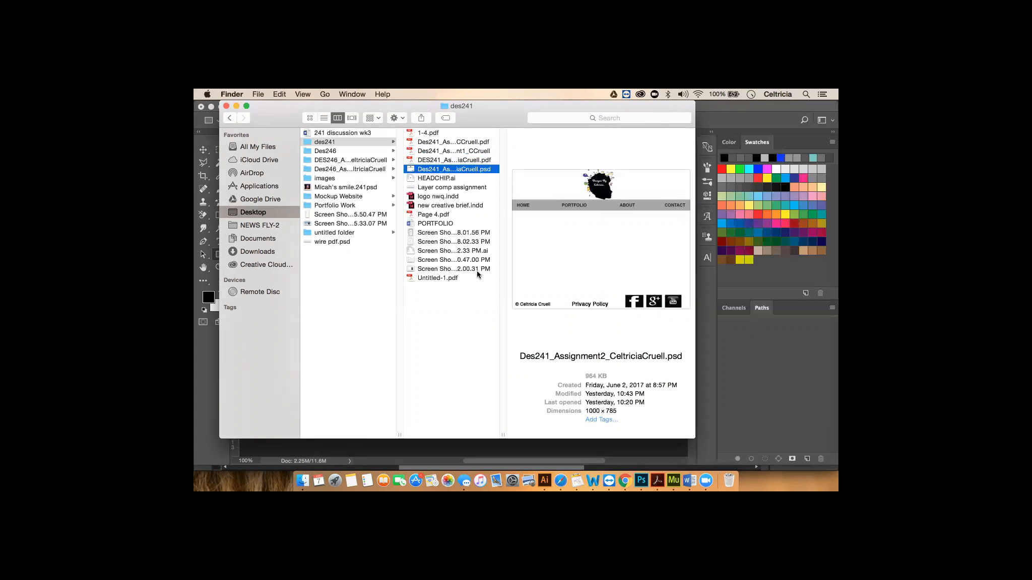
click(443, 215)
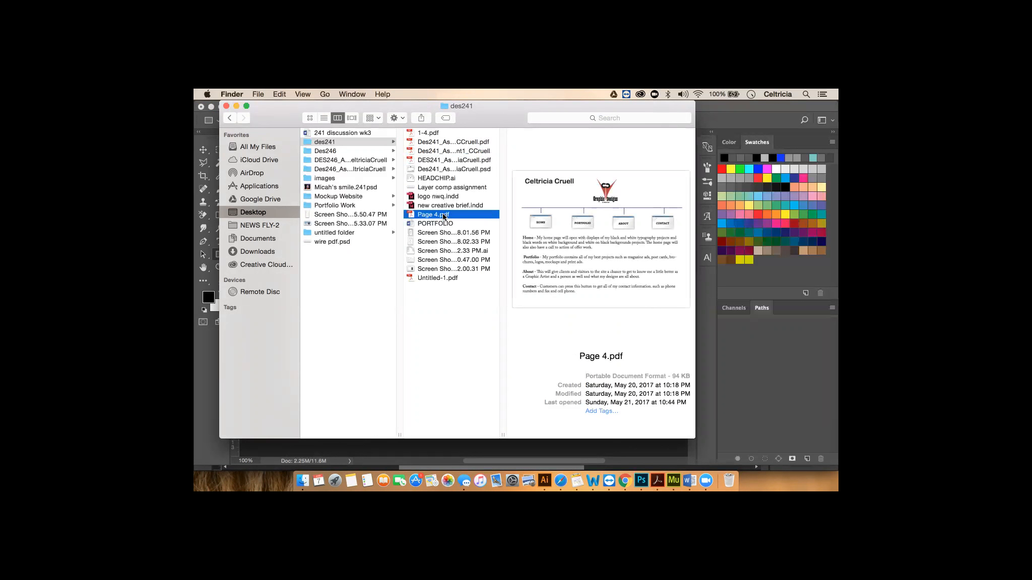
click(459, 205)
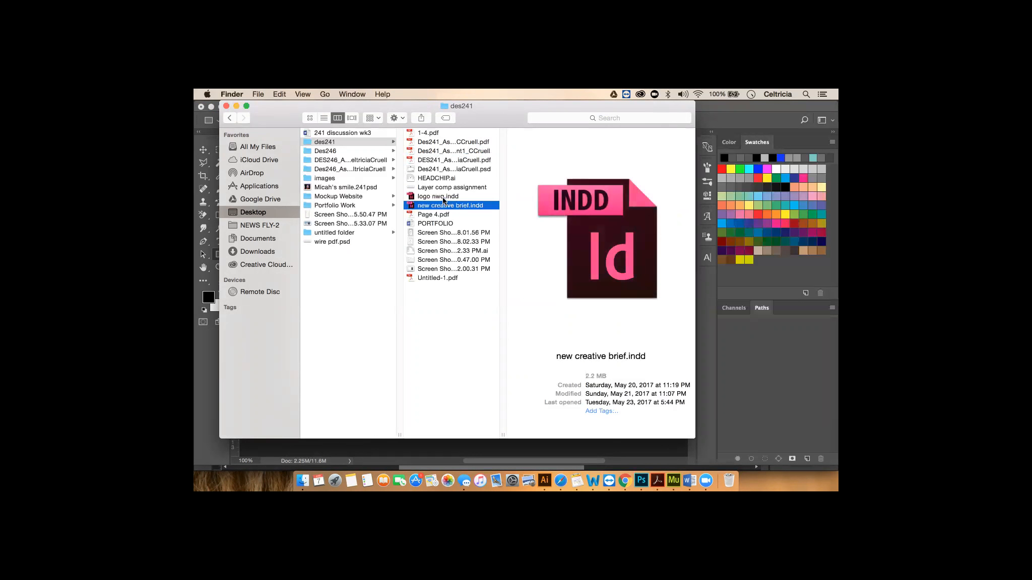
click(443, 198)
click(457, 188)
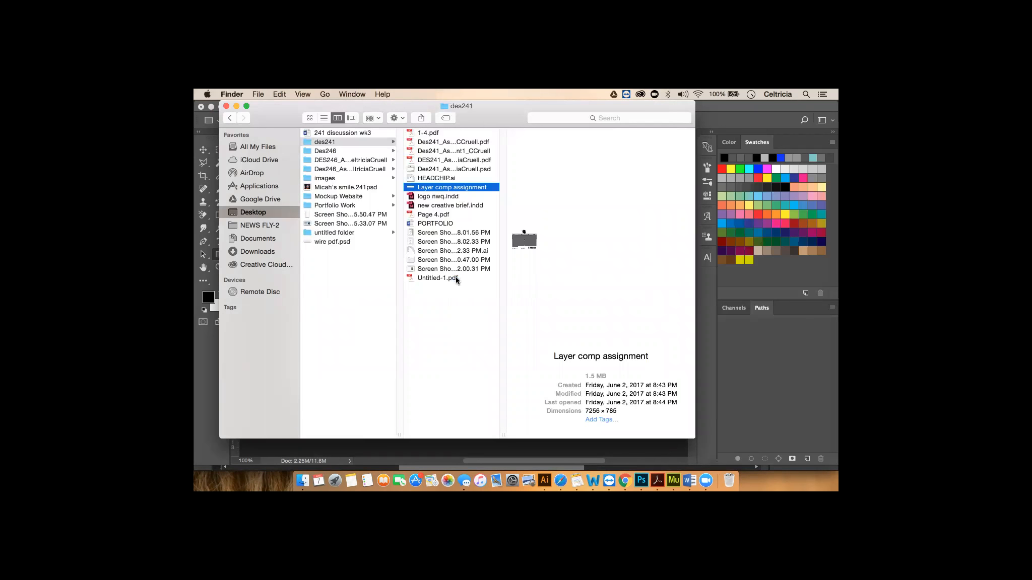
click(436, 278)
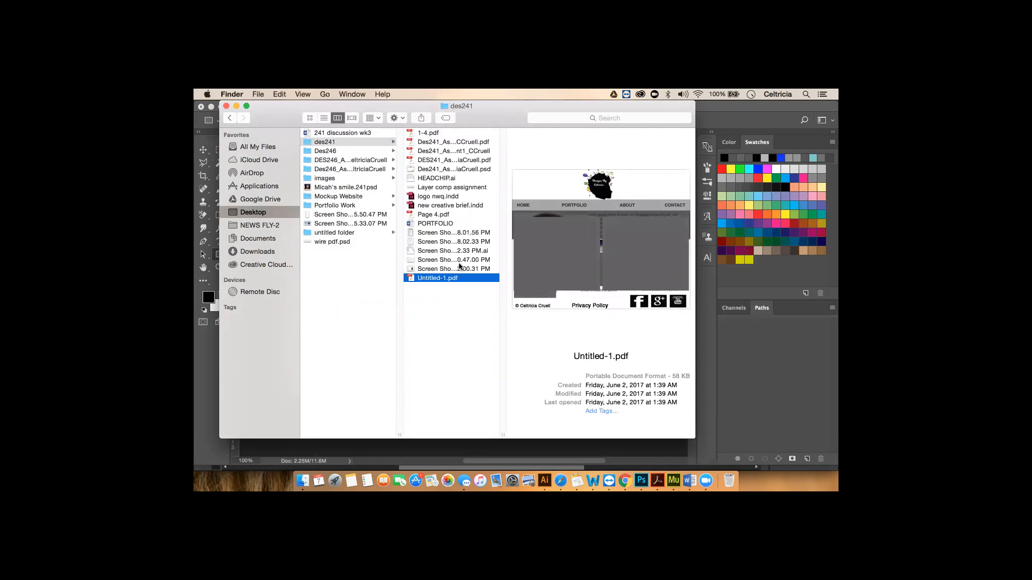
click(448, 215)
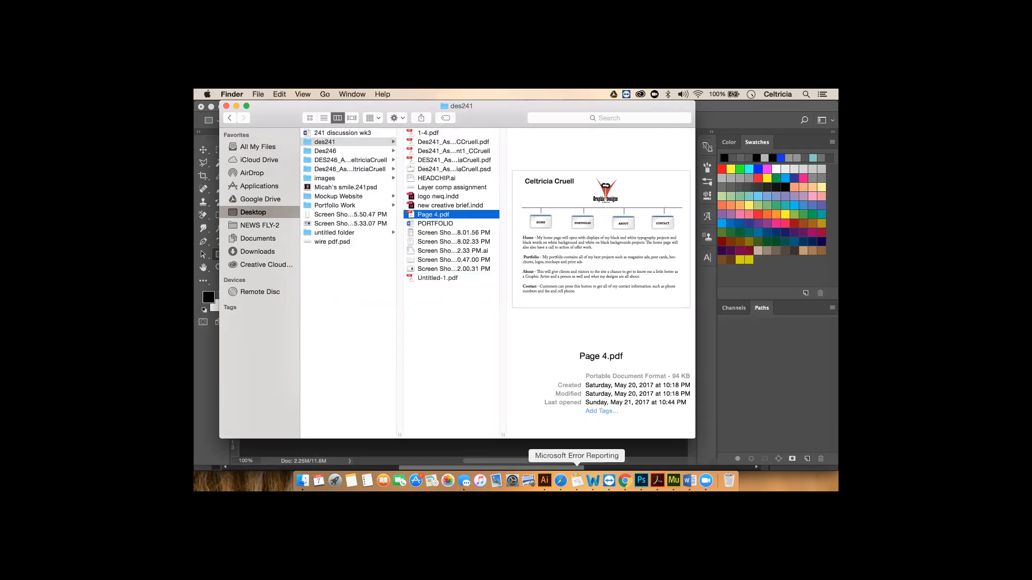
click(641, 482)
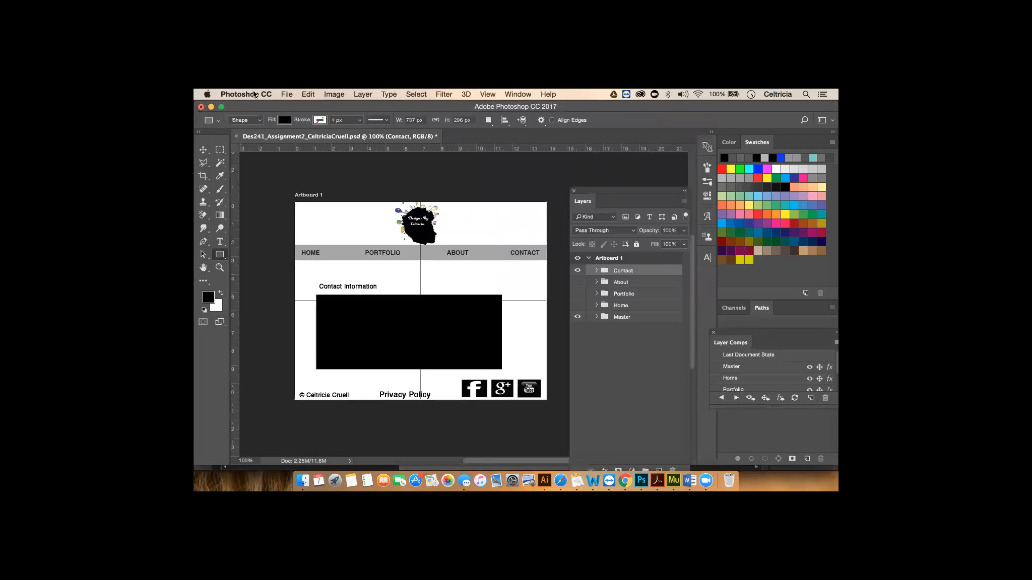
- Save the mockup PSD with Save As, replacing the existing file in des241
click(288, 95)
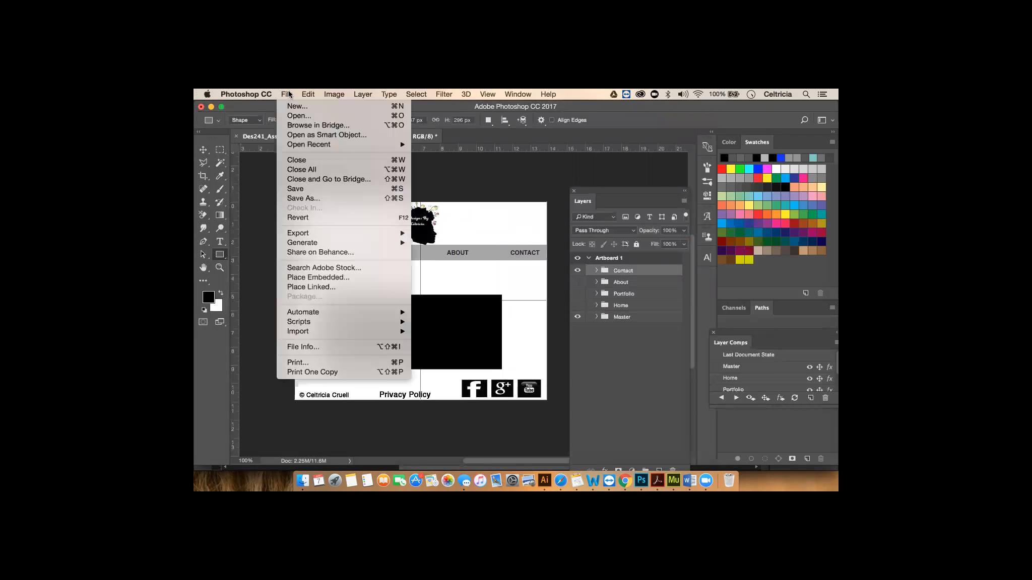
click(325, 198)
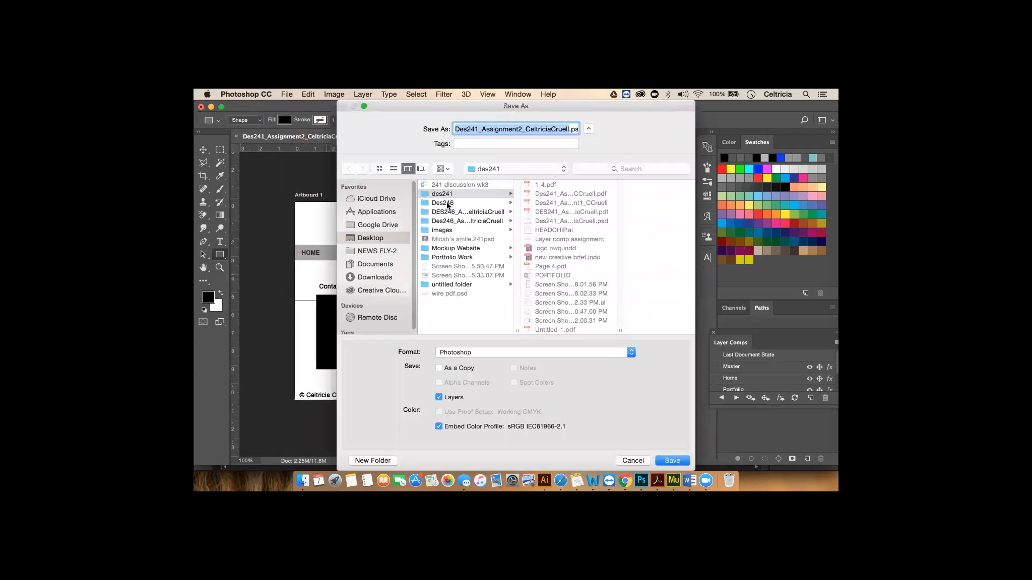
click(673, 460)
click(597, 173)
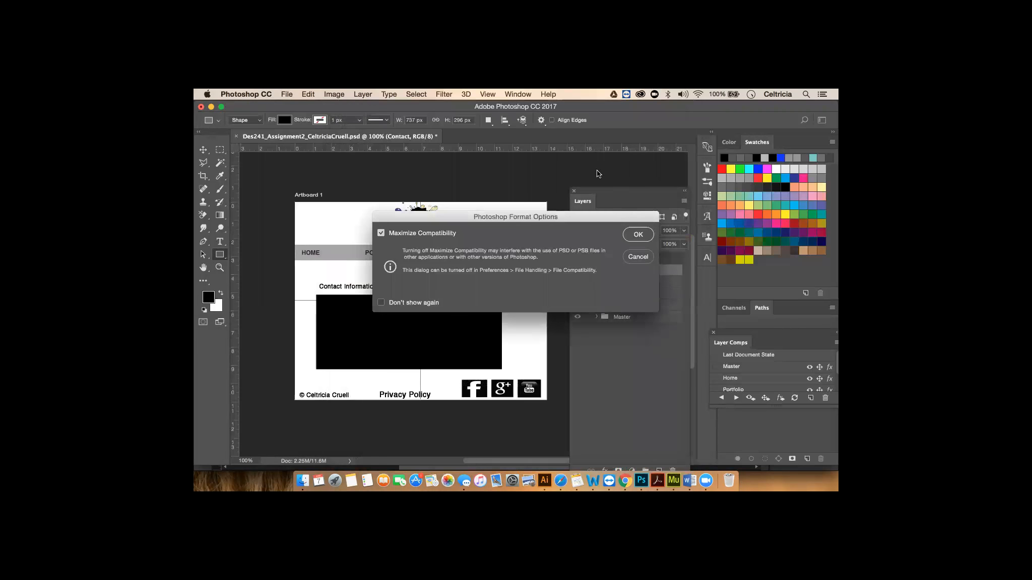
click(637, 234)
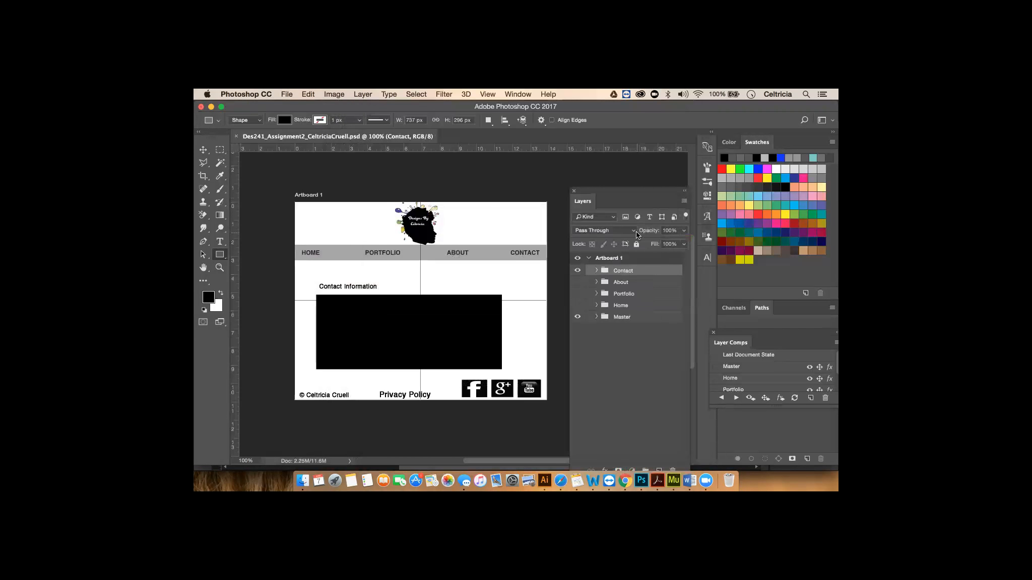
- Re-export all layer comps as a PDF into the des241 folder
click(287, 96)
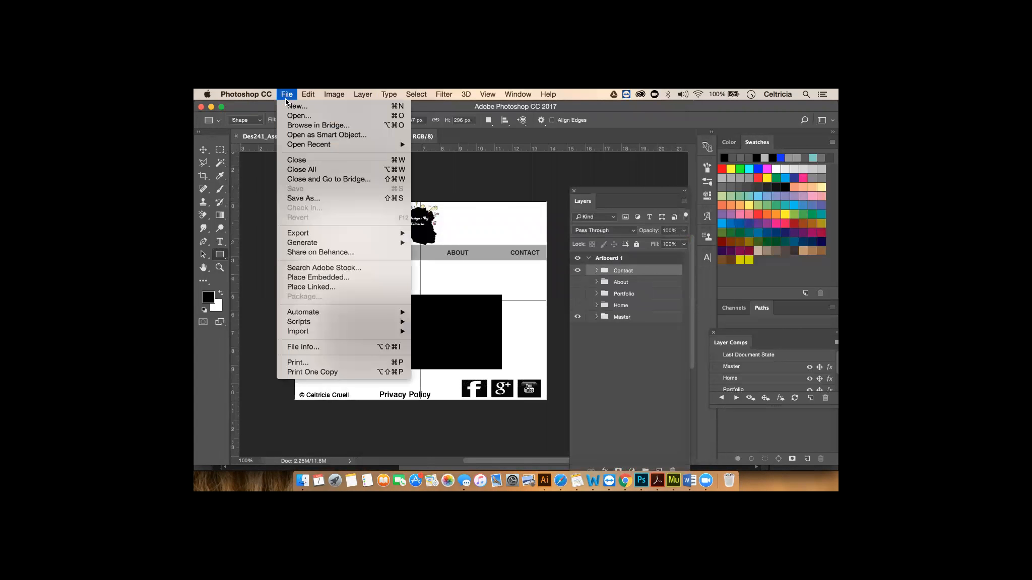
mouse_move(307, 235)
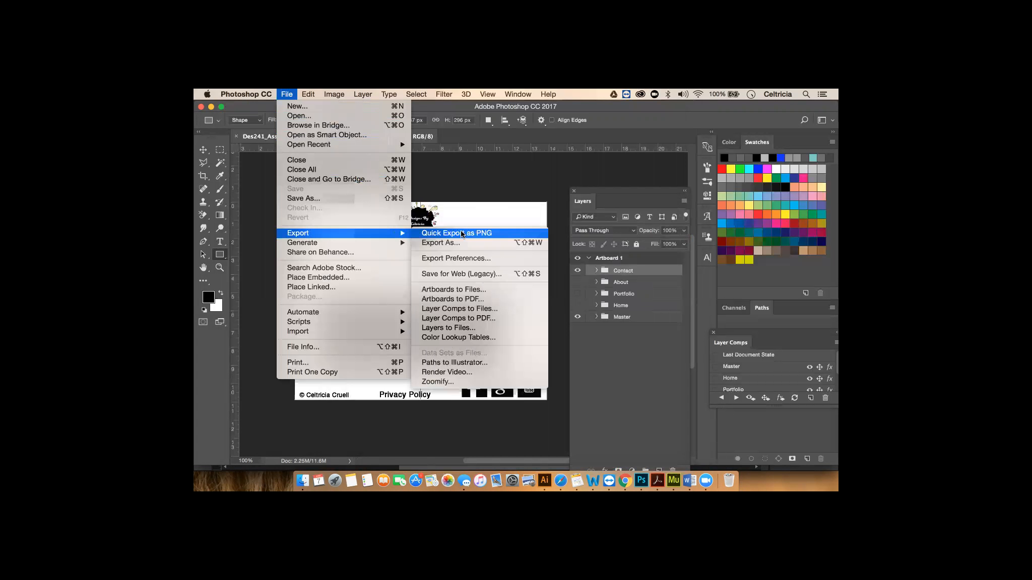
click(507, 319)
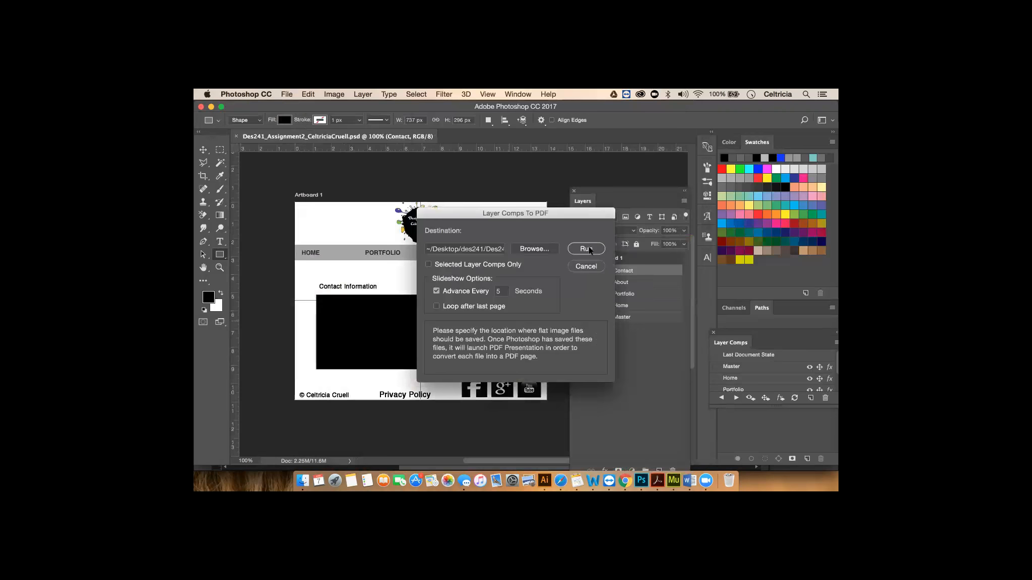
click(586, 249)
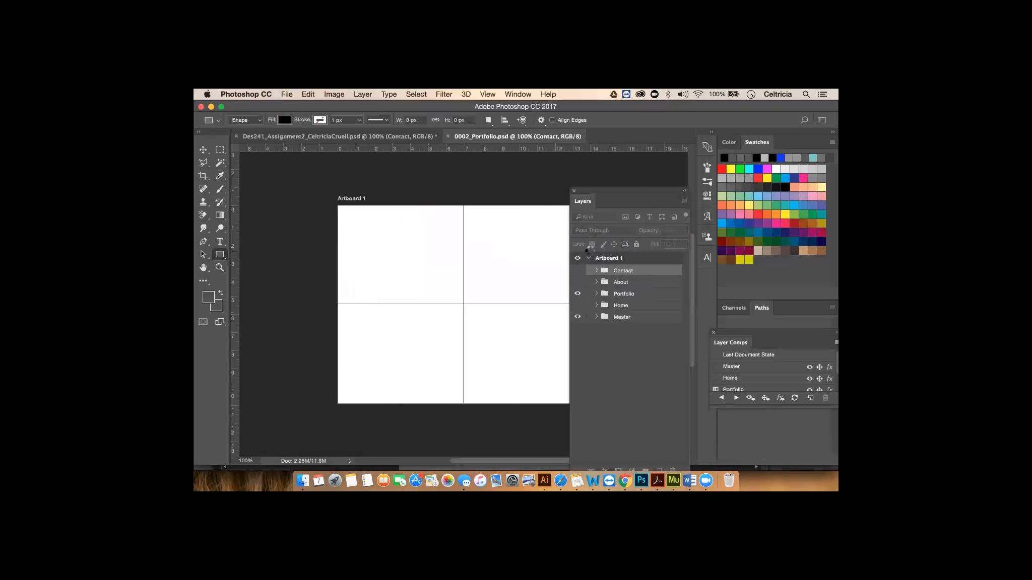
click(591, 237)
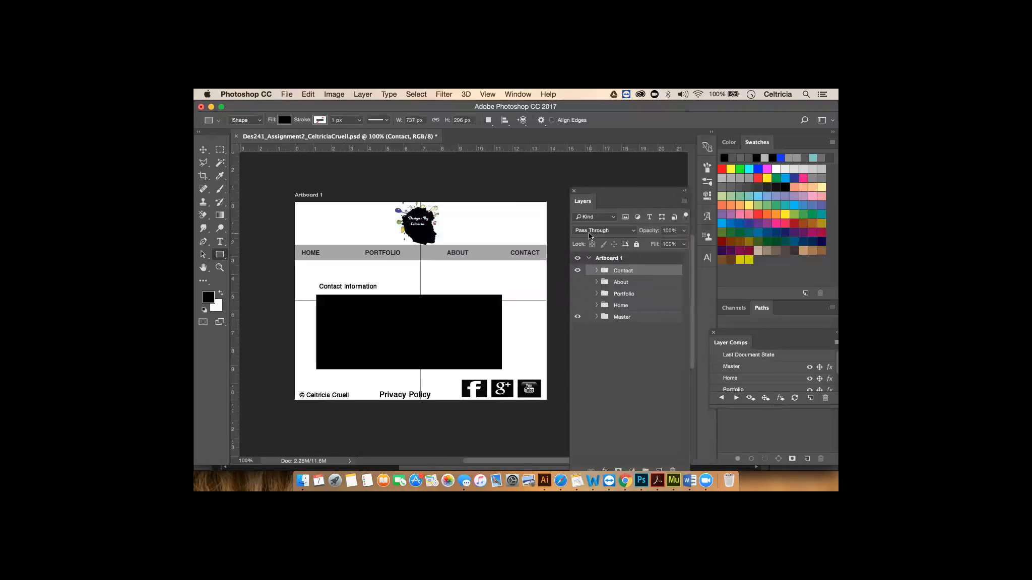
click(302, 481)
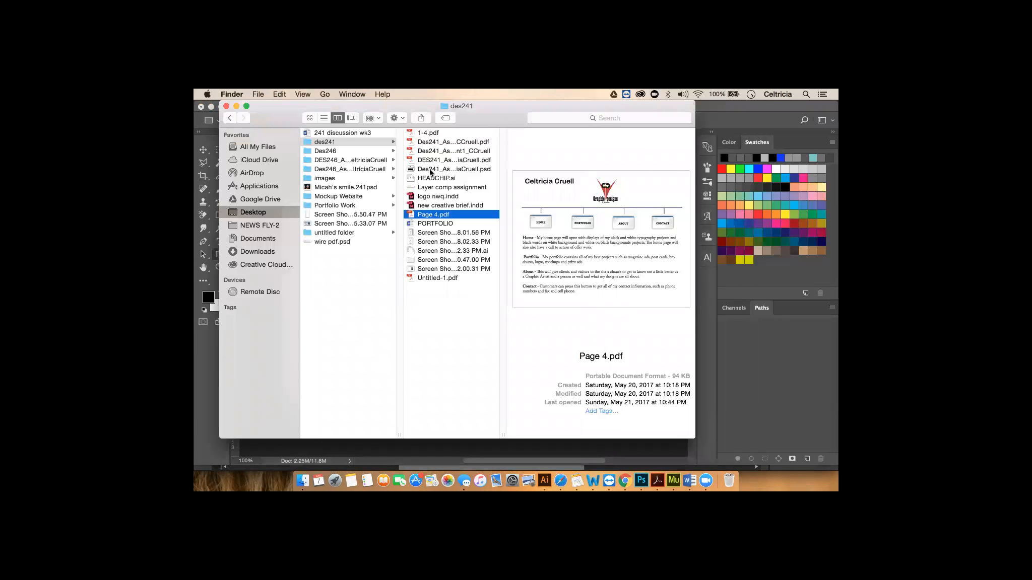
- In Desktop > des241, preview the mockup PSD, then the exported DES241 Assignment 2 PDF
mouse_move(514, 245)
click(458, 171)
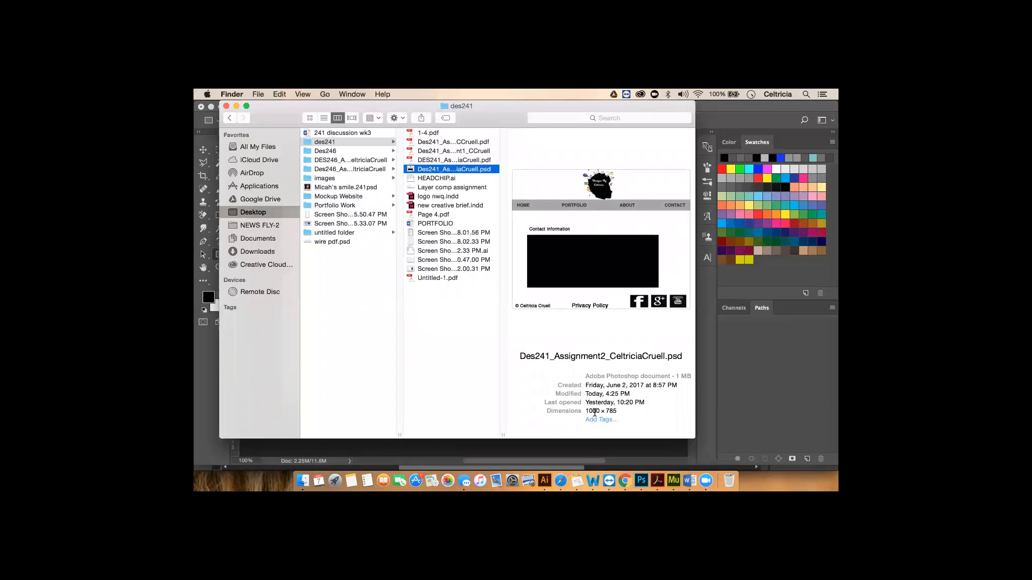
click(473, 159)
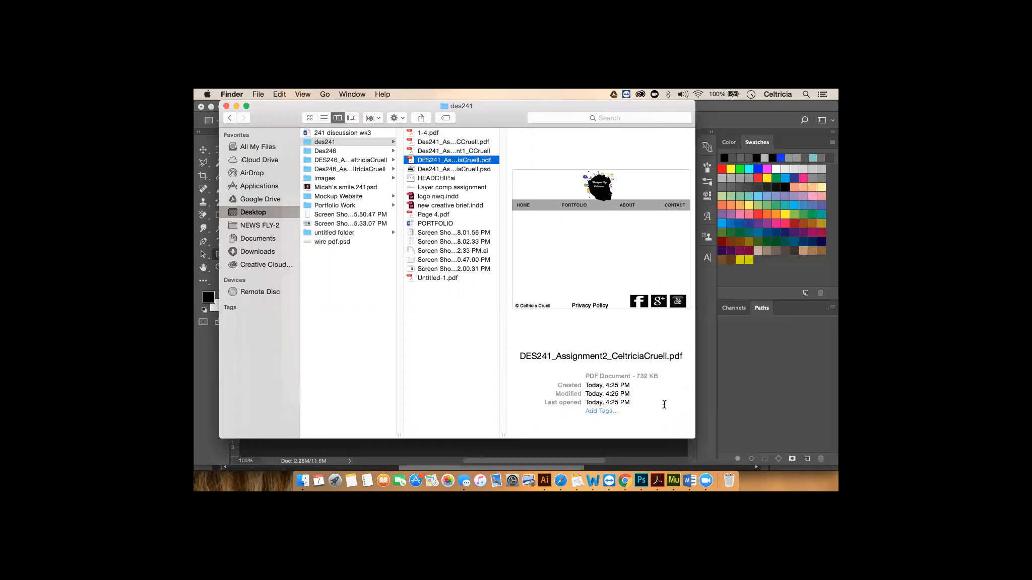
- Page through the PDF's Portfolio, wireframe, About and Contact pages, then close the Finder window
mouse_move(620, 256)
click(612, 296)
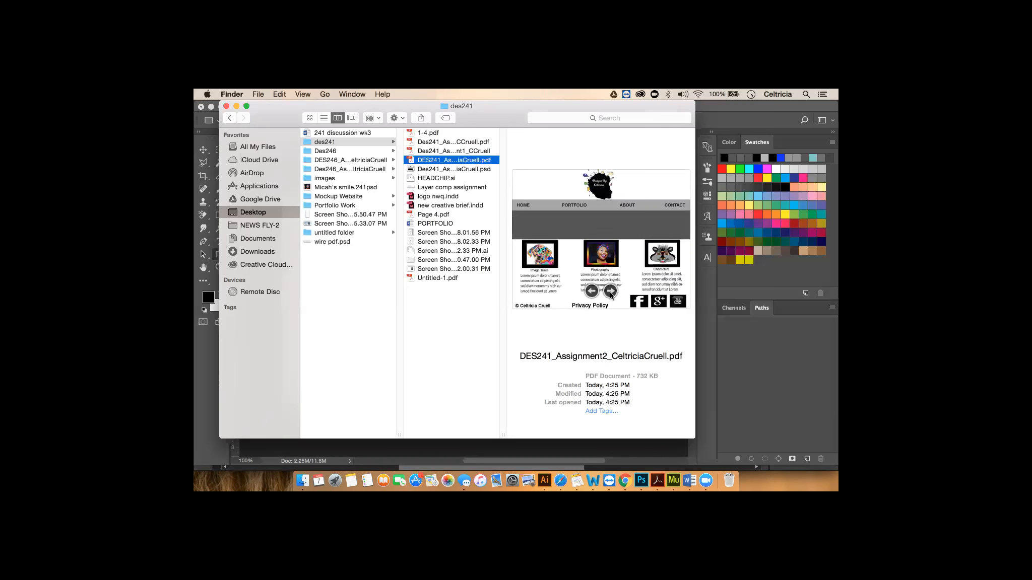
click(611, 294)
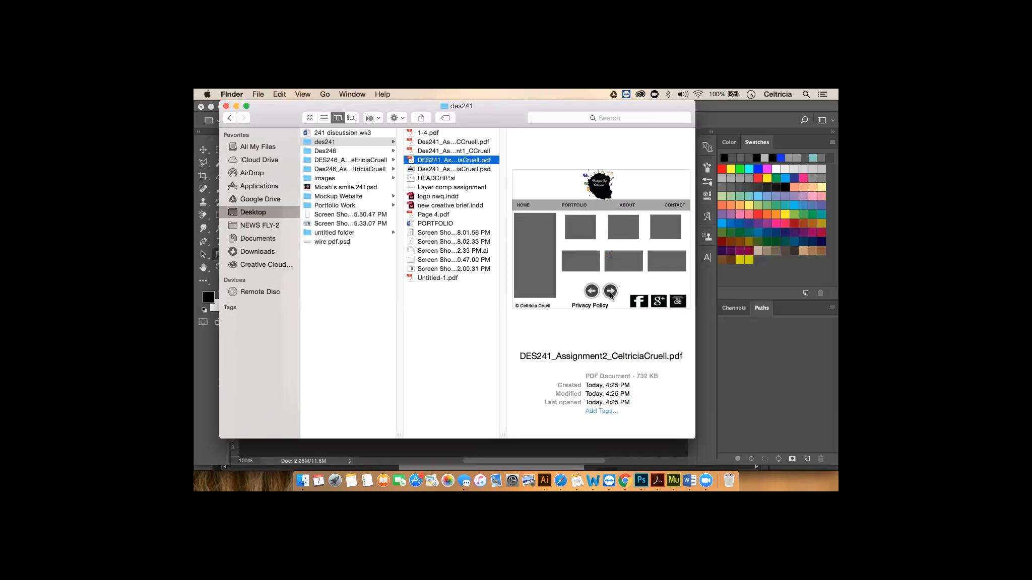
click(611, 294)
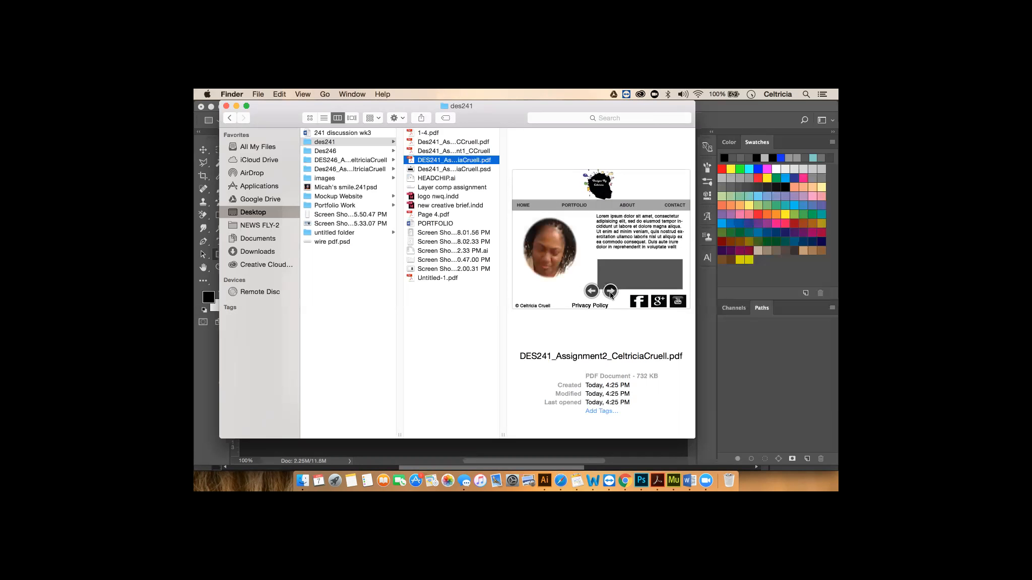
click(611, 294)
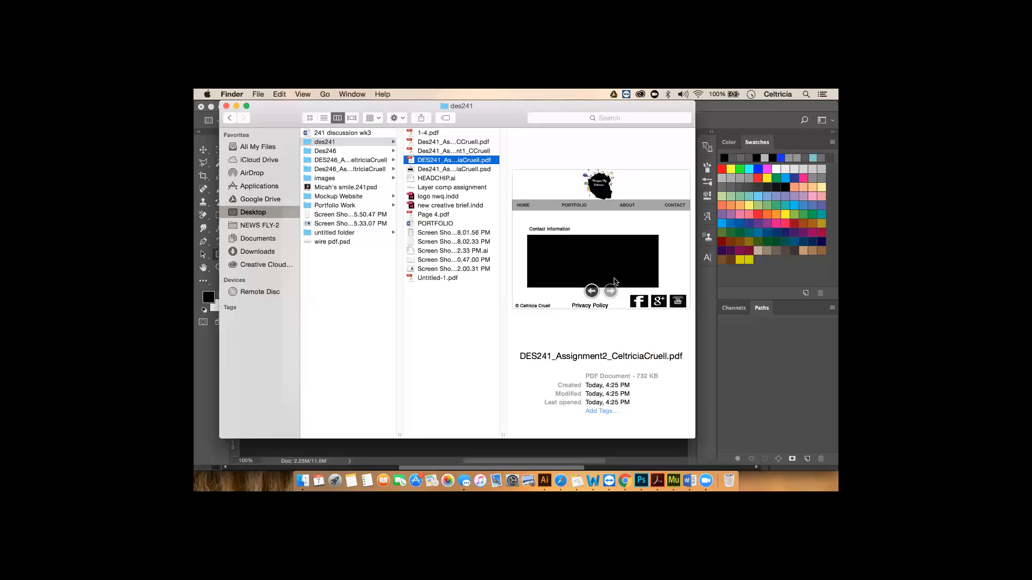
click(226, 107)
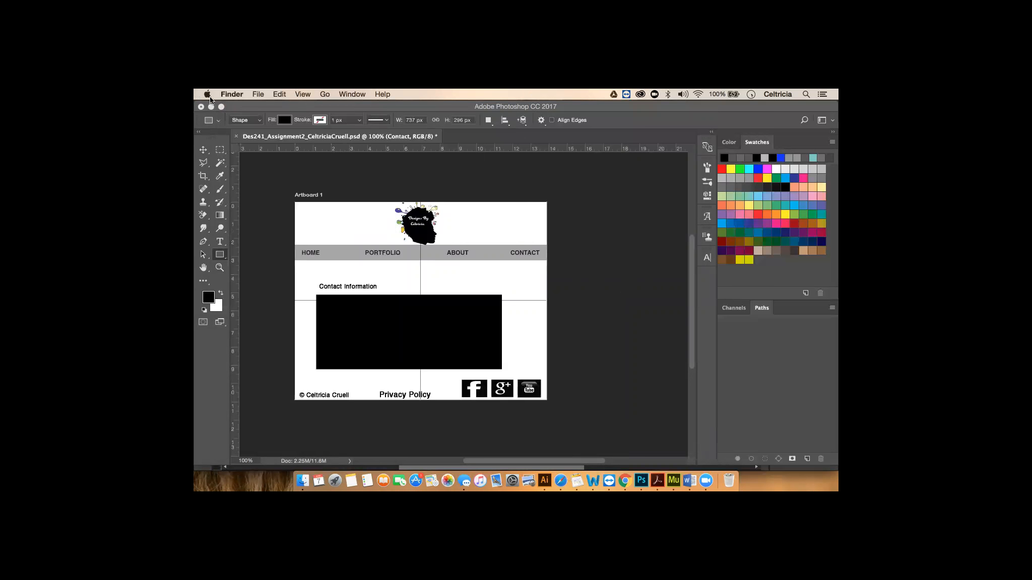
- Switch back to Photoshop and select the Master layer group
click(351, 94)
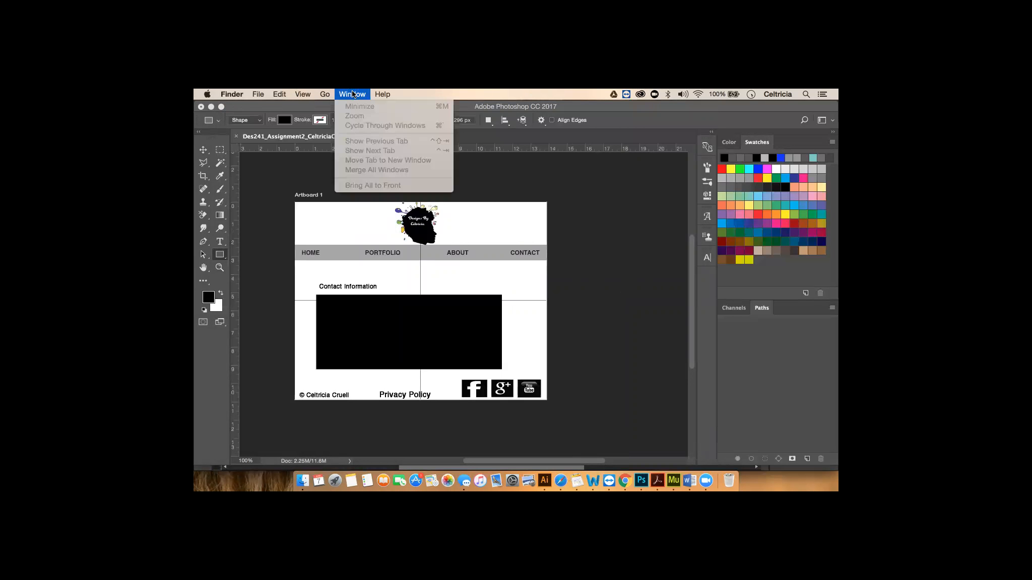
click(572, 179)
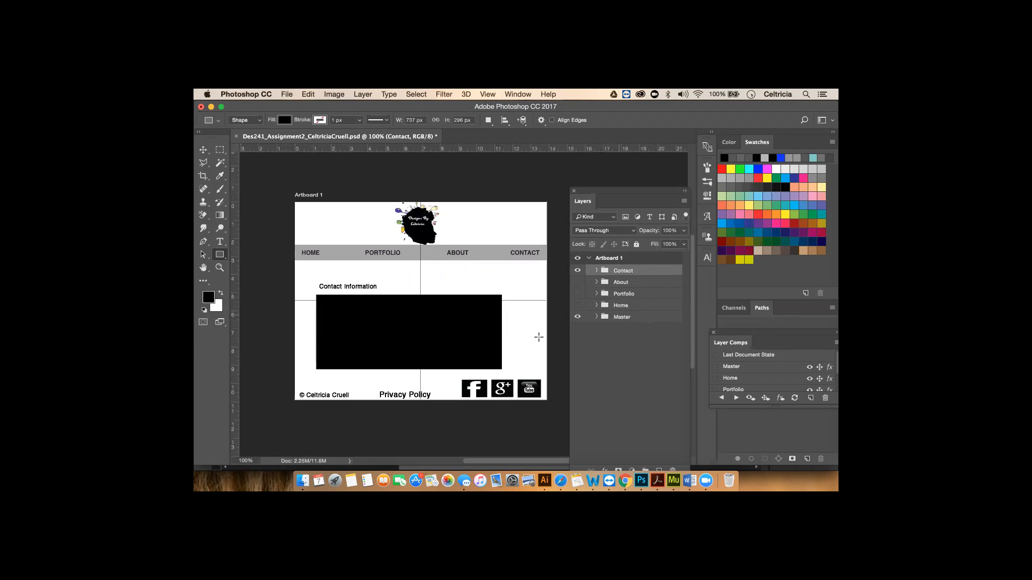
click(621, 319)
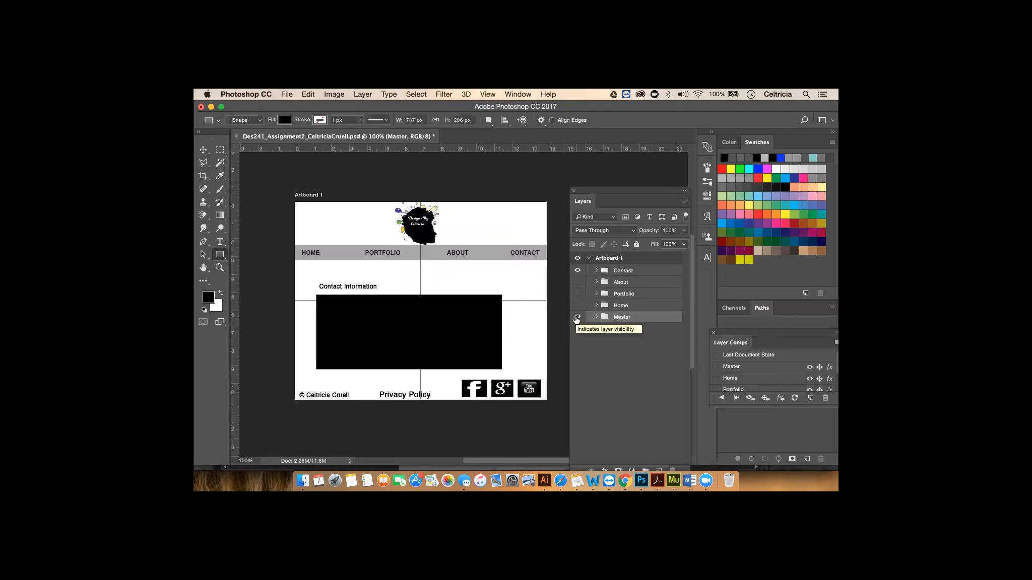
- Hide the Contact group and show the expanded Home group, selecting Layer 15 copy 2
click(577, 271)
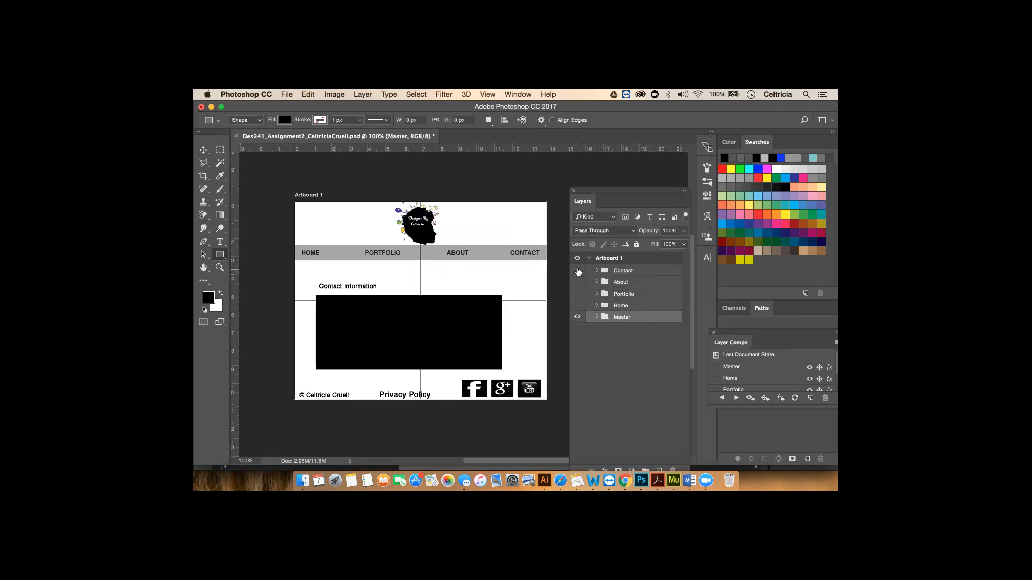
click(596, 317)
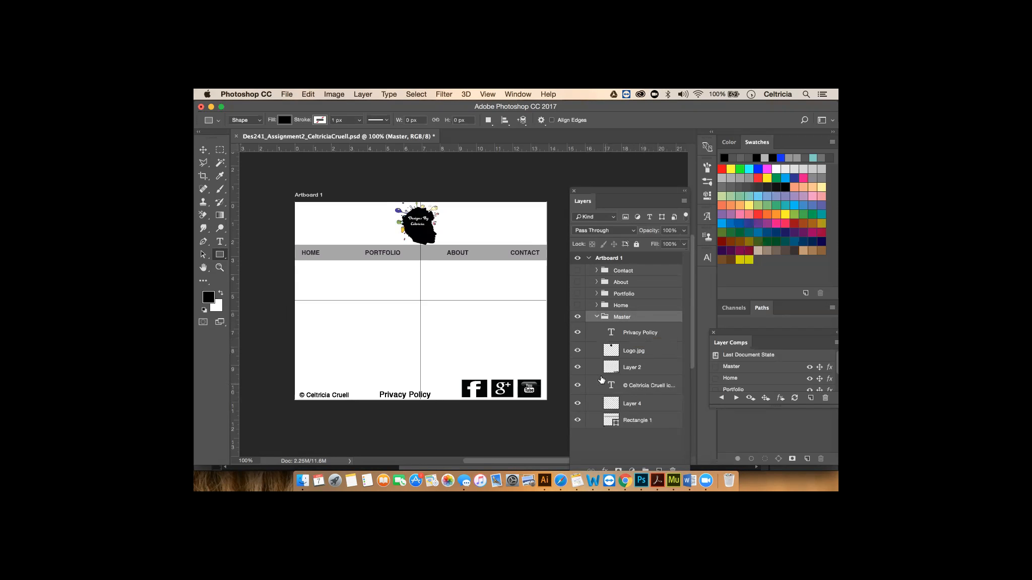
click(622, 307)
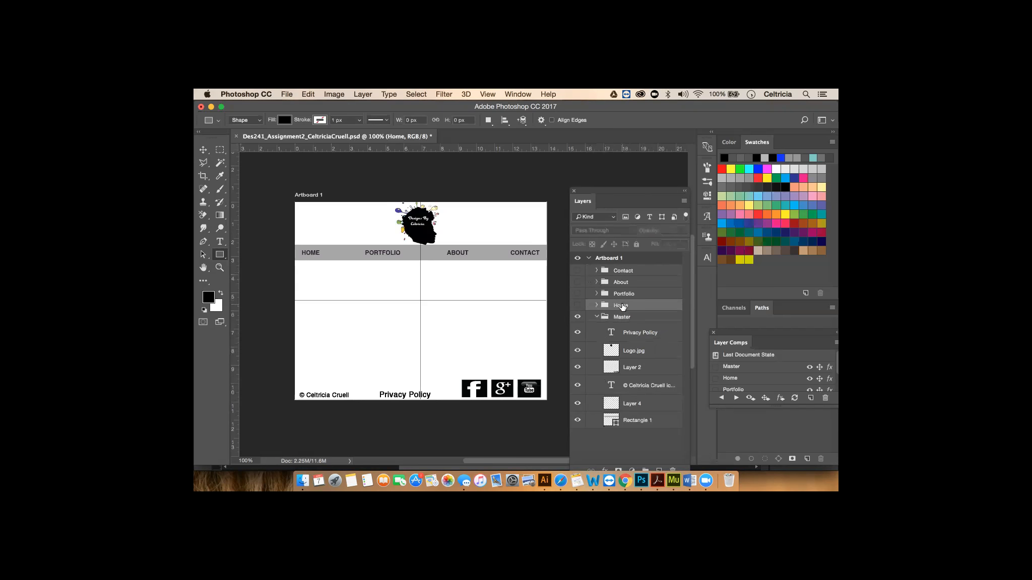
click(596, 305)
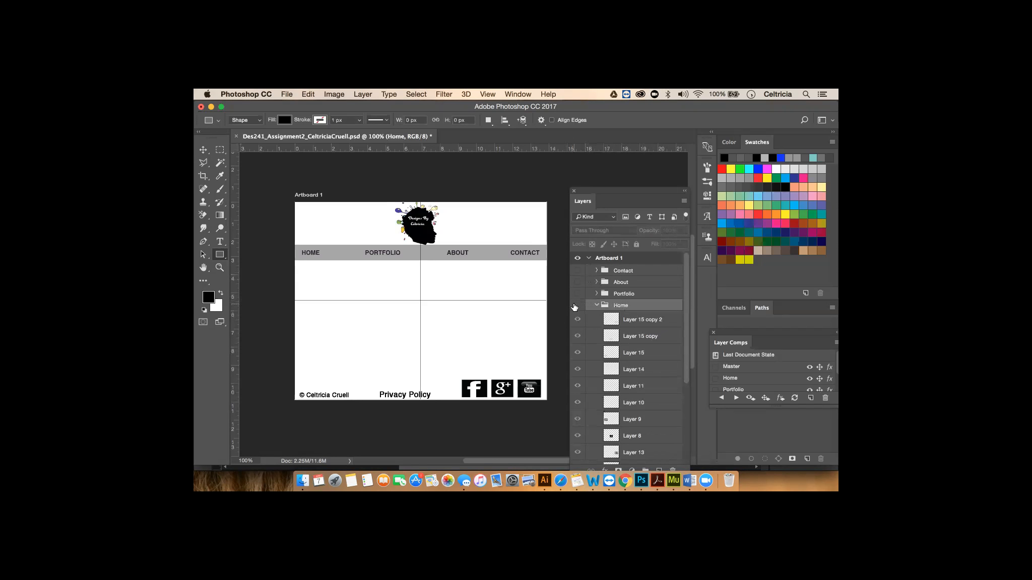
click(577, 306)
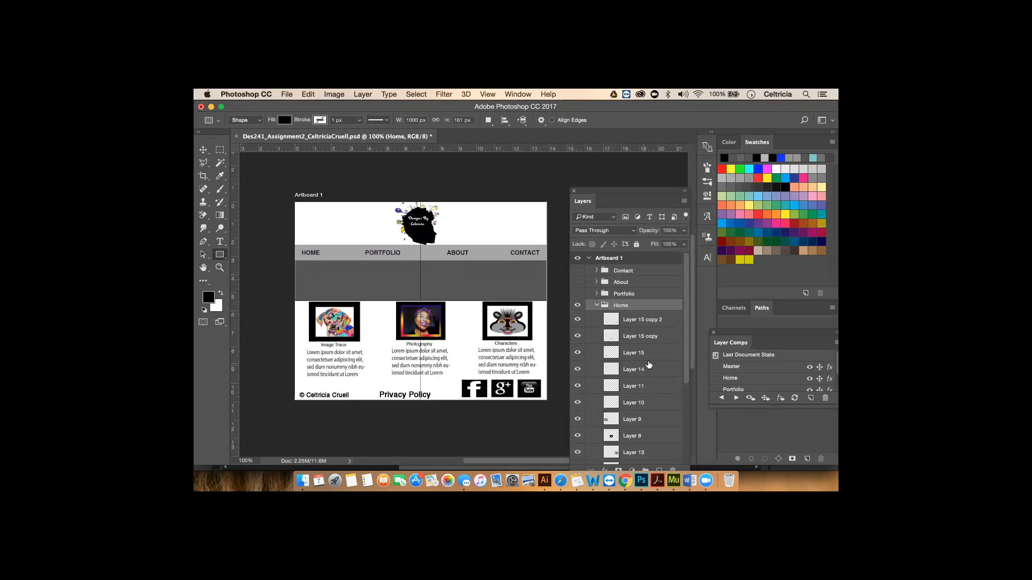
click(656, 321)
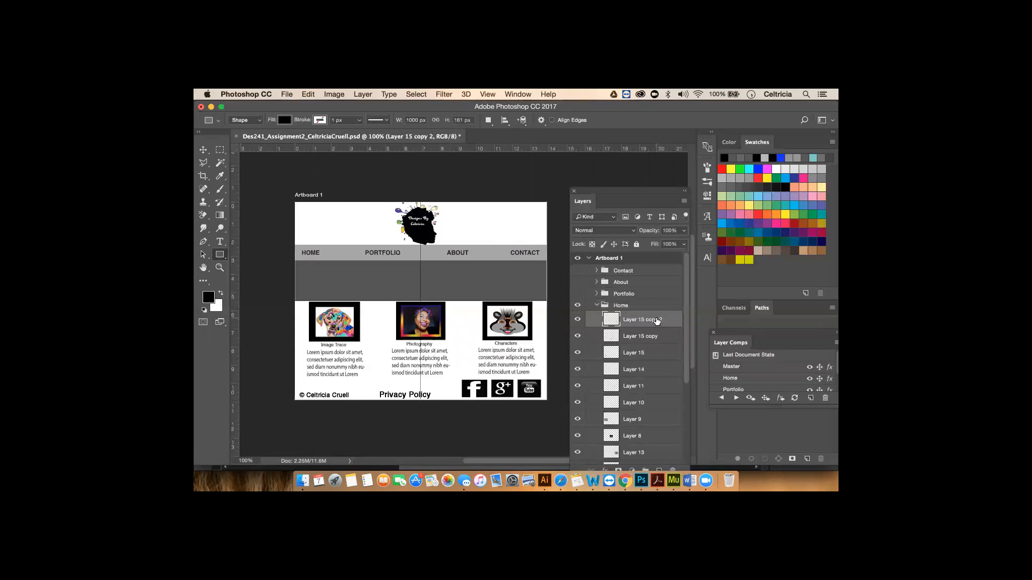
- Try the Portfolio and About layer comps, then apply the Home comp
click(734, 398)
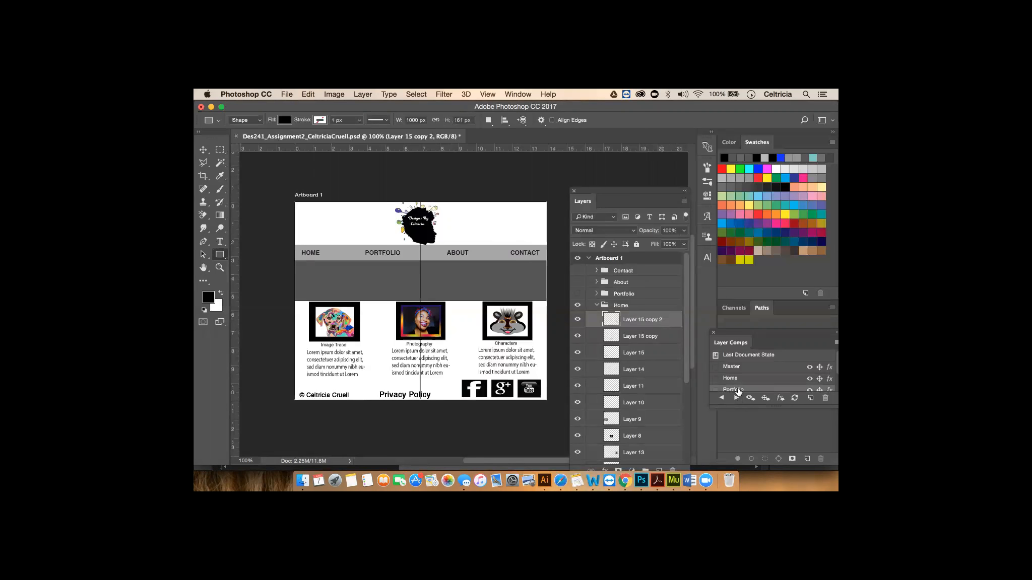
click(716, 389)
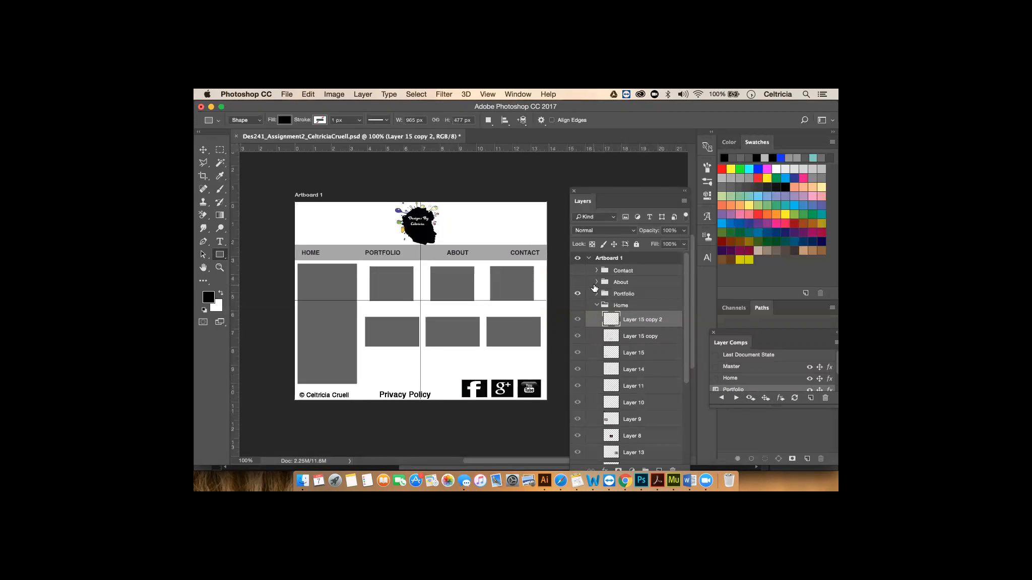
click(621, 283)
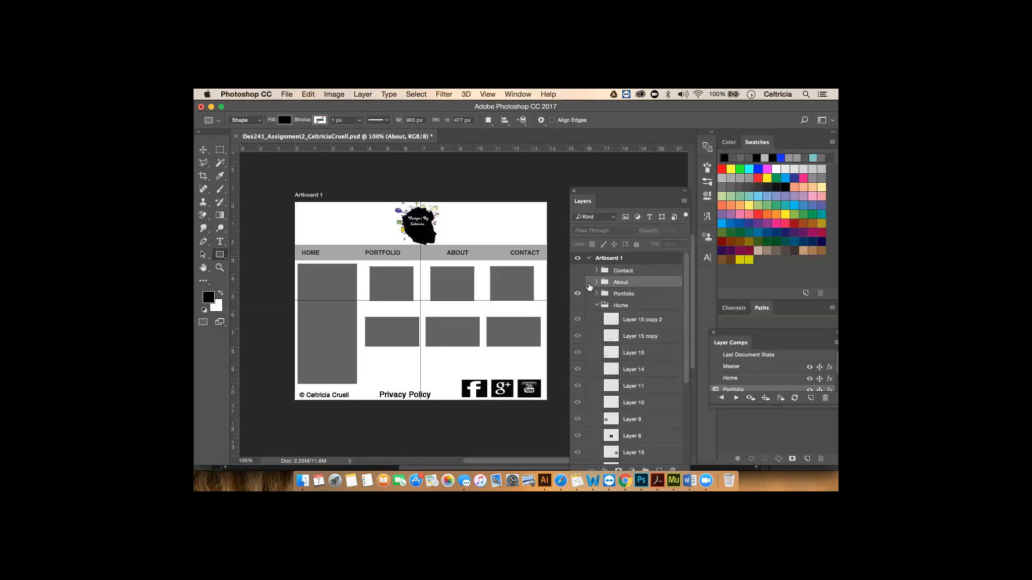
click(597, 282)
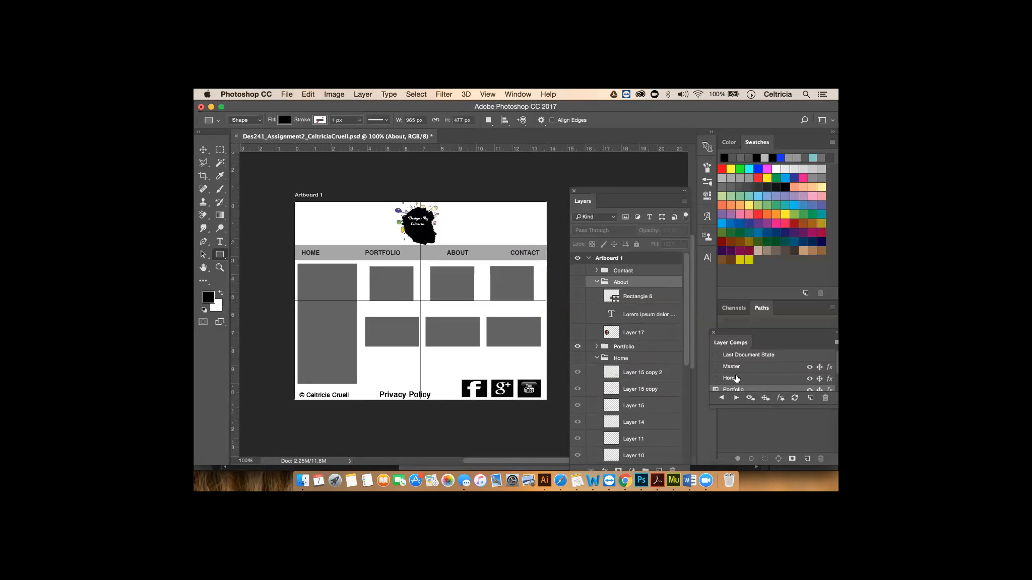
scroll(740, 372, down, 2)
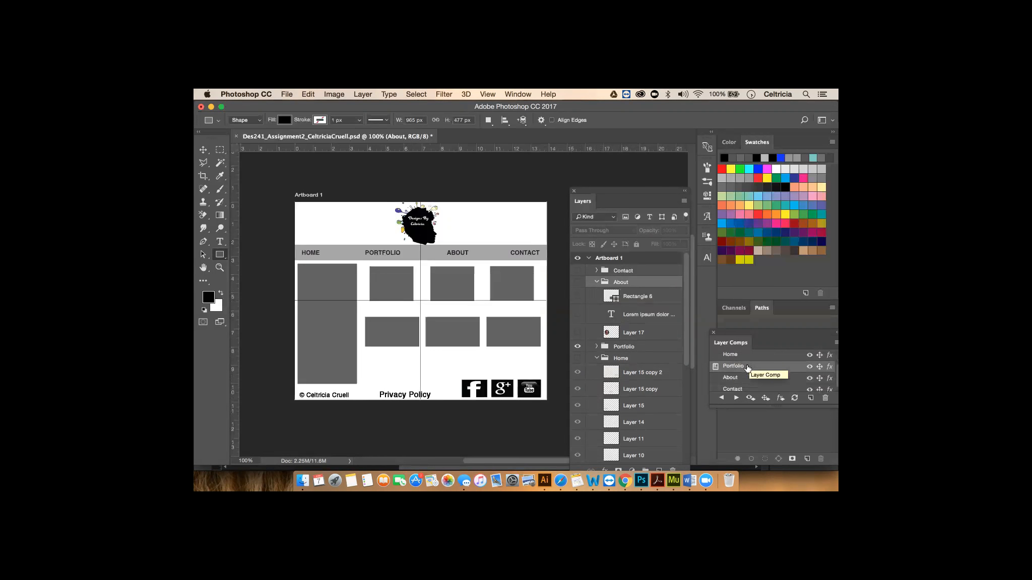
click(742, 378)
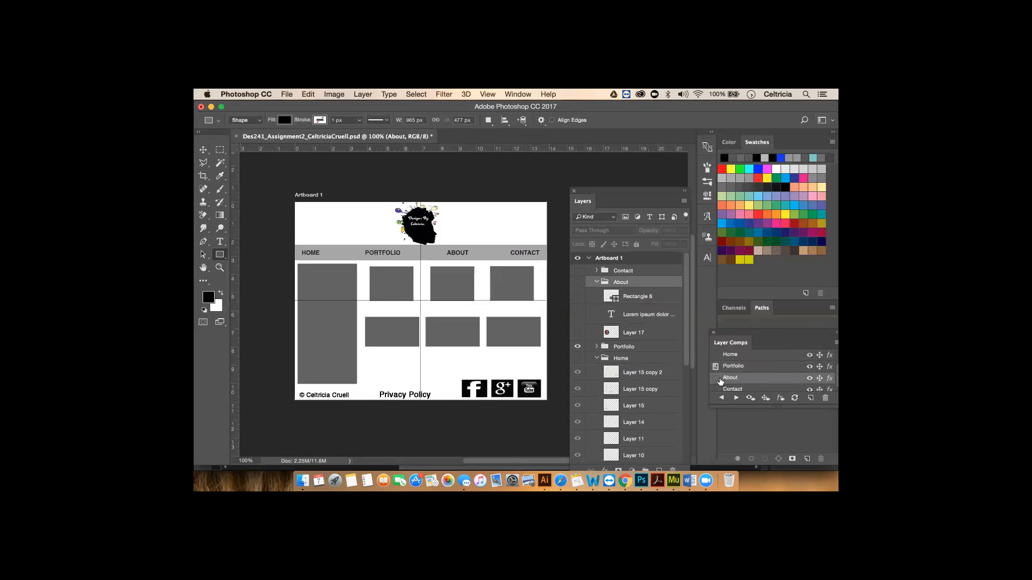
click(717, 379)
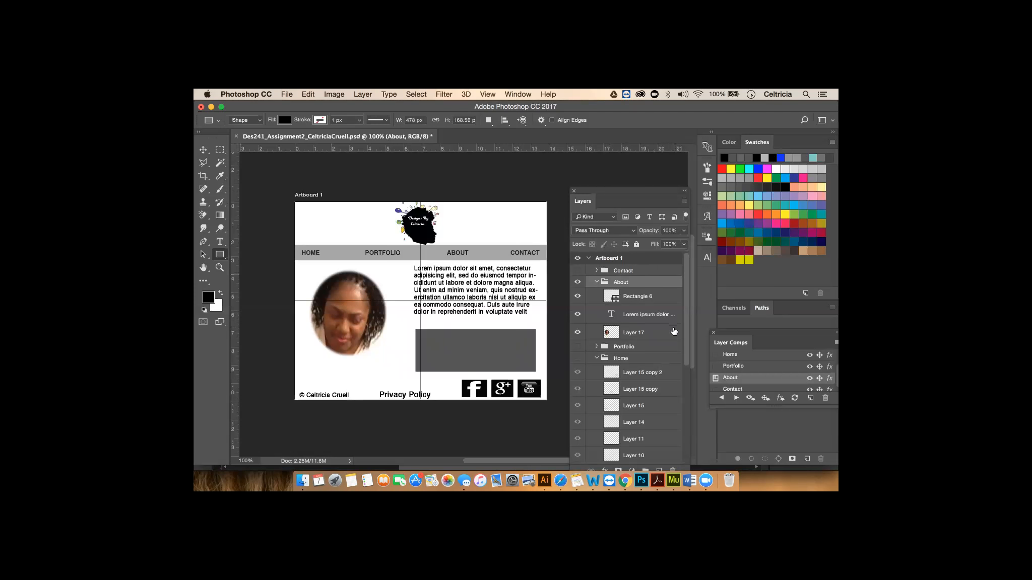
click(716, 355)
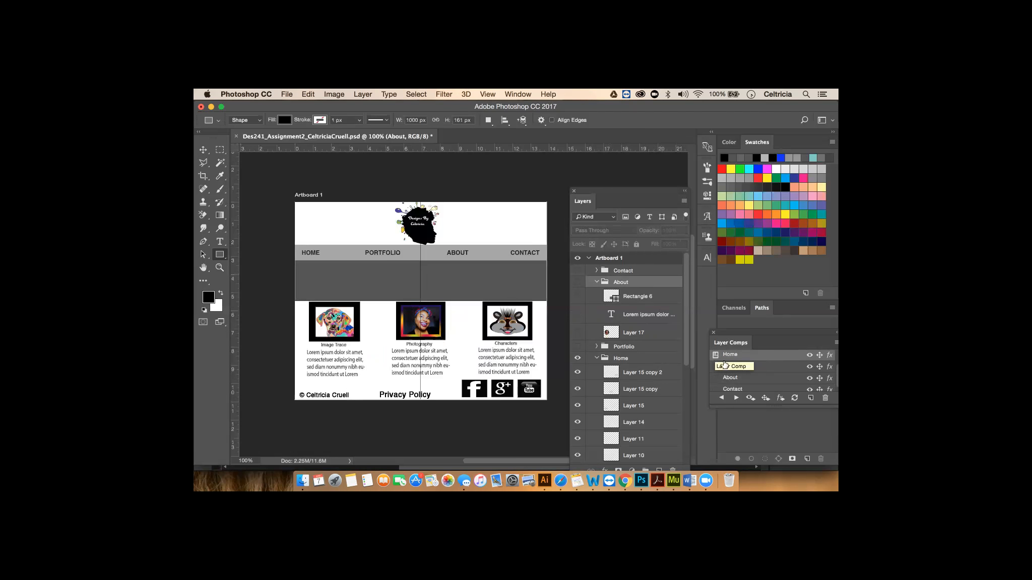
scroll(664, 382, down, 1)
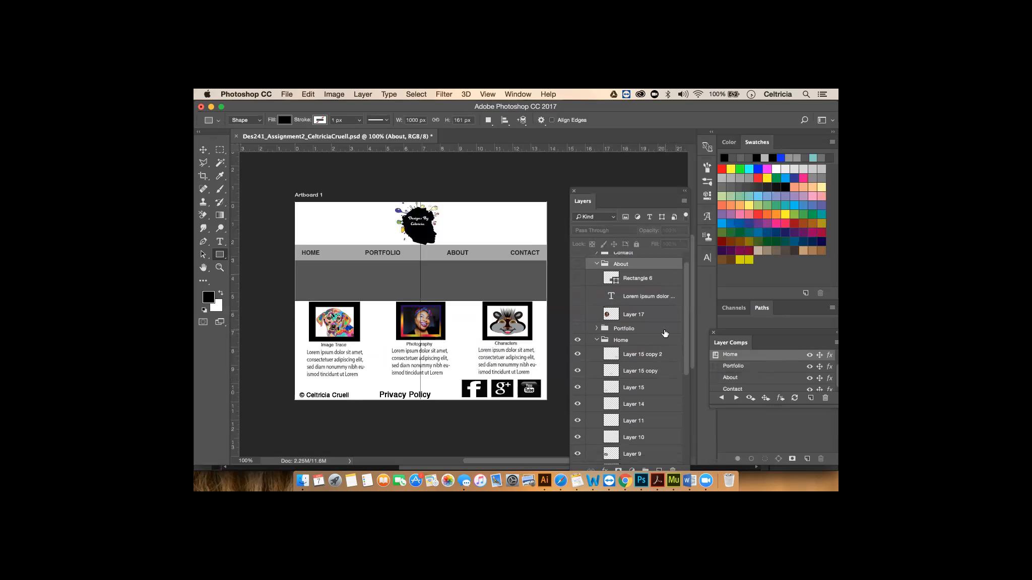
click(662, 354)
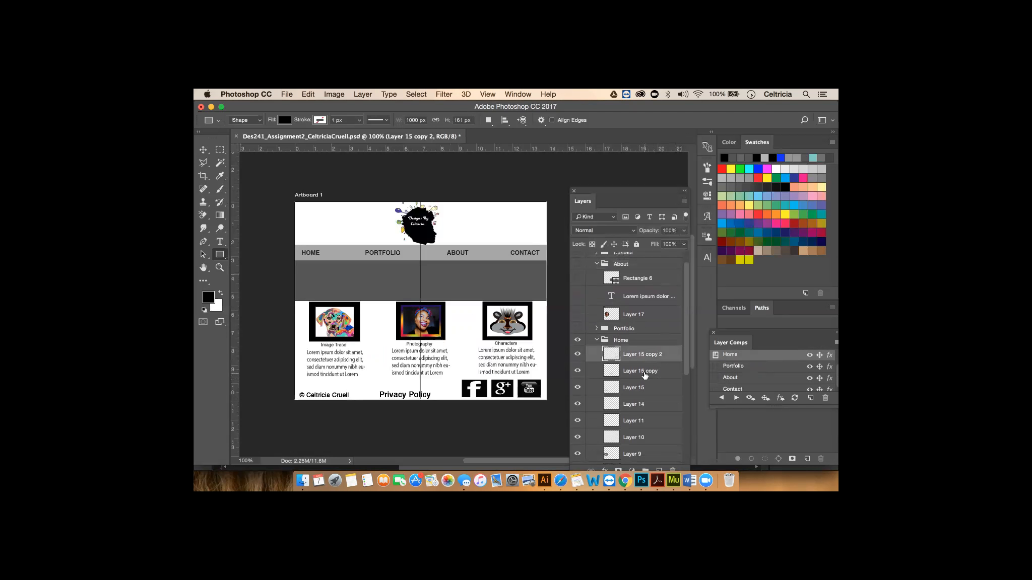
click(645, 374)
click(633, 389)
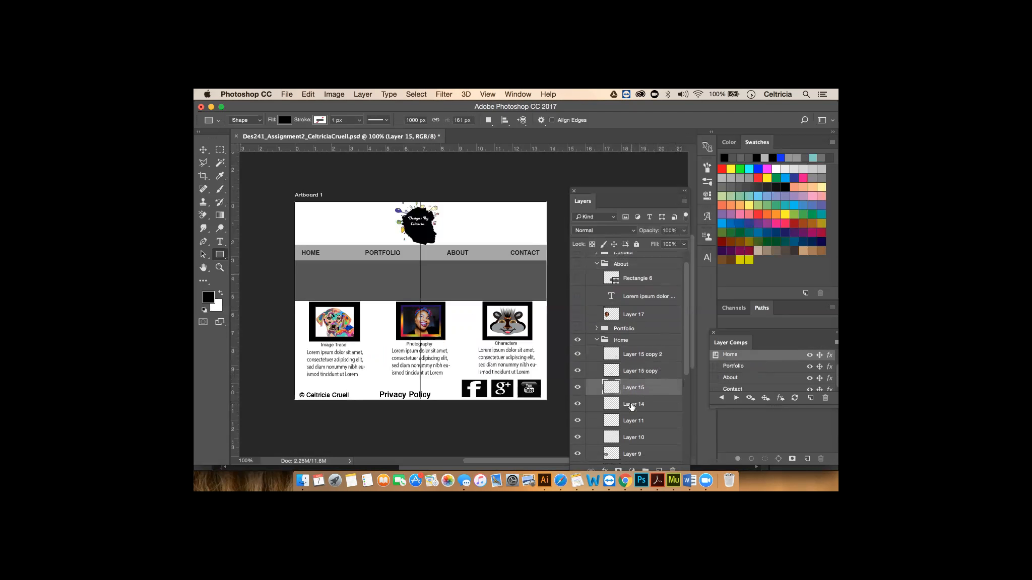
click(631, 406)
click(634, 424)
click(633, 438)
scroll(651, 407, down, 4)
click(633, 392)
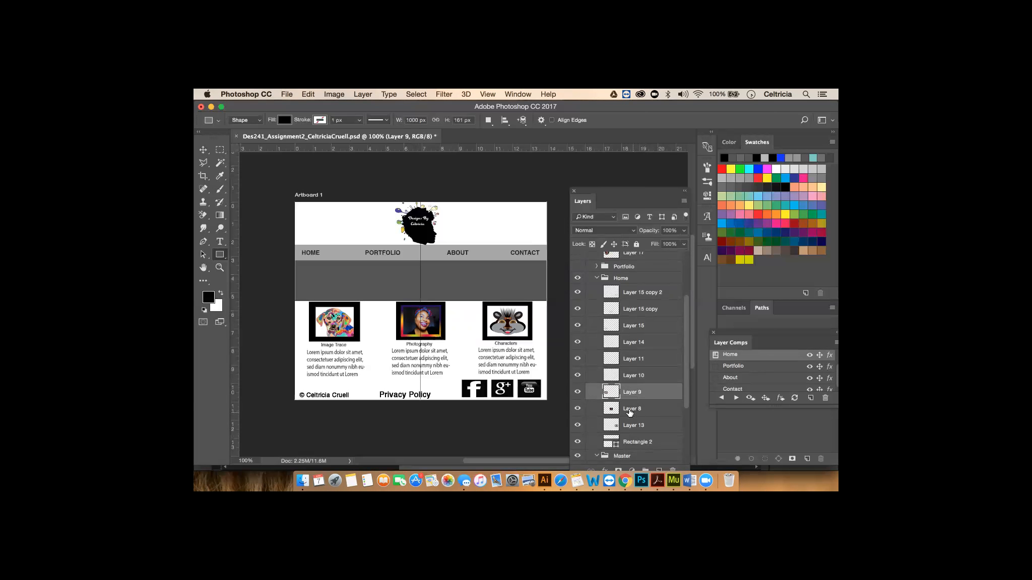
click(626, 408)
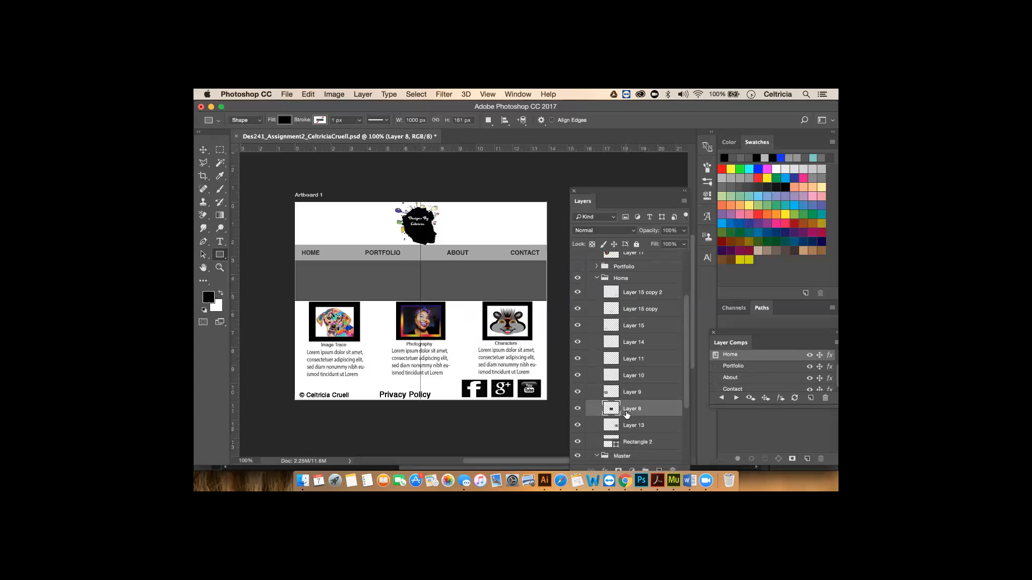
click(630, 425)
scroll(633, 426, down, 3)
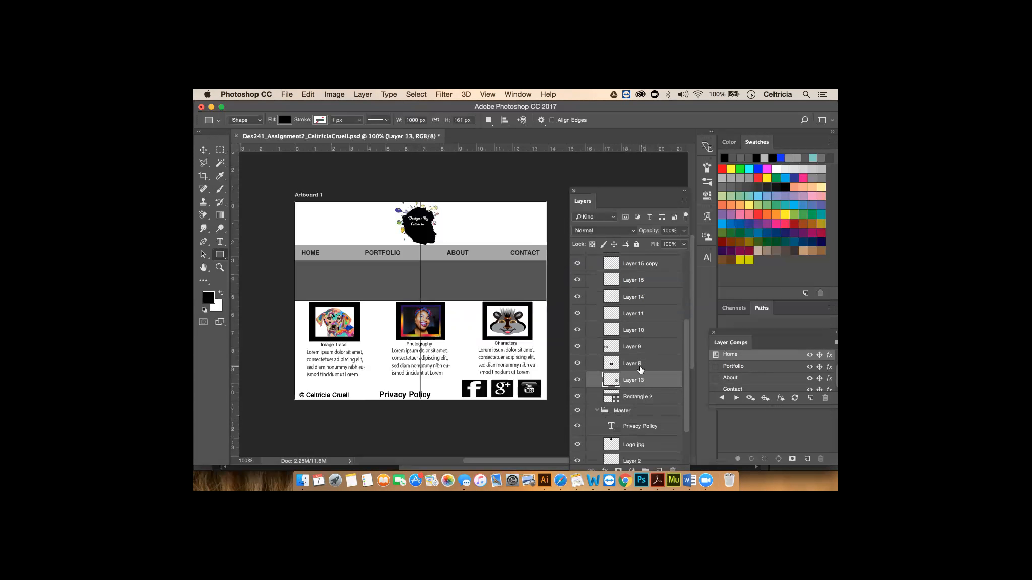
click(637, 397)
drag(637, 398, 645, 280)
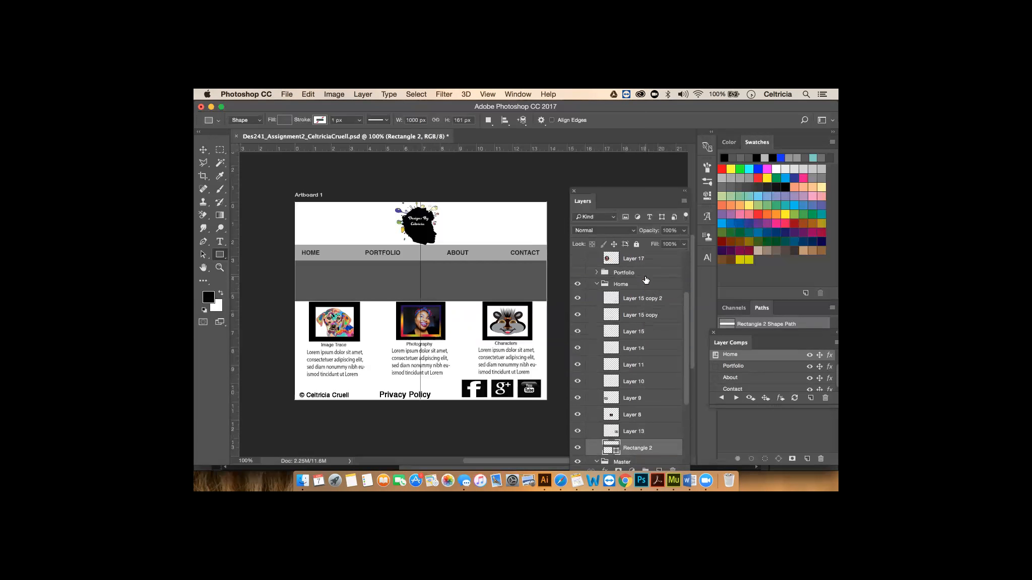
scroll(645, 280, up, 1)
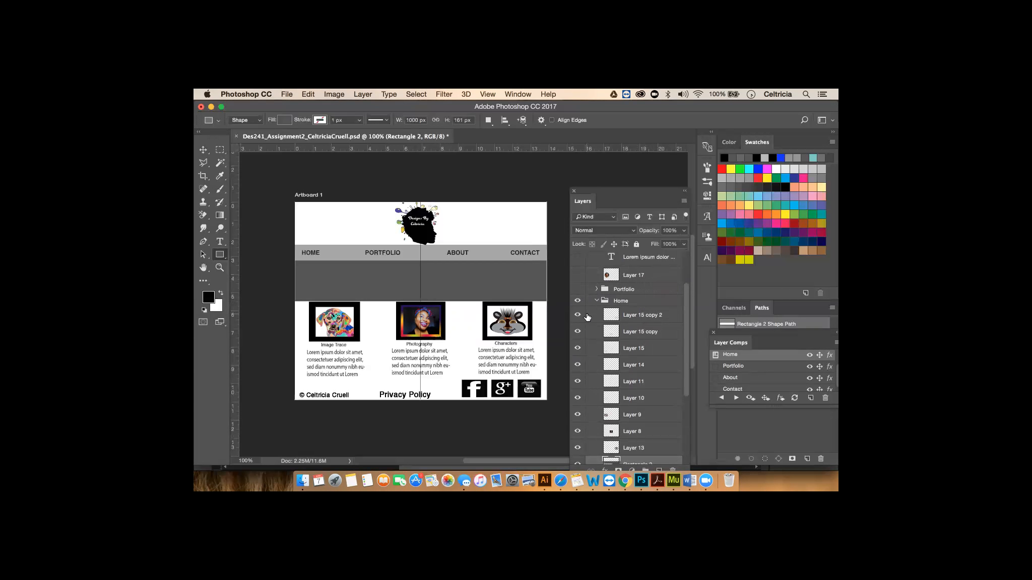
click(203, 149)
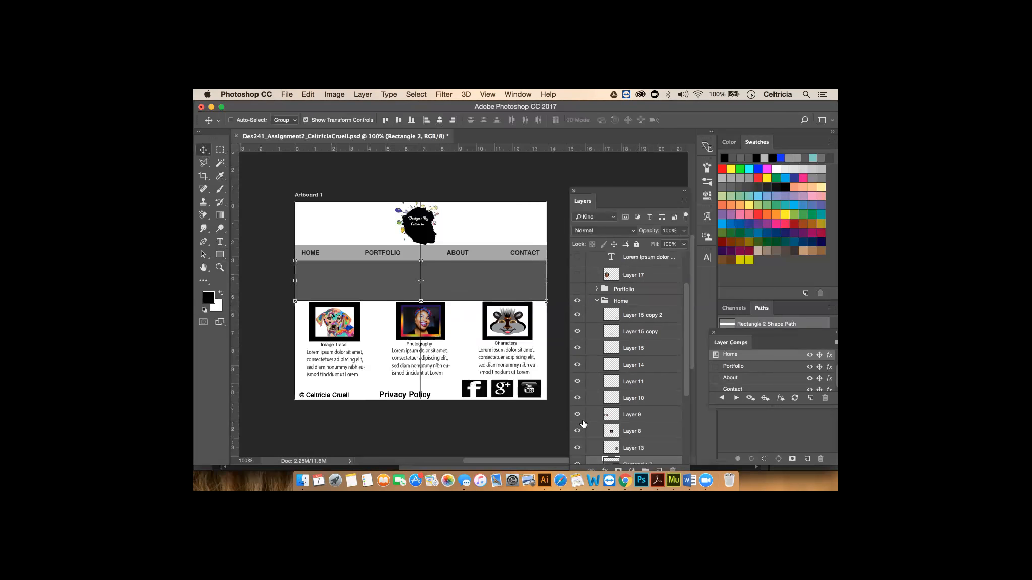
click(640, 315)
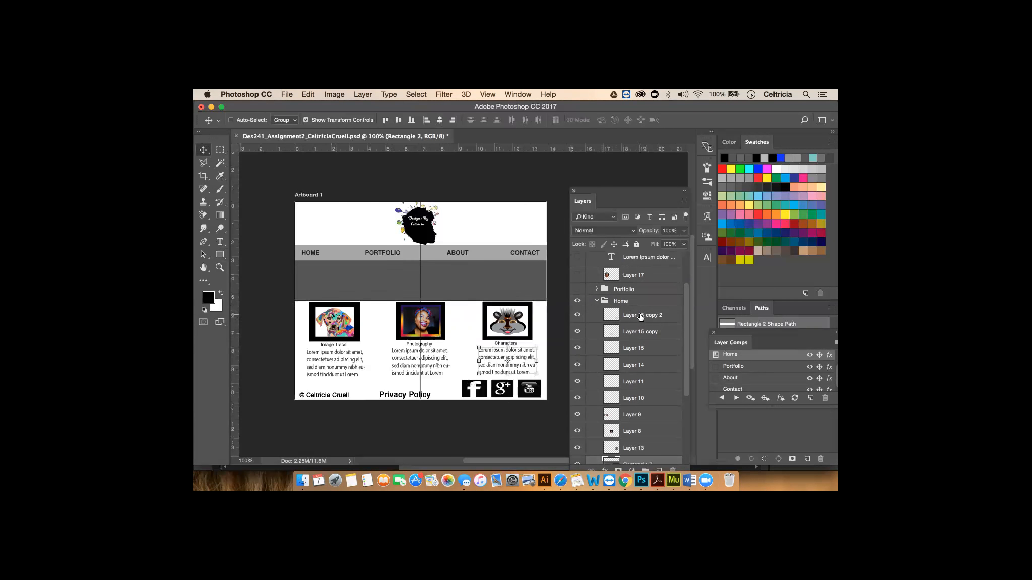
click(635, 334)
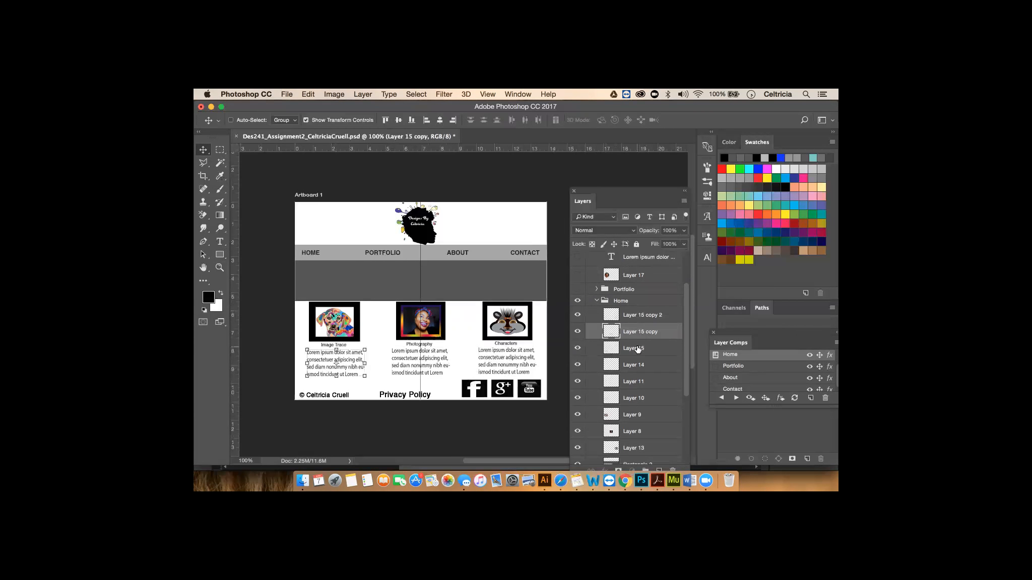
click(637, 349)
click(634, 385)
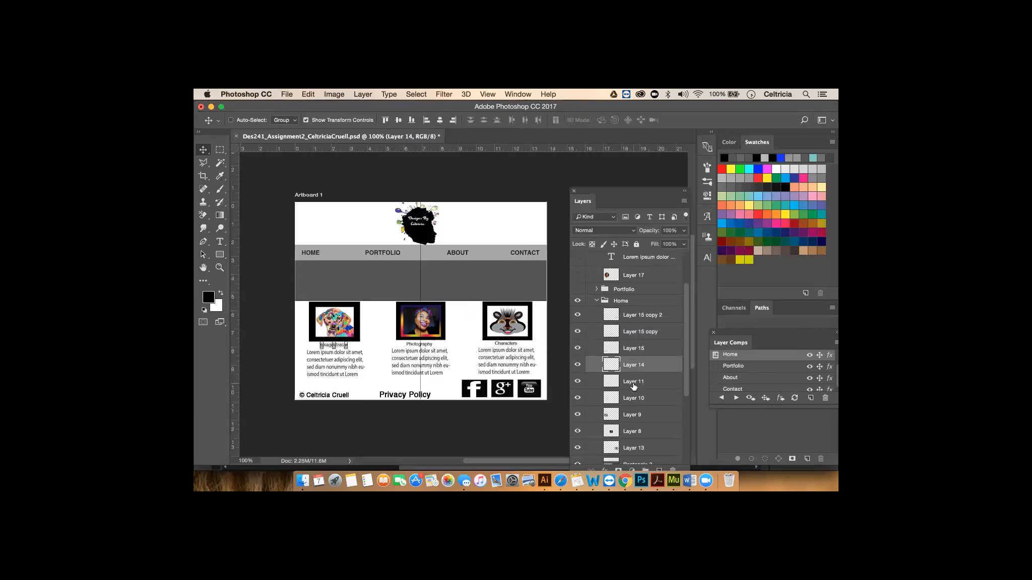
click(630, 398)
click(629, 416)
click(637, 429)
click(637, 414)
scroll(649, 398, down, 1)
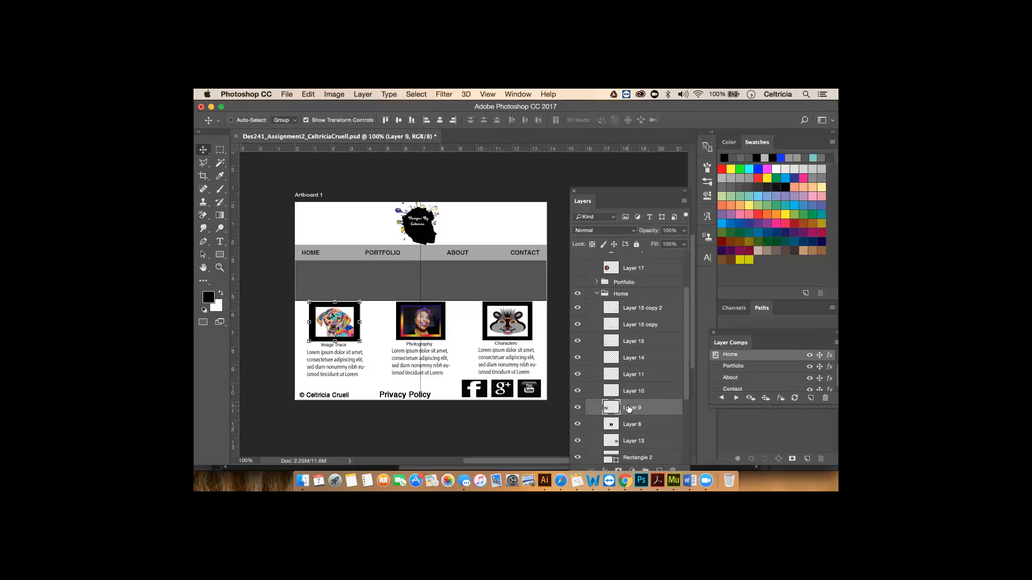
- Rename Layer 9 to homepage1.jpg
double_click(629, 408)
key(BackSpace)
text(Home P)
key(BackSpace)
key(BackSpace)
key(BackSpace)
key(BackSpace)
key(BackSpace)
key(BackSpace)
text(homepage1.jpg)
key(Return)
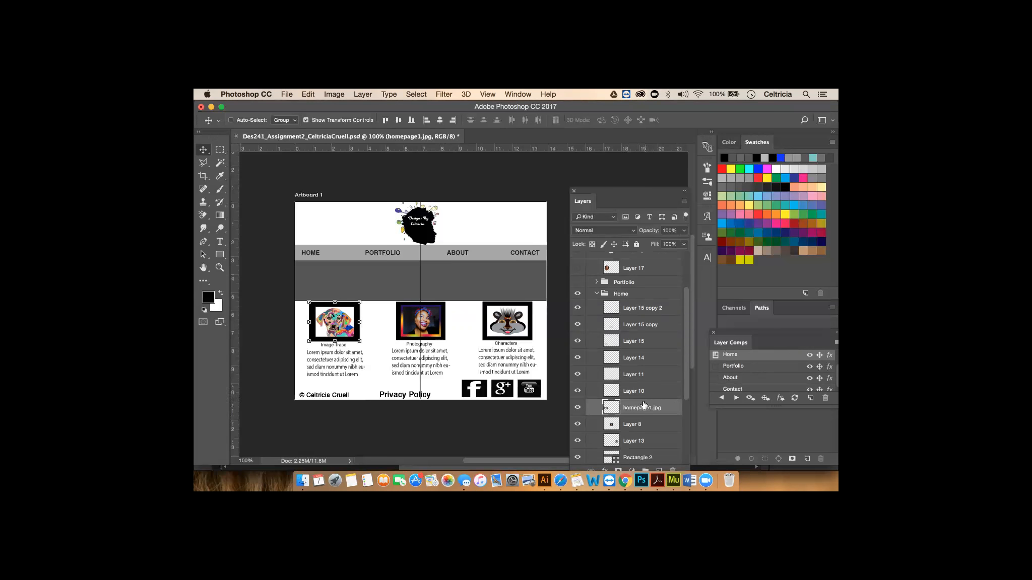
- Rename Layer 8 to homepage2.jpg and Layer 13 to homepage3.jpg
scroll(657, 426, down, 2)
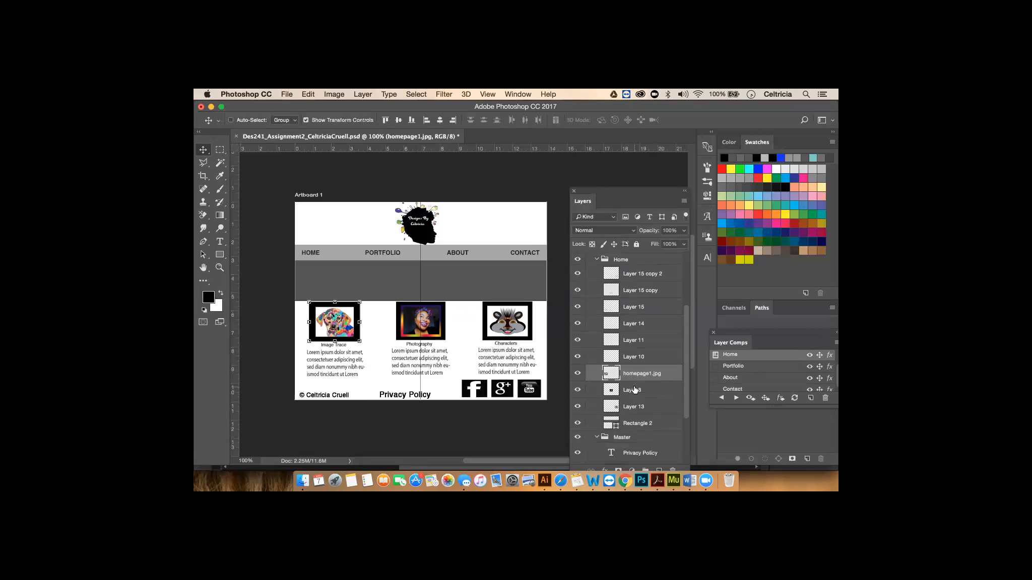
click(635, 390)
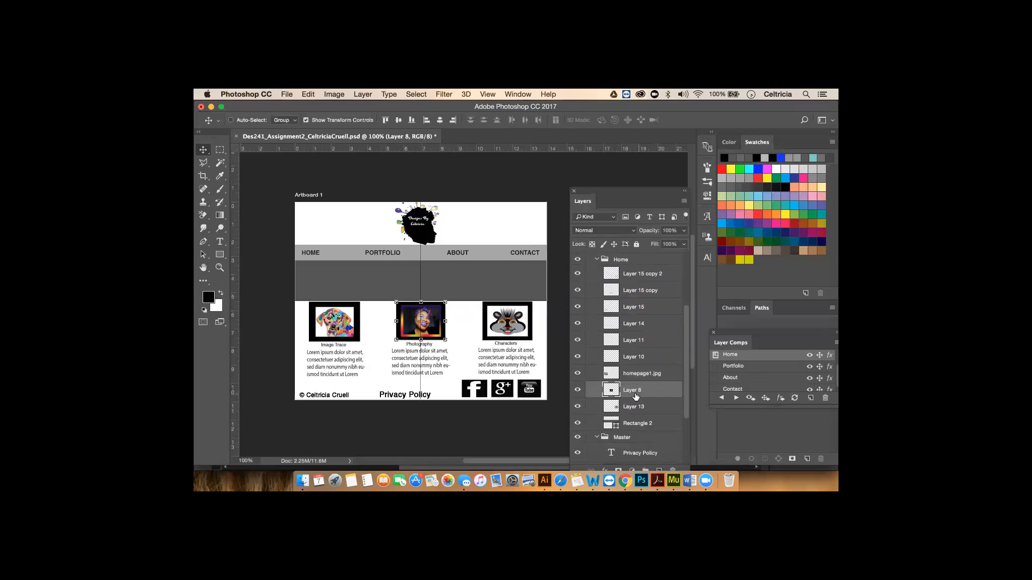
double_click(632, 388)
text(homepage2.jpg)
key(Return)
click(639, 407)
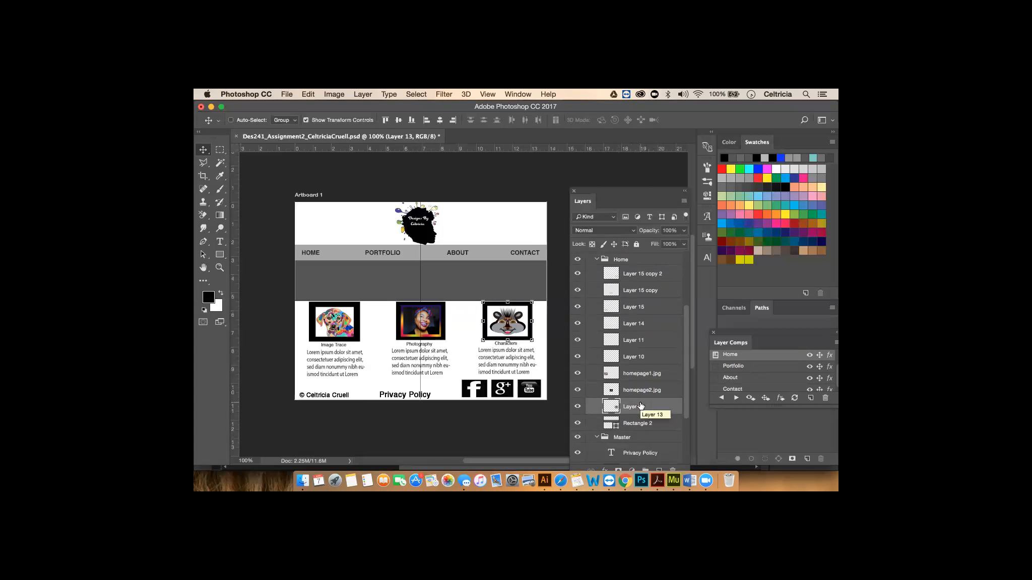
double_click(634, 406)
text(homepage3.jpg)
key(Return)
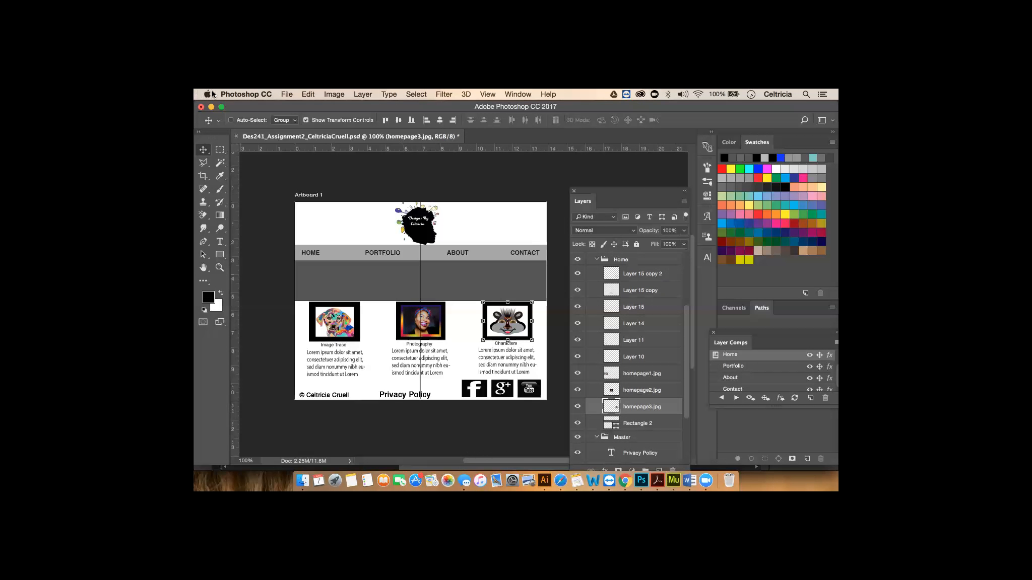
click(286, 94)
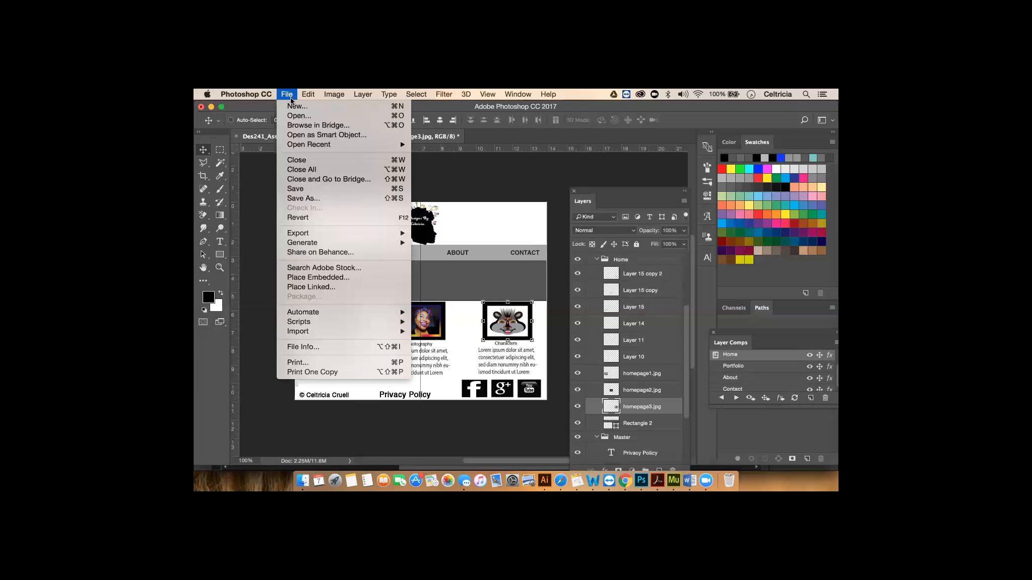
- Turn on File > Generate > Image Assets for the renamed layers
mouse_move(317, 247)
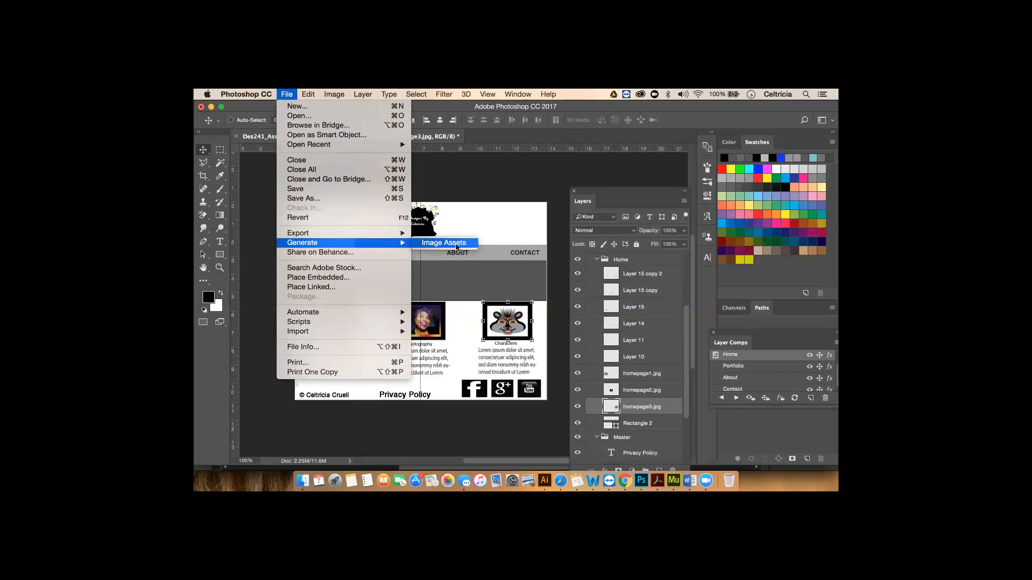
click(407, 431)
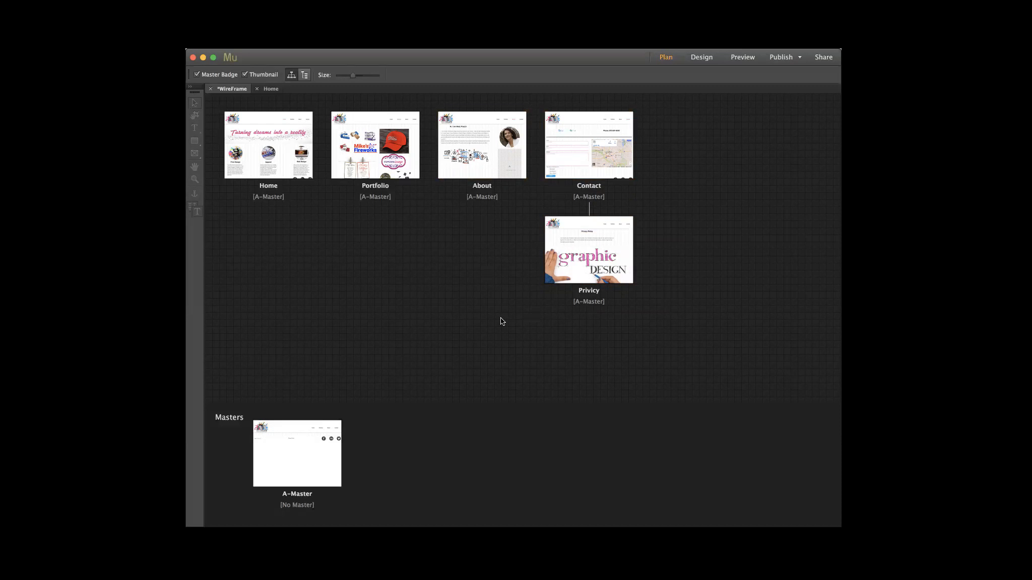
- Open the Privicy page in Design view, close the Library panel, and select the privacy text frame
double_click(560, 245)
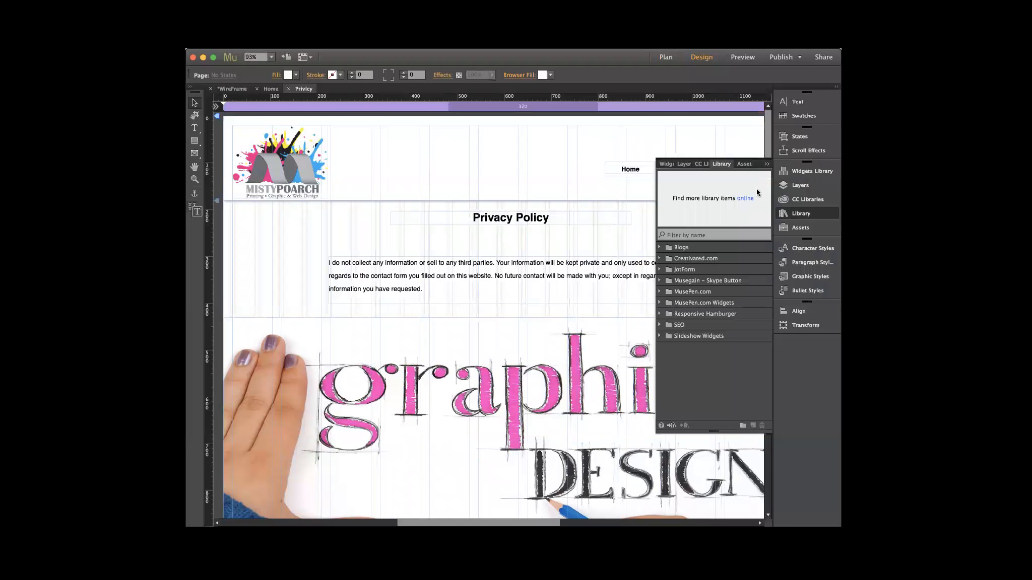
click(767, 165)
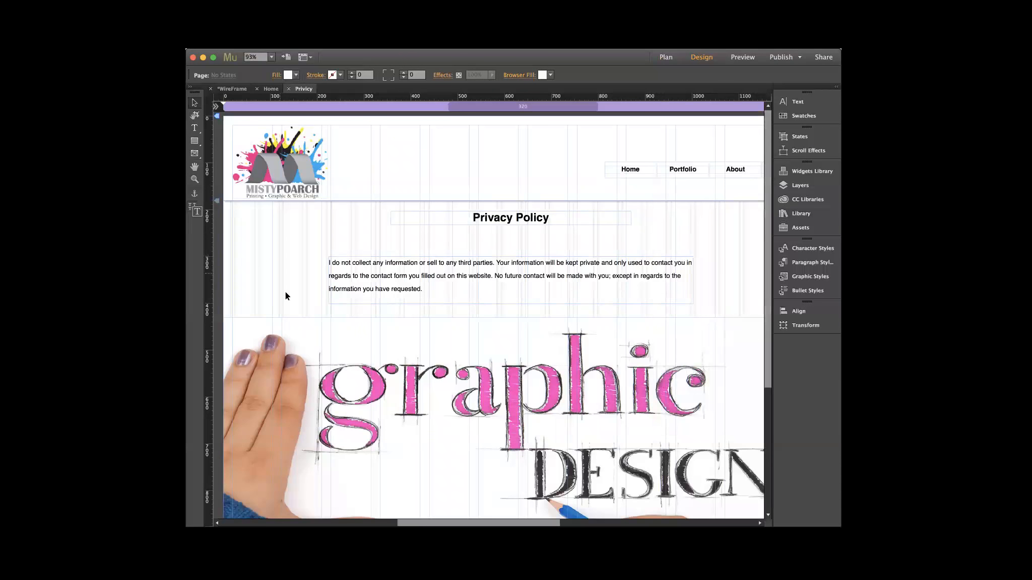
click(351, 292)
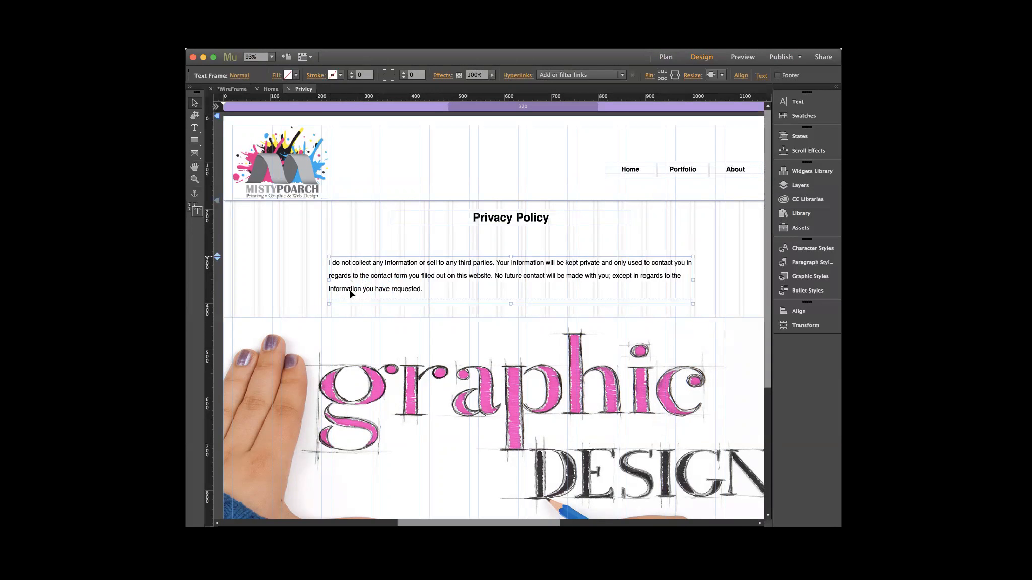